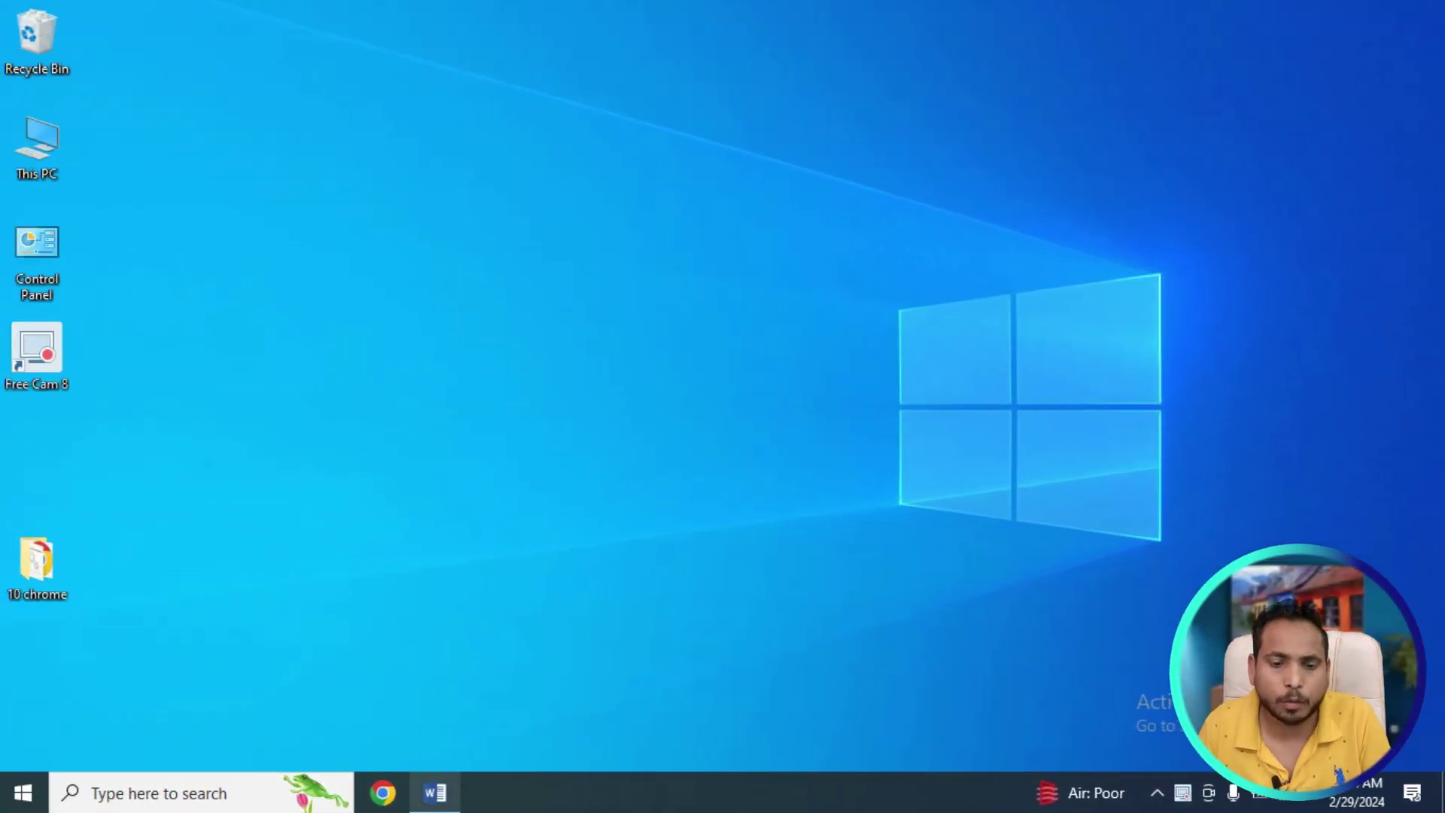
# Step: Bring up the blank Document1 window from the Word taskbar icon
pyautogui.click(434, 793)
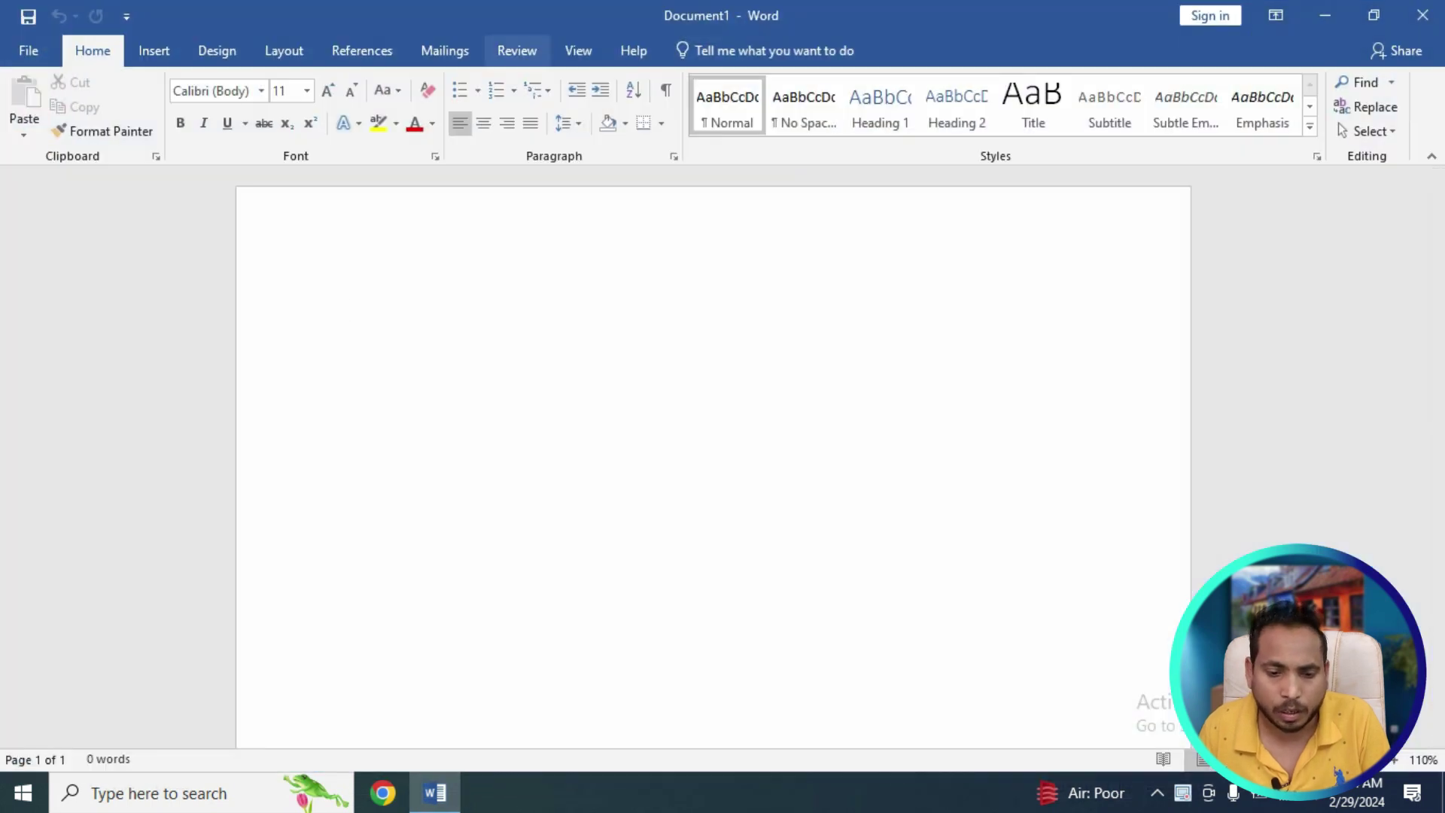
# Step: On the Review tab, generate sample paragraphs with =rand() and start a comment on 'Online Video, you'
pyautogui.click(517, 50)
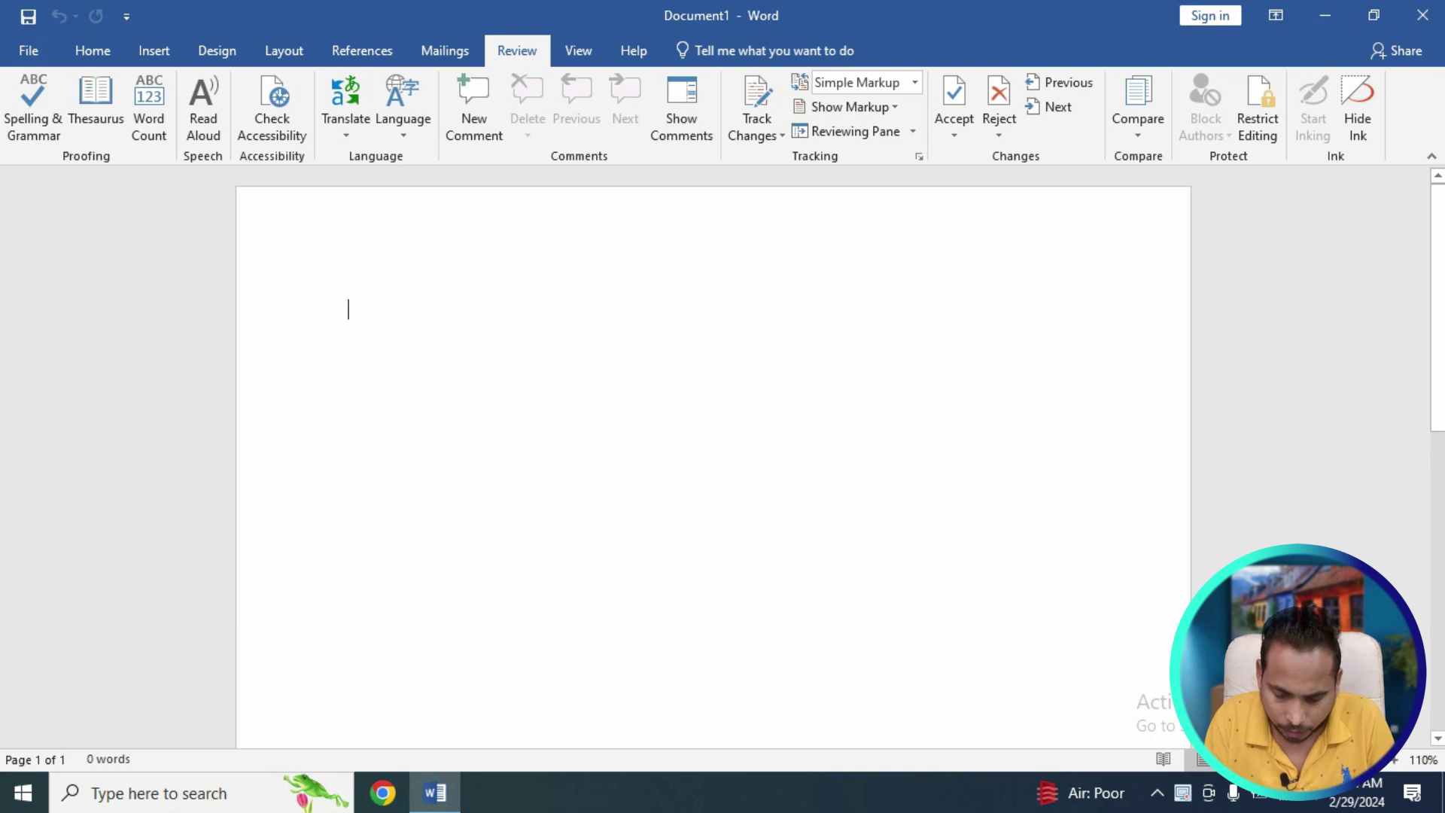
pyautogui.write('=')
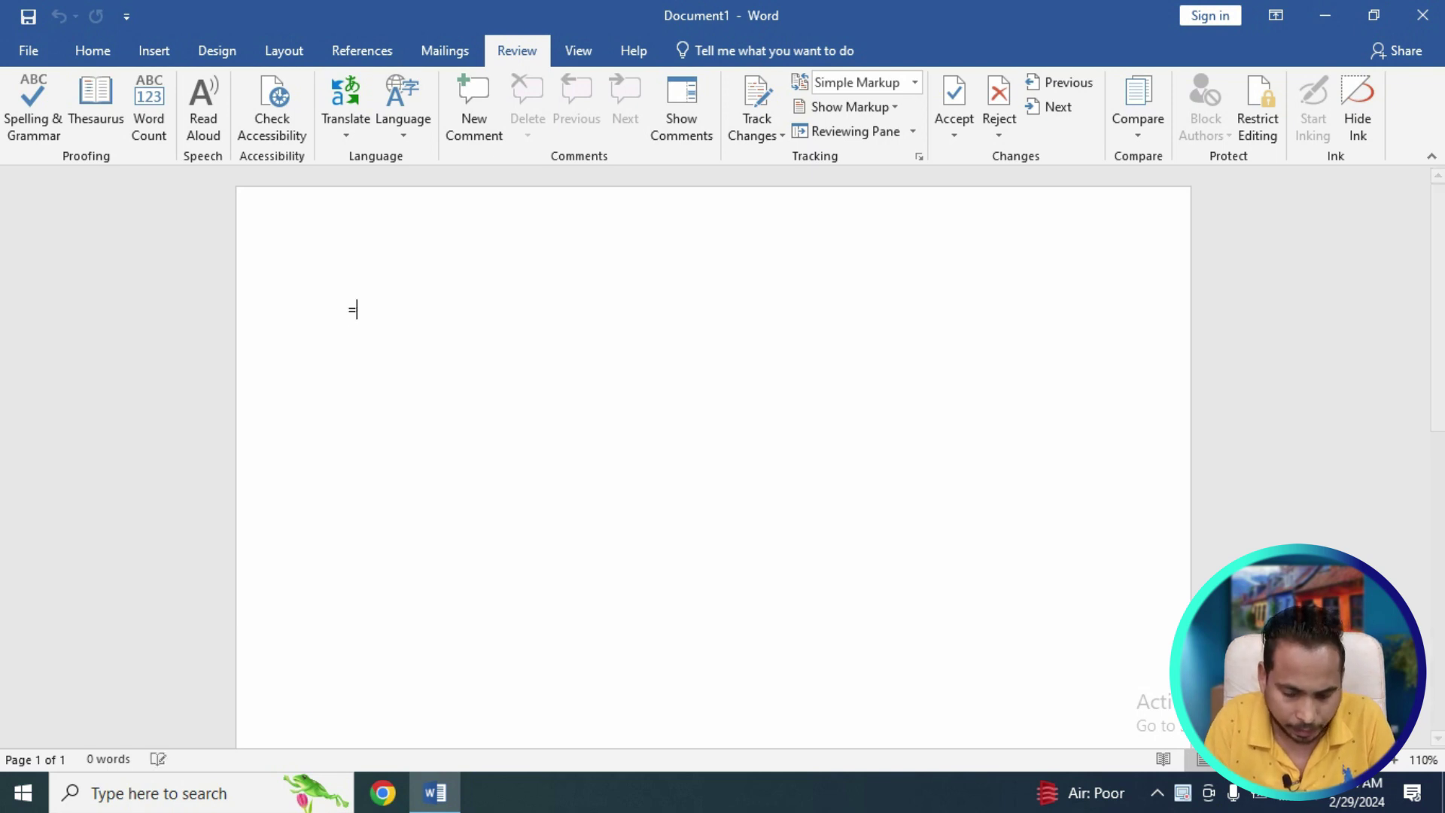
pyautogui.write('rand(')
pyautogui.press('Return')
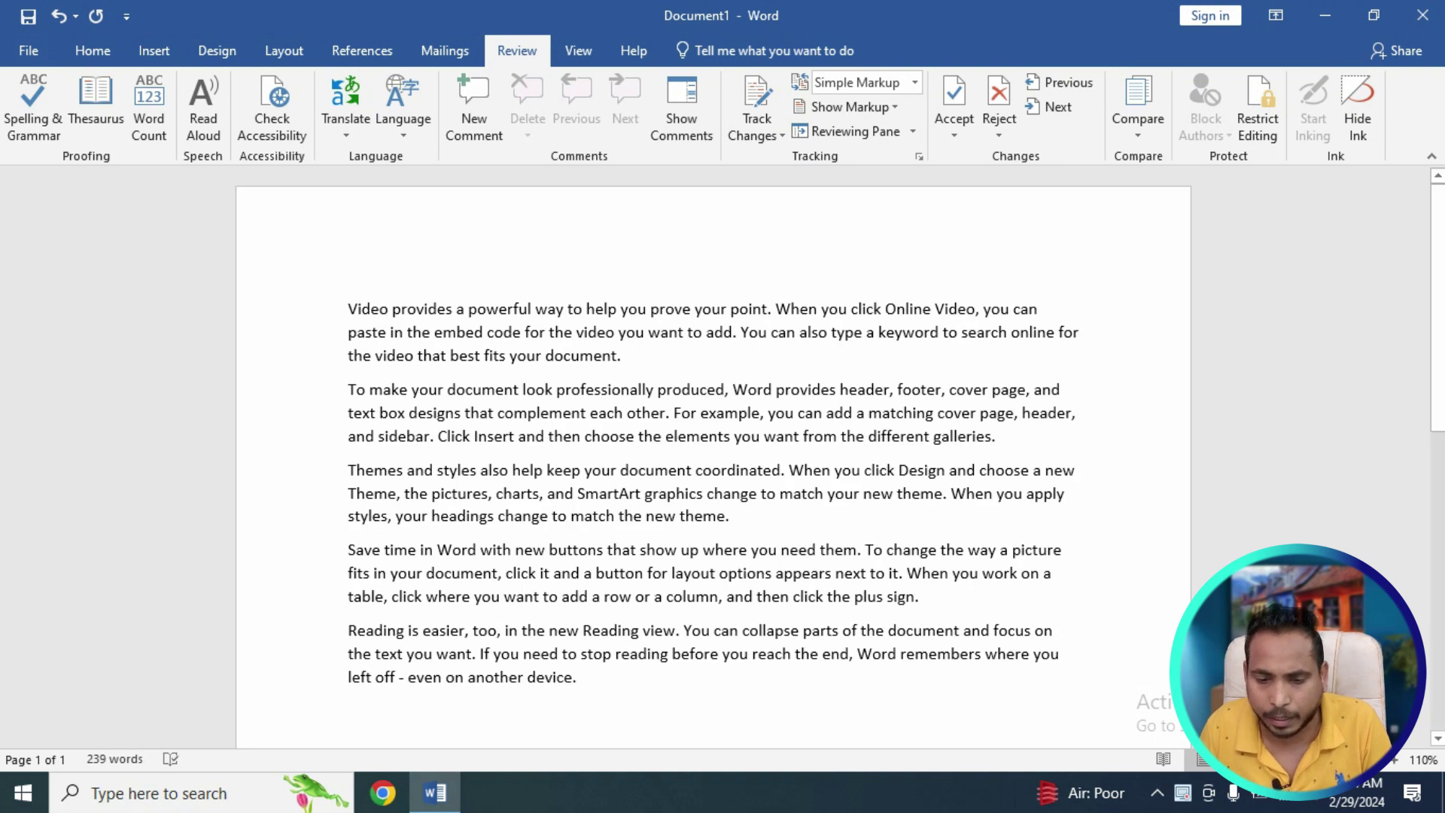
pyautogui.moveTo(886, 309); pyautogui.dragTo(1012, 309)
pyautogui.click(473, 105)
# Step: Add 'fdg' comments on 'Online Video, you' and 'header, footer, cover', then select 'click Design and'
pyautogui.write('fdg')
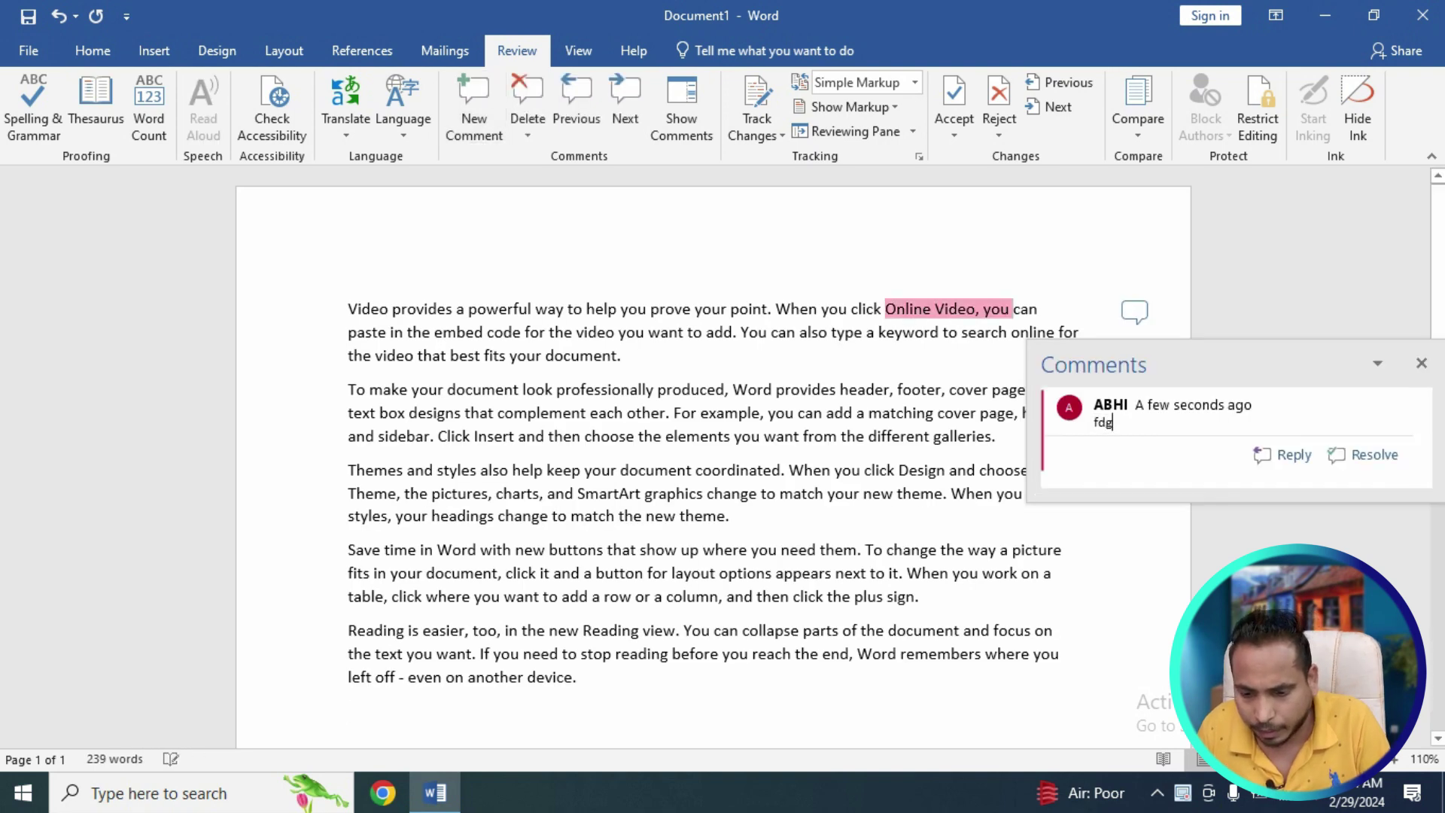
pyautogui.click(840, 389)
pyautogui.moveTo(840, 390); pyautogui.dragTo(994, 389)
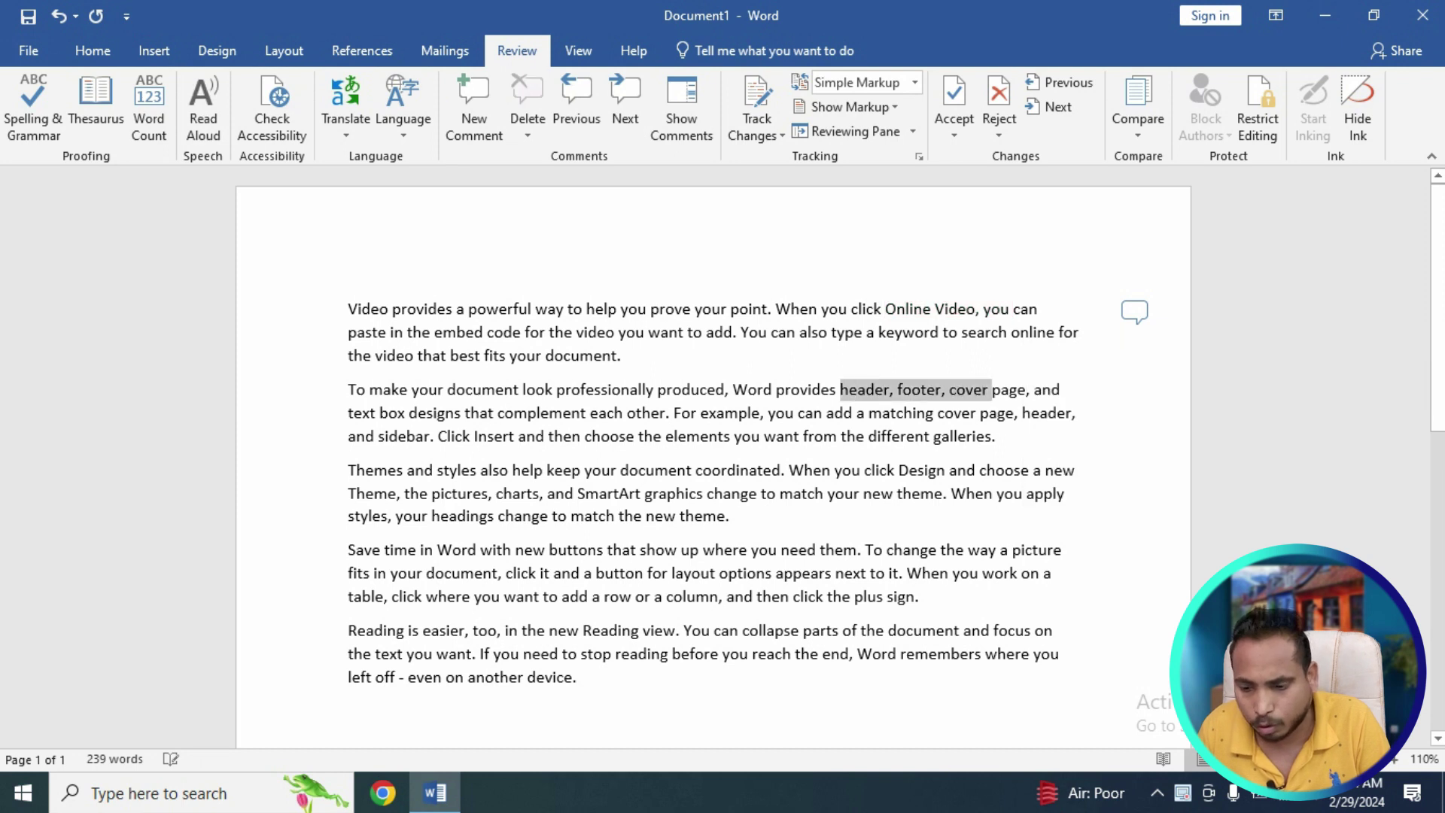
pyautogui.click(474, 105)
pyautogui.write('fdg')
pyautogui.click(865, 469)
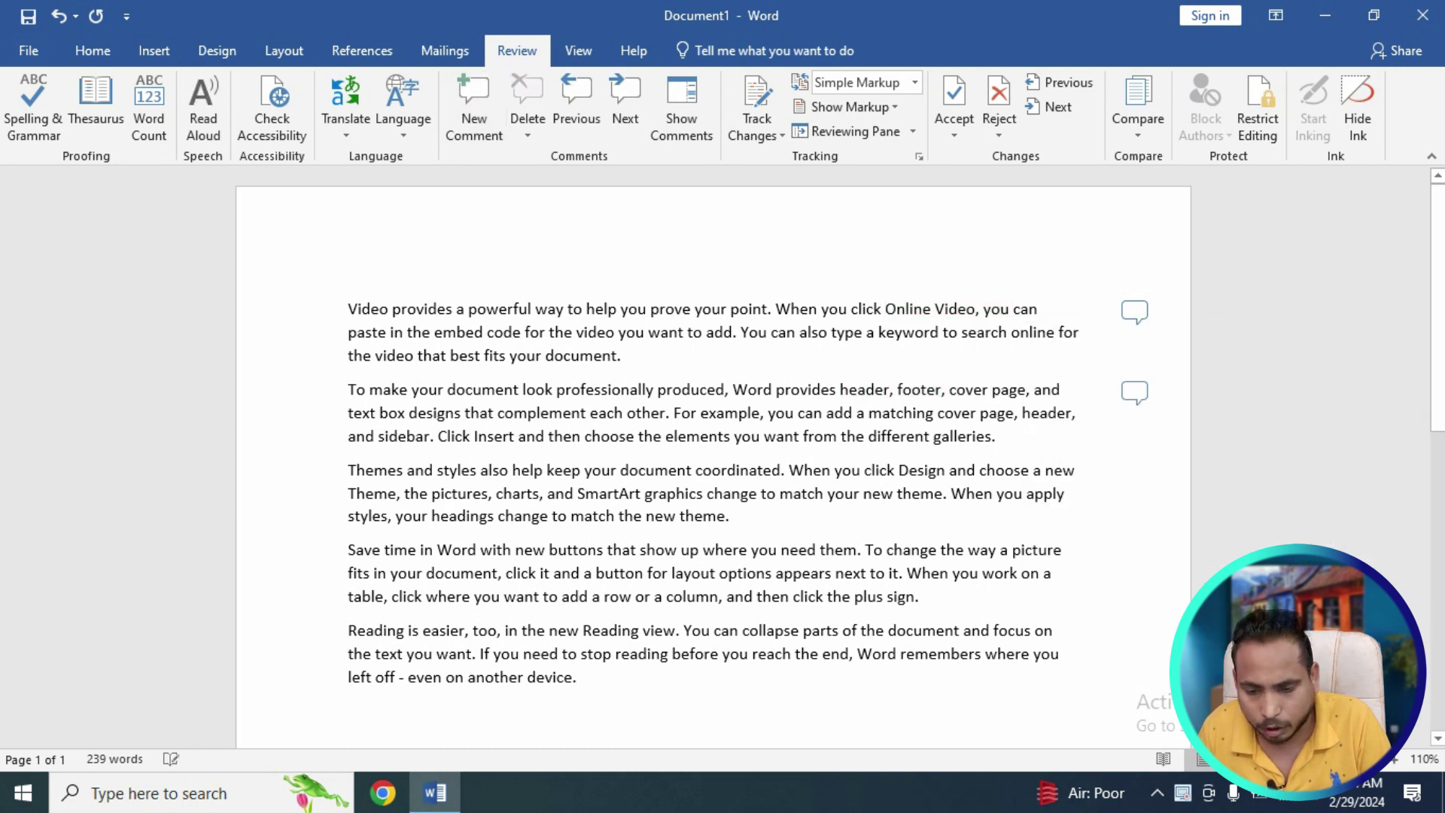
pyautogui.moveTo(865, 470); pyautogui.dragTo(978, 470)
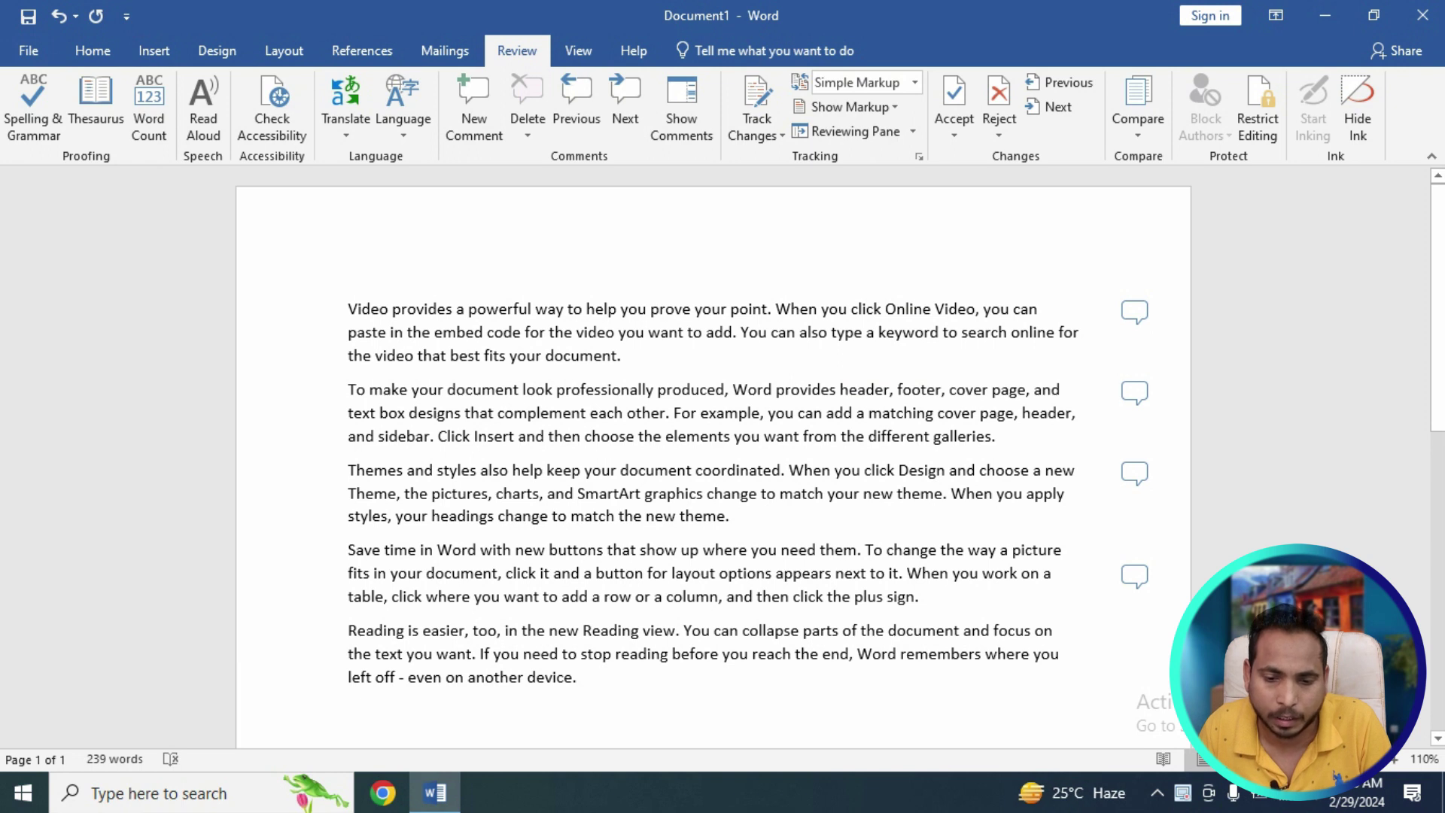
# Step: Show all comments beside the page and fill the balloons with 'sadsa', 'sdas' and 'dsfas'
pyautogui.click(681, 113)
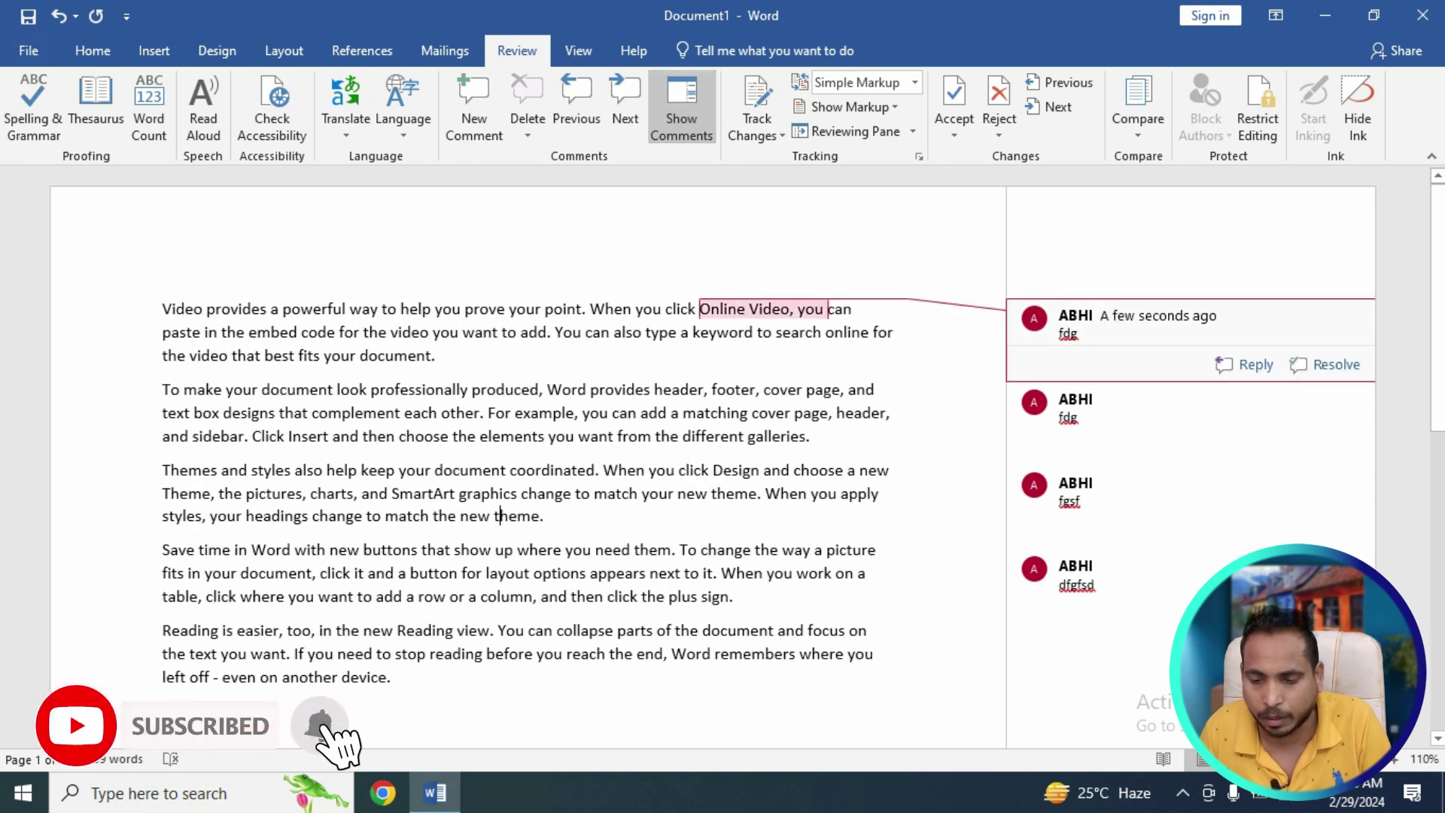
pyautogui.click(1189, 417)
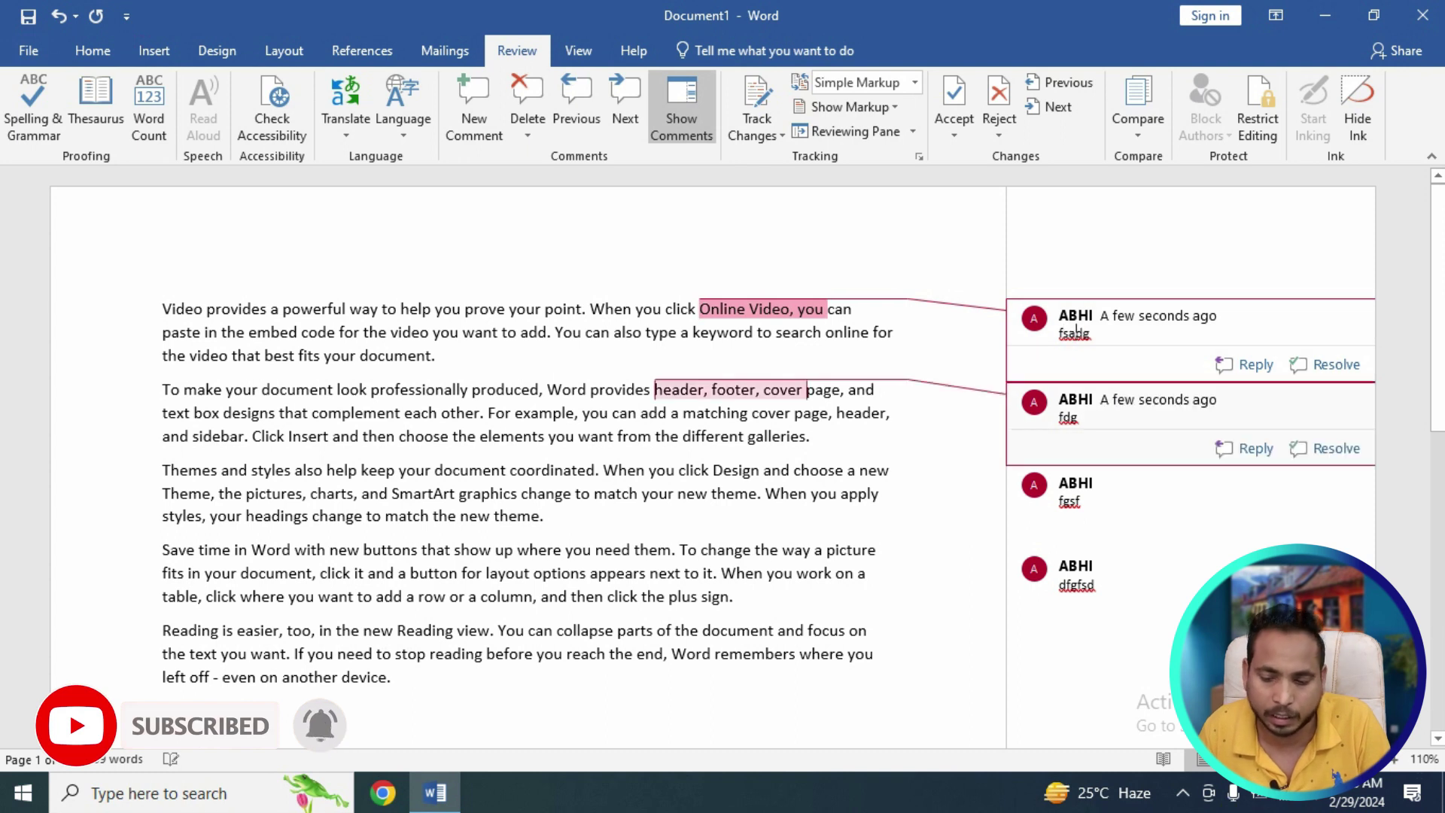
pyautogui.write('sadsa')
pyautogui.click(1129, 500)
pyautogui.click(1064, 501)
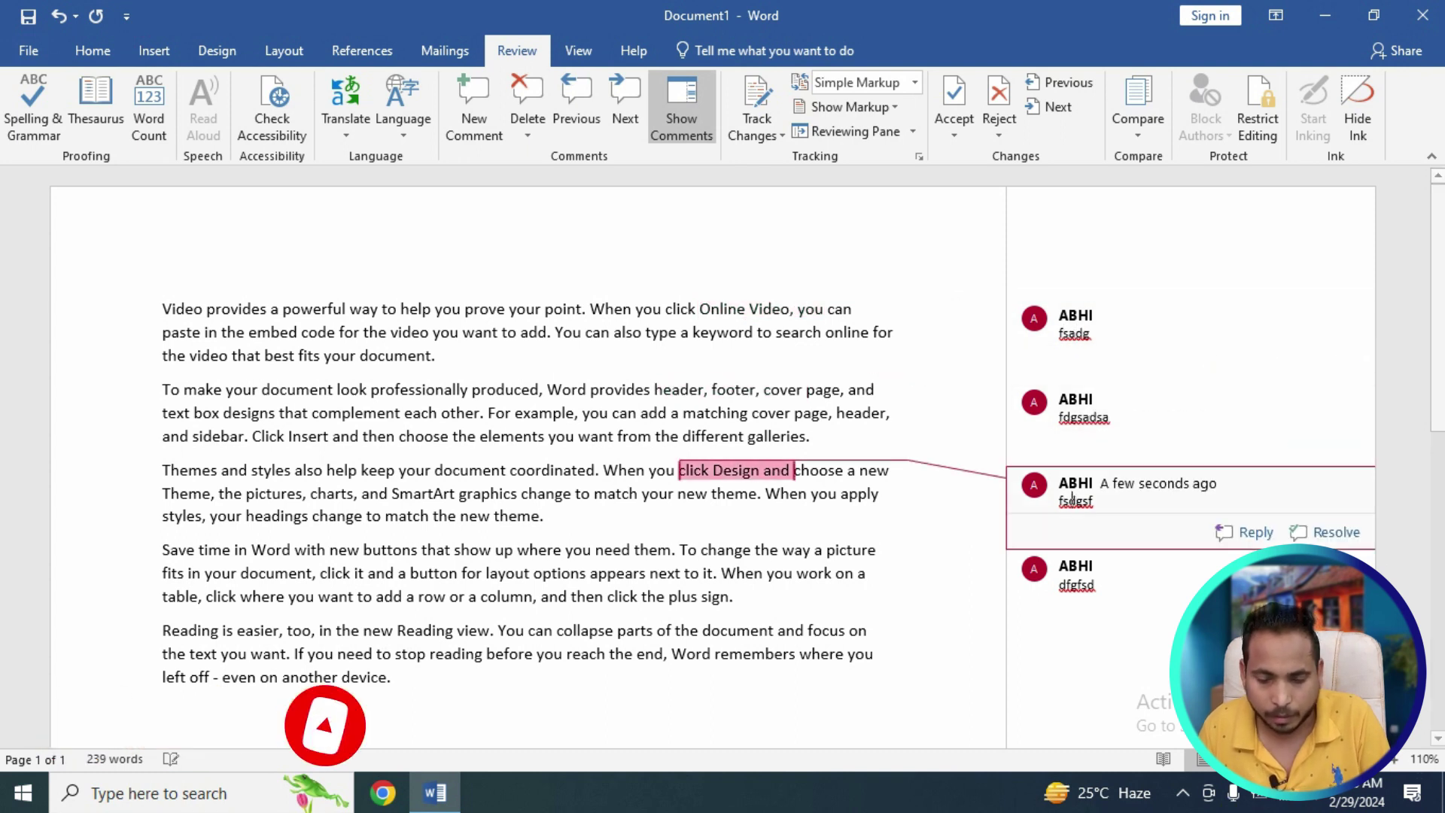
pyautogui.write('sdas')
pyautogui.click(1066, 585)
pyautogui.write('dsfas')
pyautogui.click(680, 309)
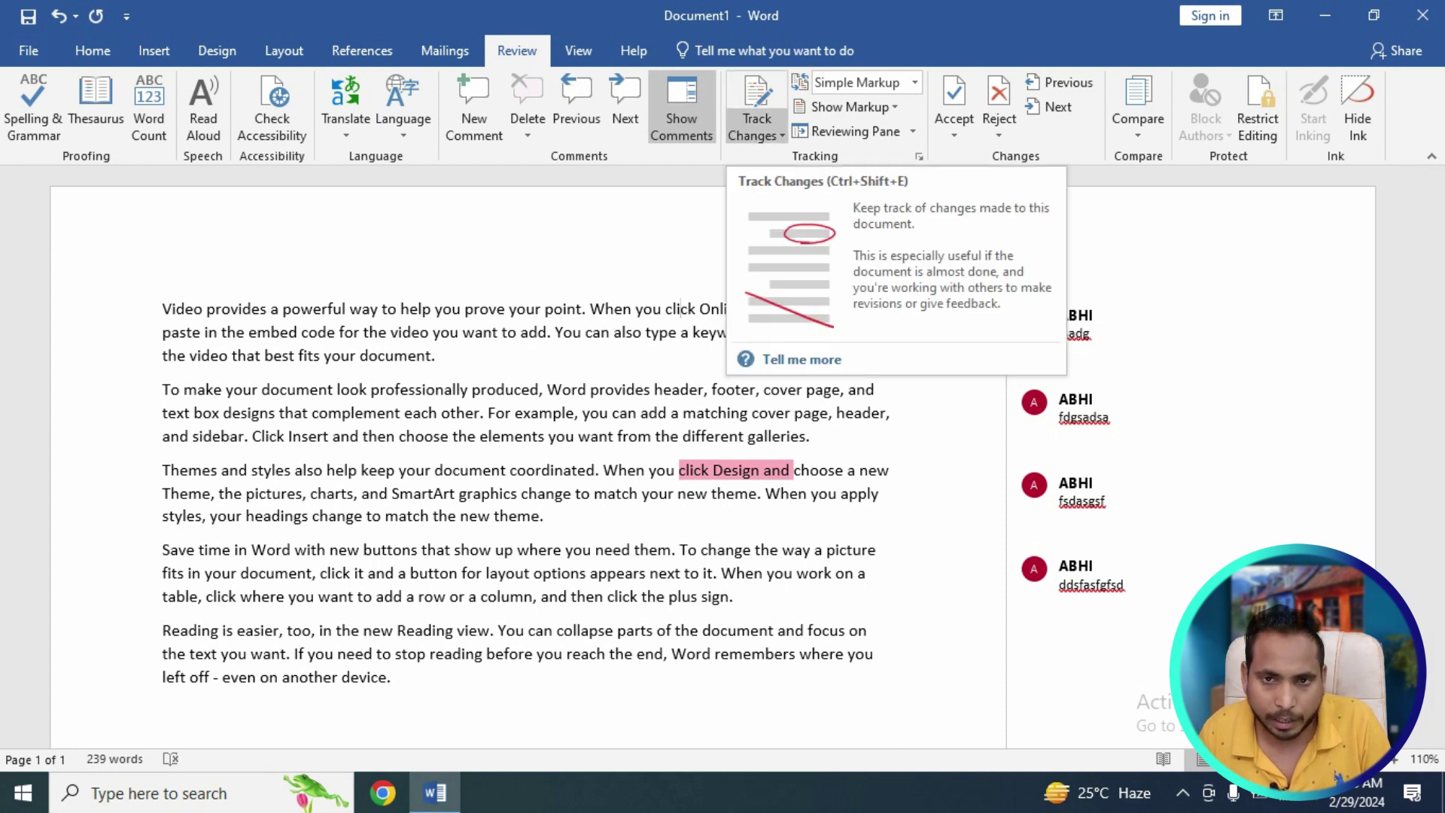
# Step: Turn on Track Changes and collapse the comments back to margin icons
pyautogui.click(435, 356)
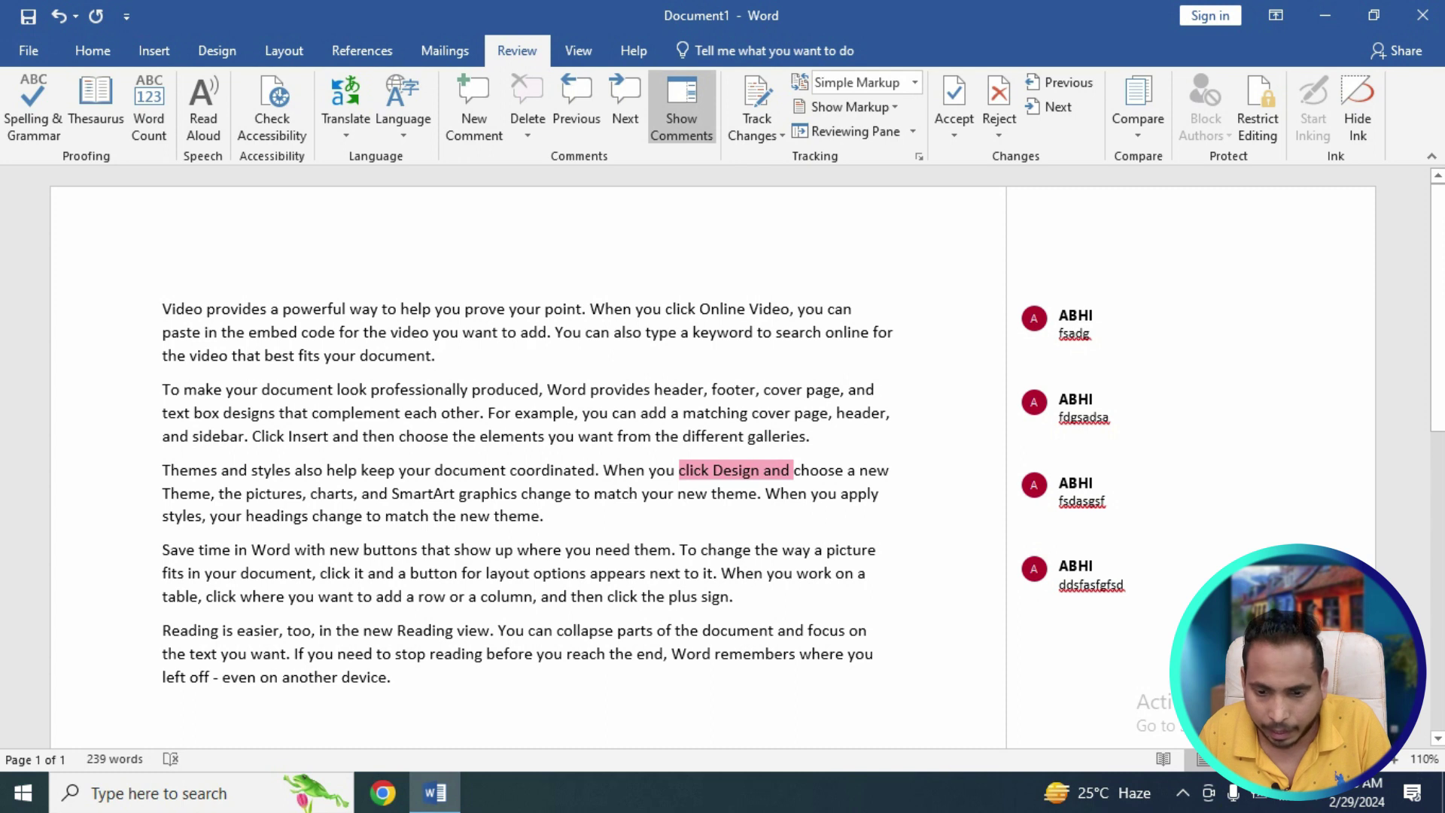
pyautogui.click(757, 106)
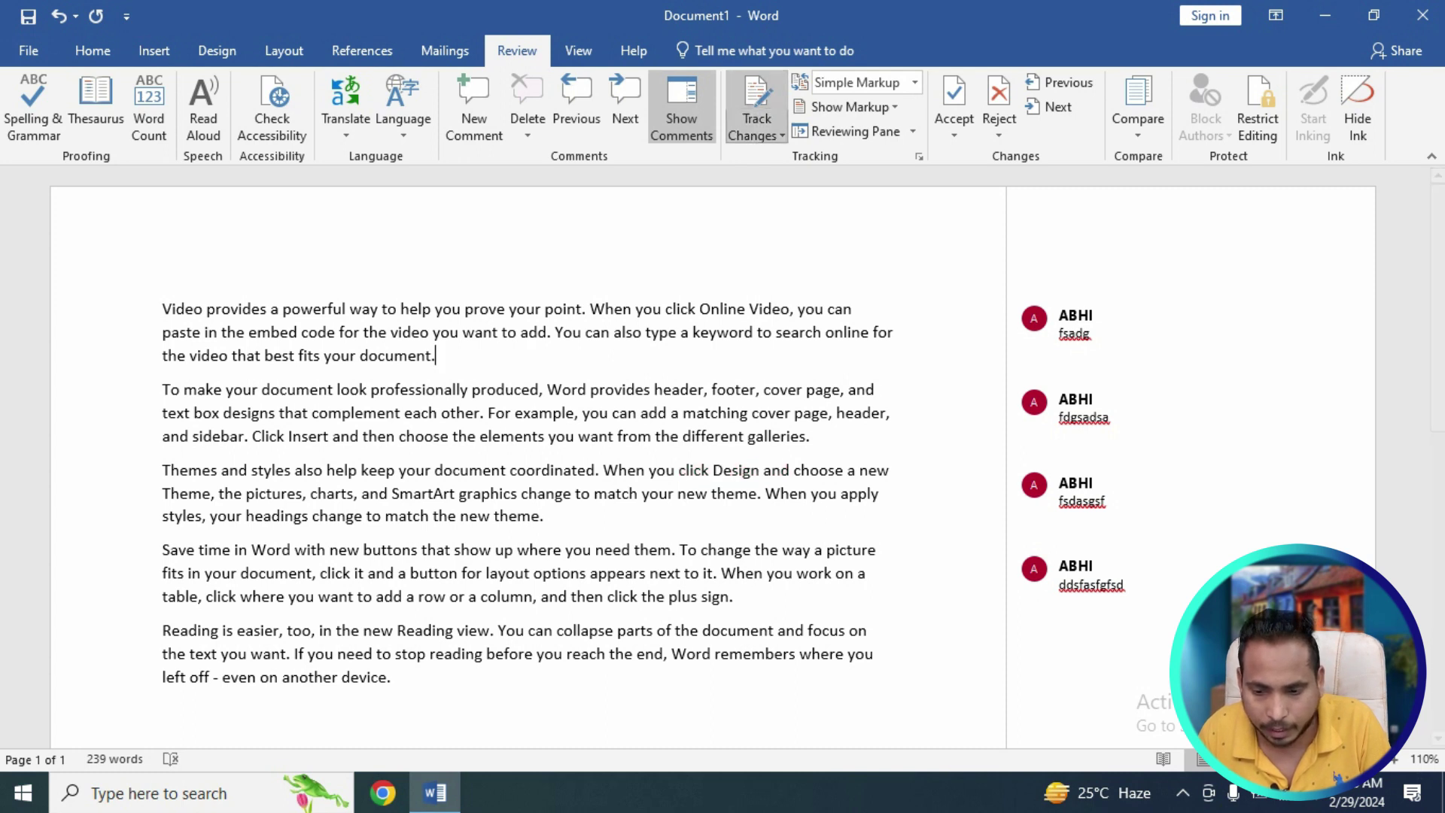
pyautogui.click(681, 106)
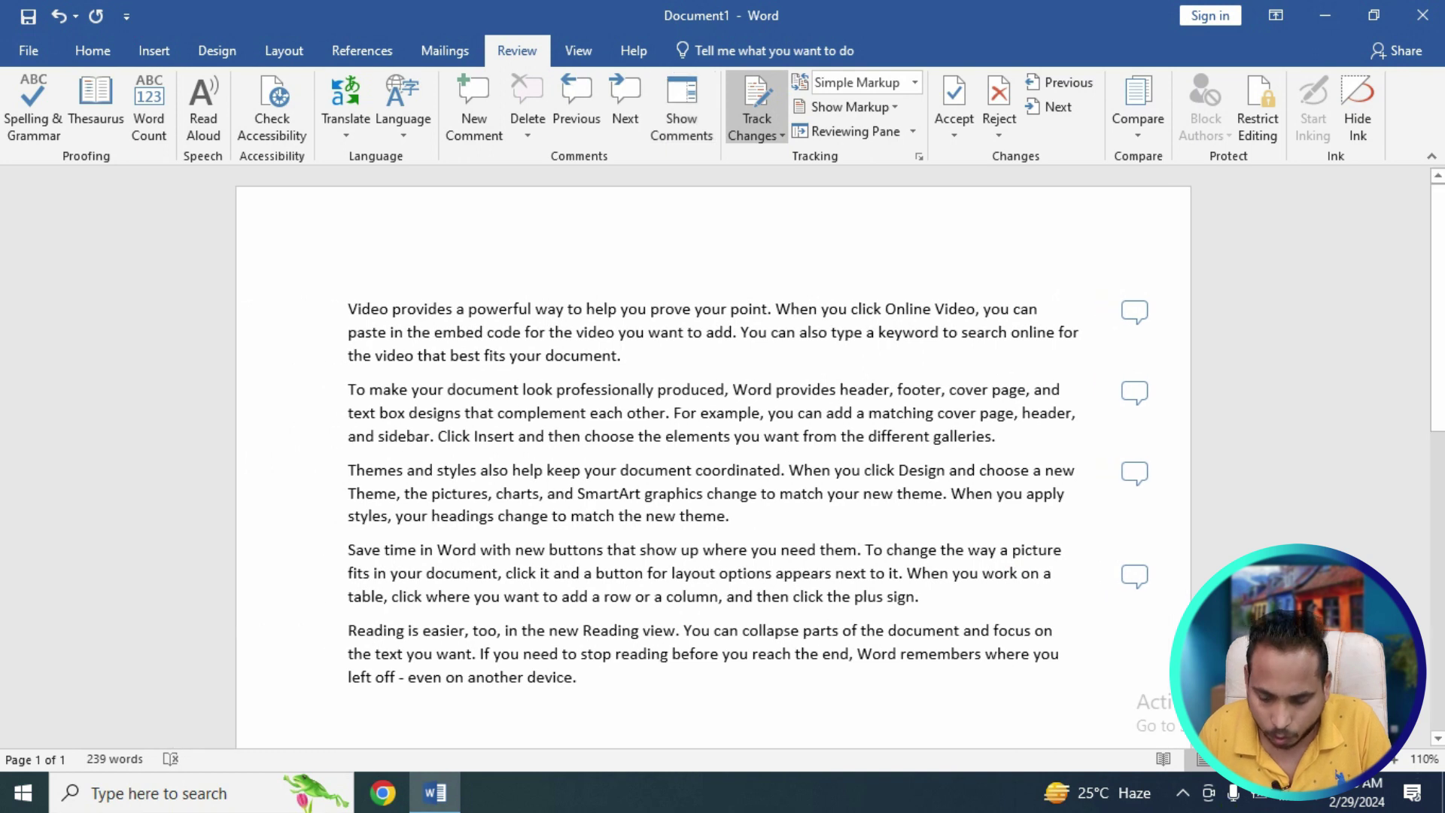
# Step: Delete 'your' and 'elements', and type 'computer' after 'document.' in paragraph one
pyautogui.click(723, 309)
pyautogui.press('BackSpace')
pyautogui.press('BackSpace')
pyautogui.press('BackSpace')
pyautogui.press('BackSpace')
pyautogui.press('BackSpace')
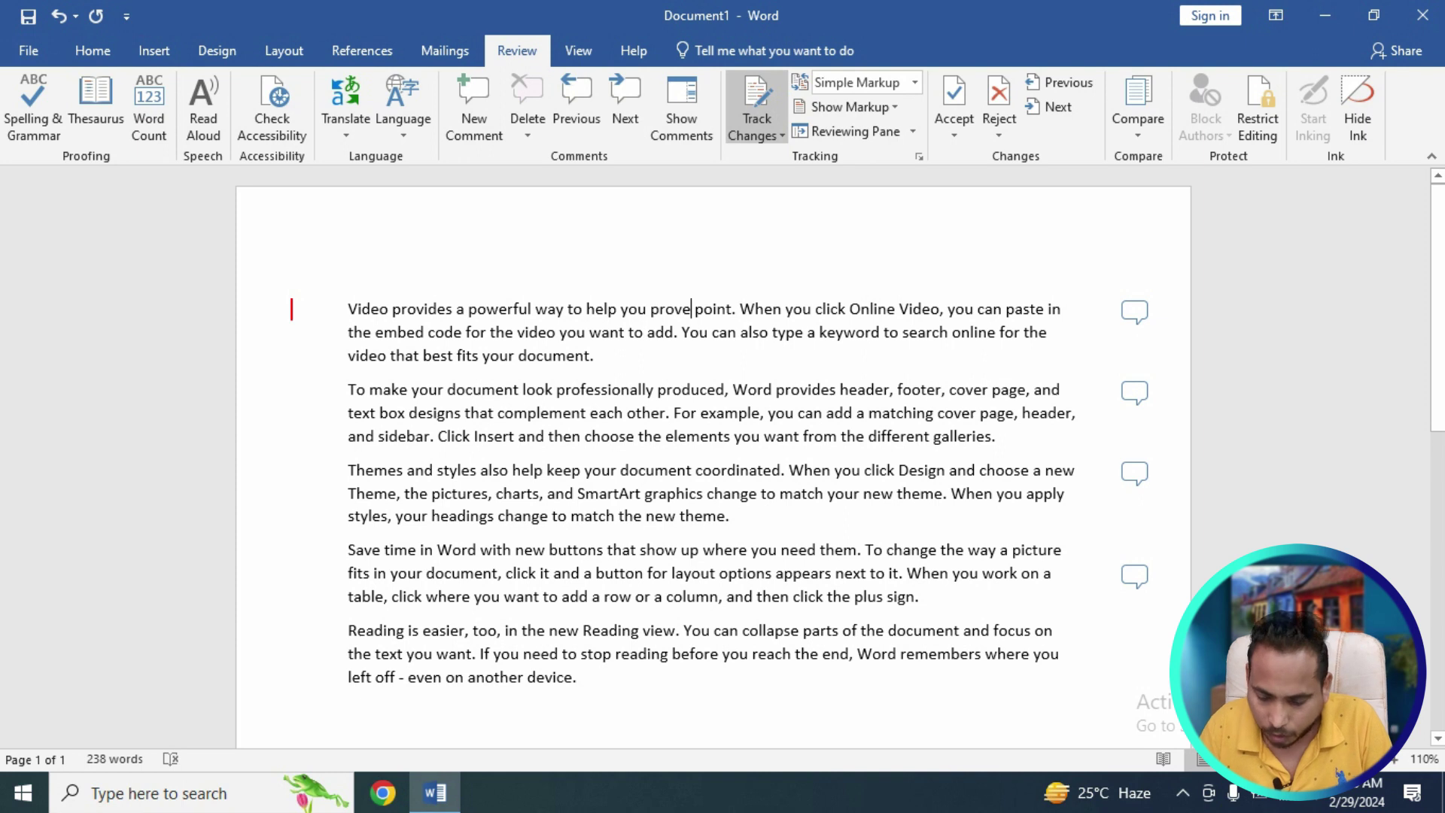
pyautogui.press('BackSpace')
pyautogui.press('BackSpace')
pyautogui.press('BackSpace')
pyautogui.press('BackSpace')
pyautogui.press('BackSpace')
pyautogui.press('BackSpace')
pyautogui.press('BackSpace')
pyautogui.press('BackSpace')
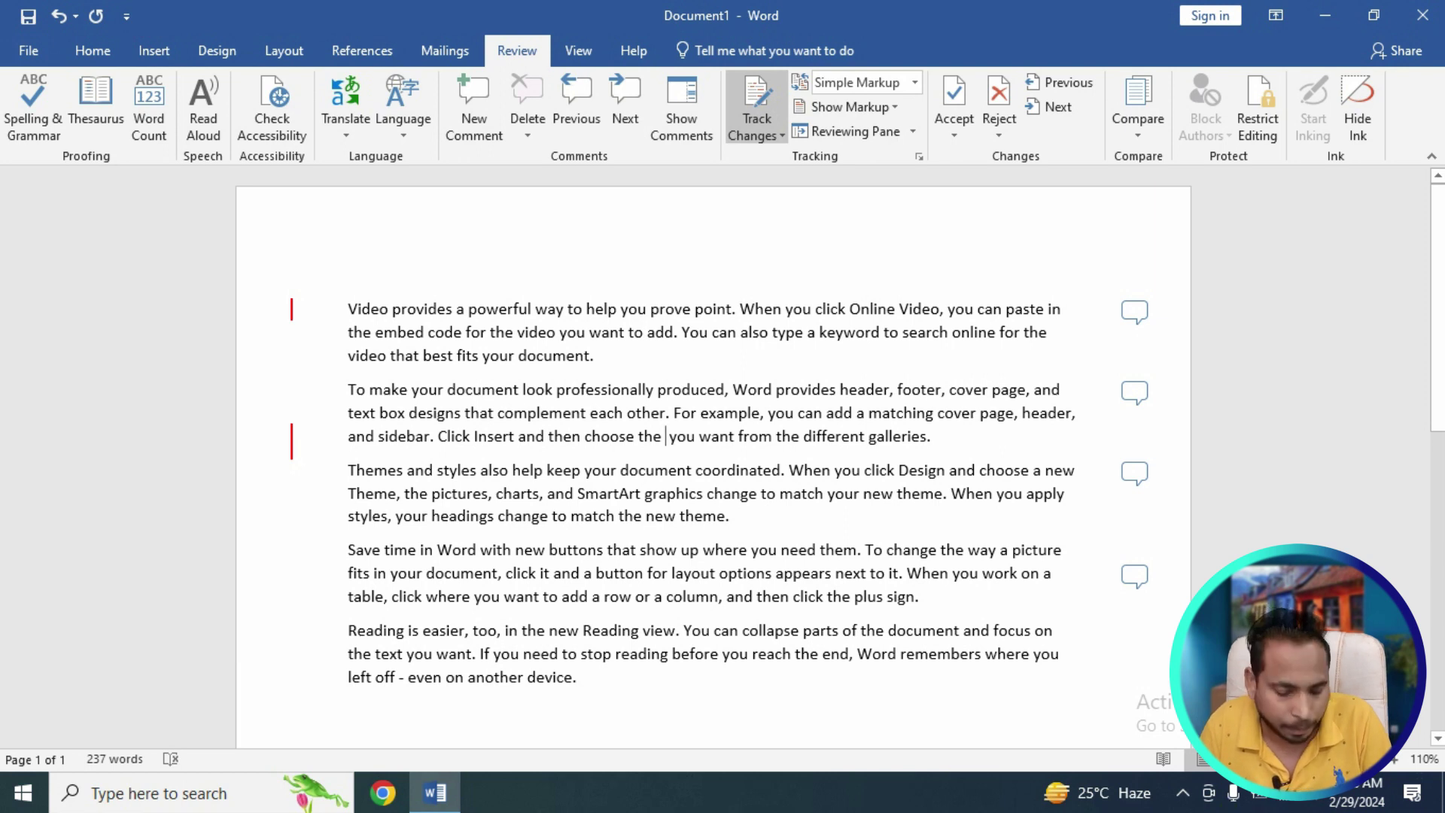
pyautogui.click(595, 356)
pyautogui.write('computer')
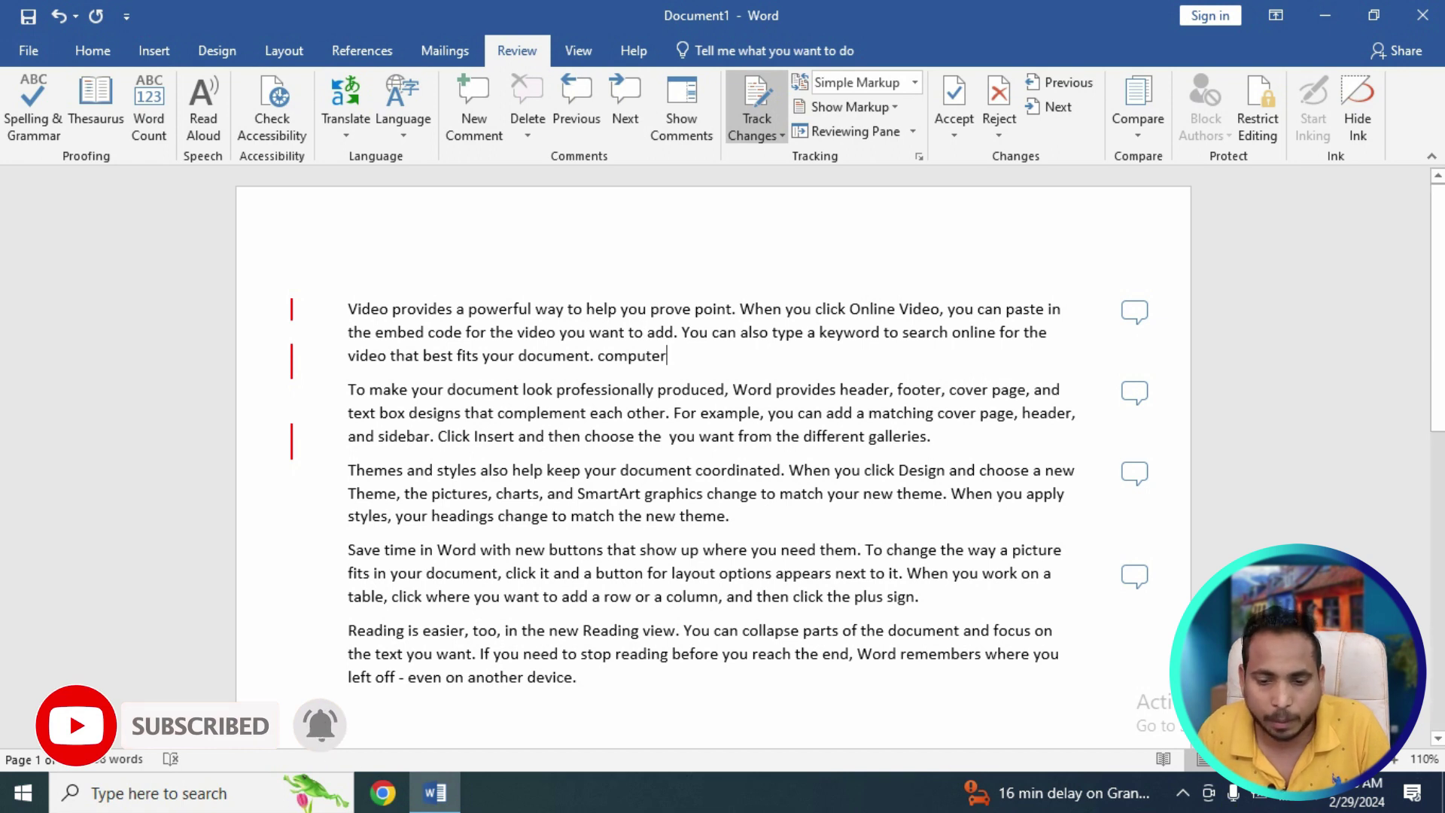
# Step: Show all comments beside the page and switch the review display to All Markup
pyautogui.click(915, 82)
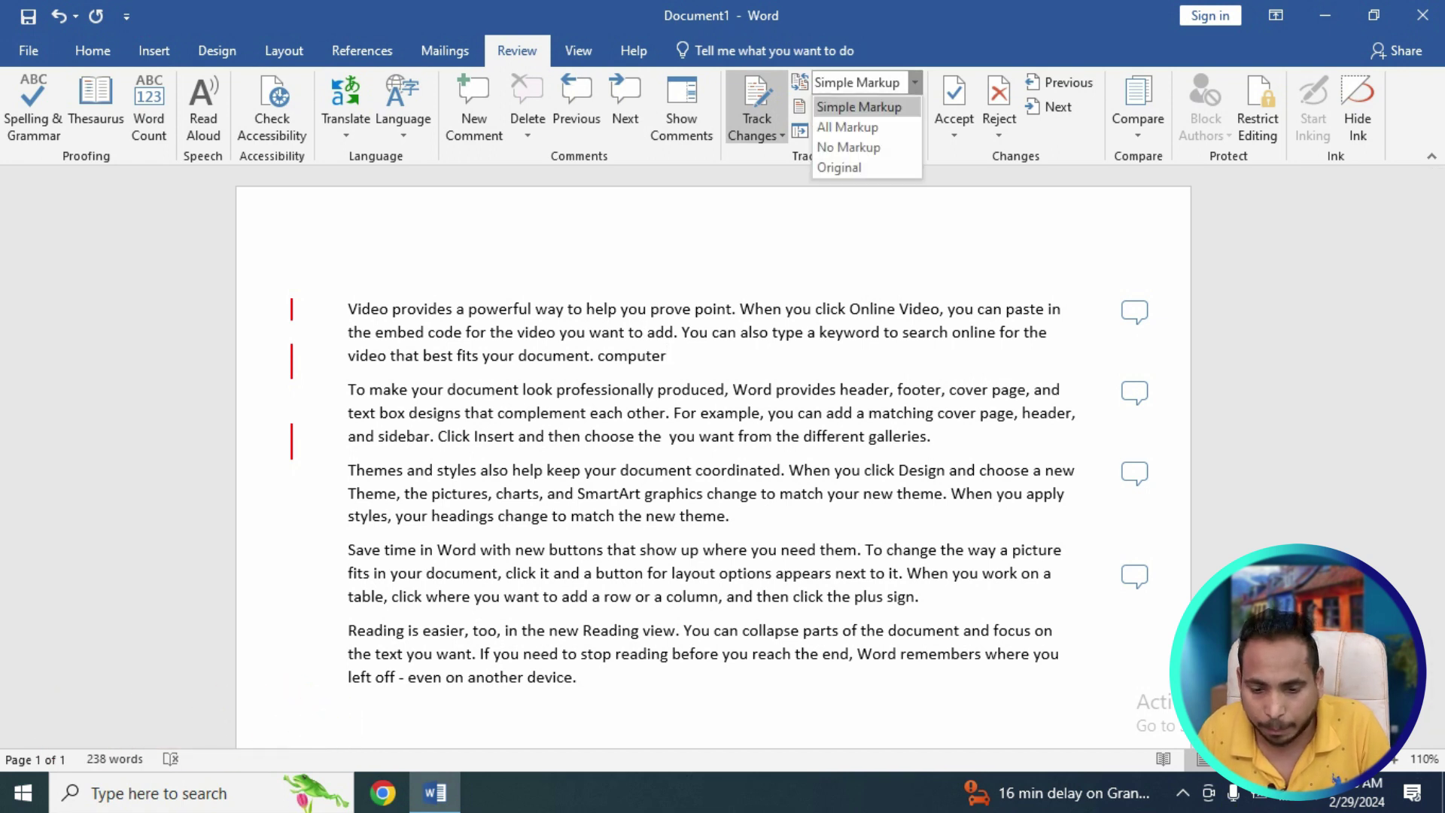
pyautogui.click(859, 107)
pyautogui.click(681, 116)
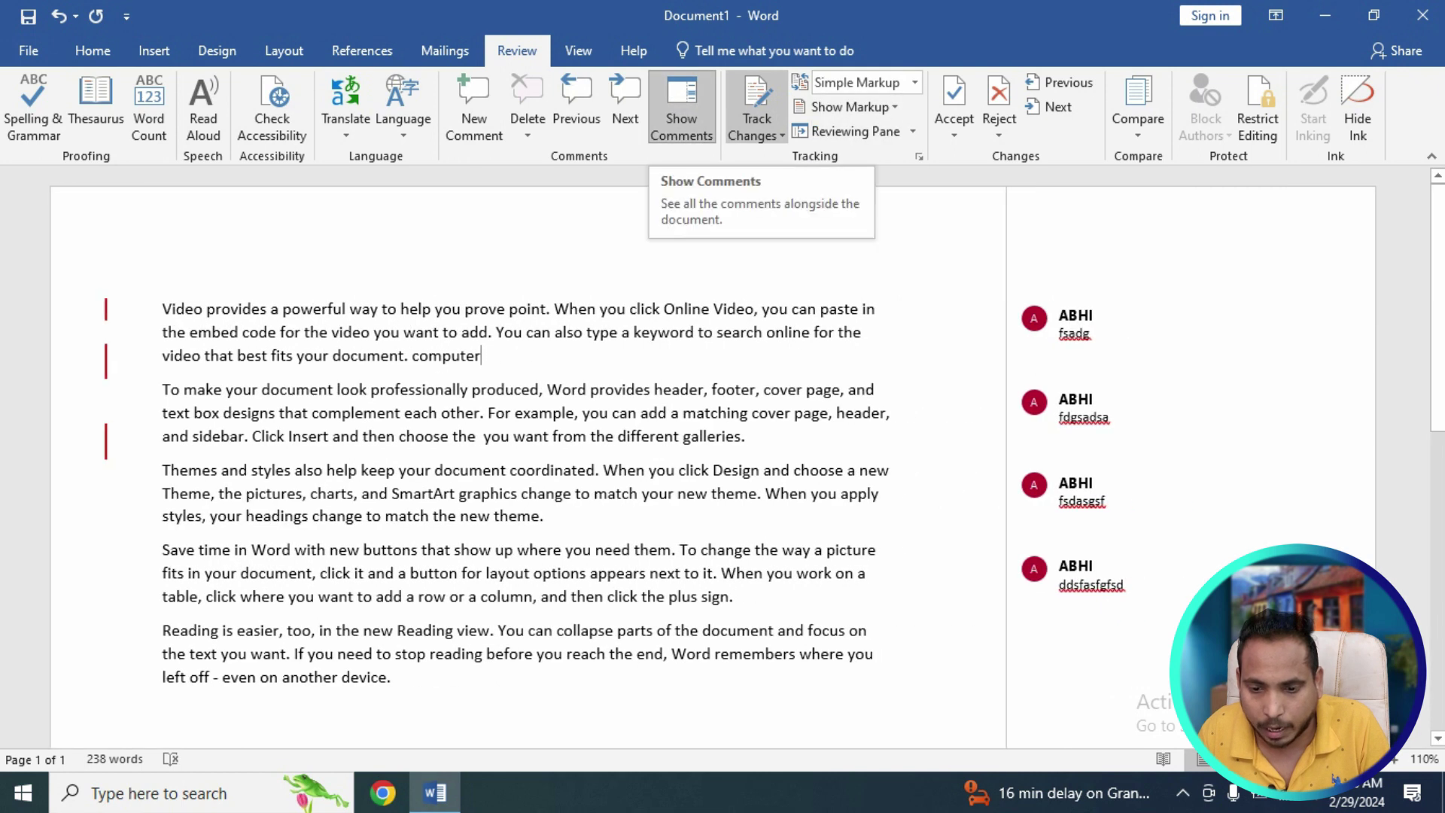
pyautogui.click(915, 82)
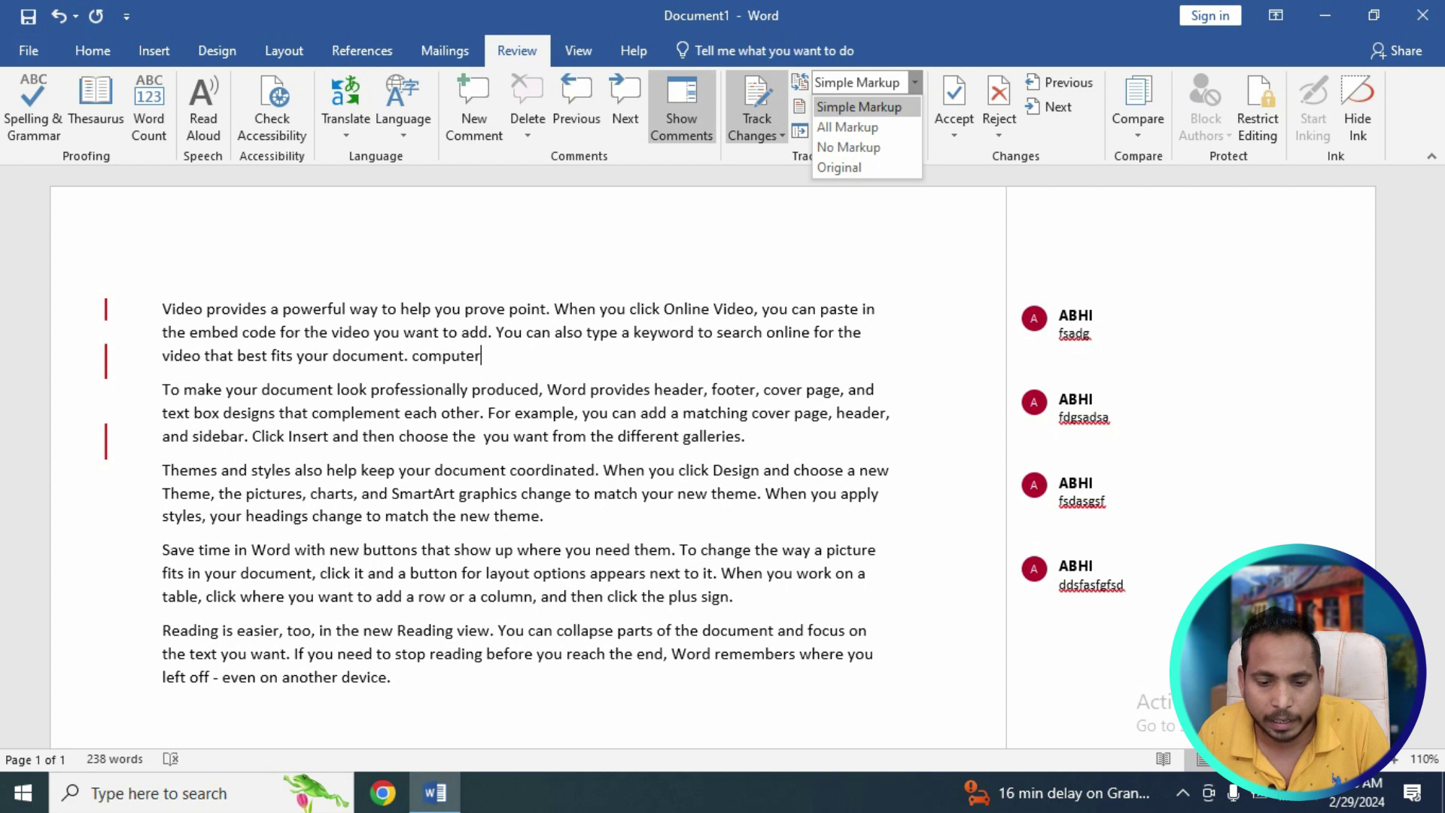
pyautogui.click(848, 127)
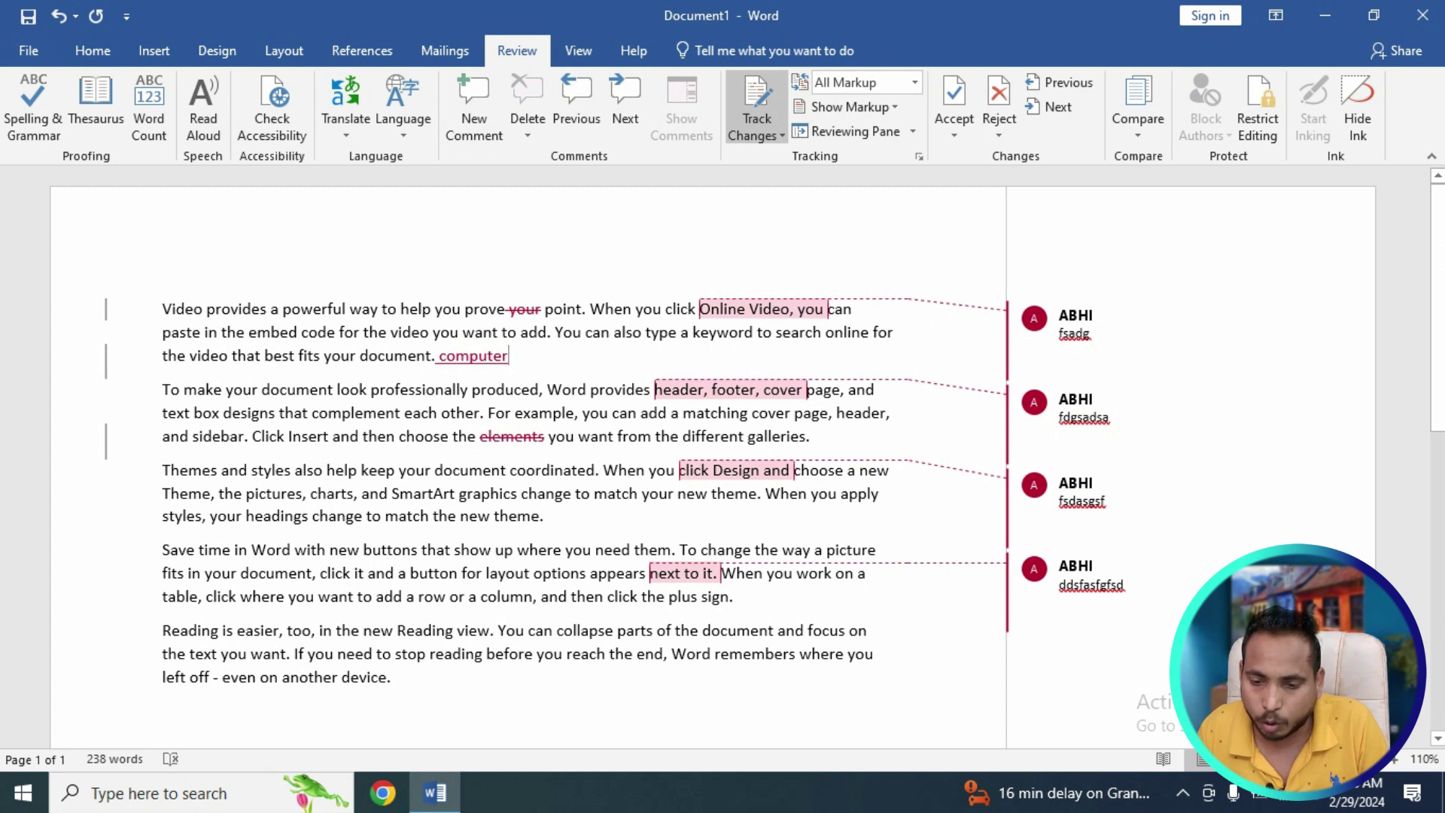
# Step: Preview the No Markup and Original views, finishing on No Markup
pyautogui.click(915, 83)
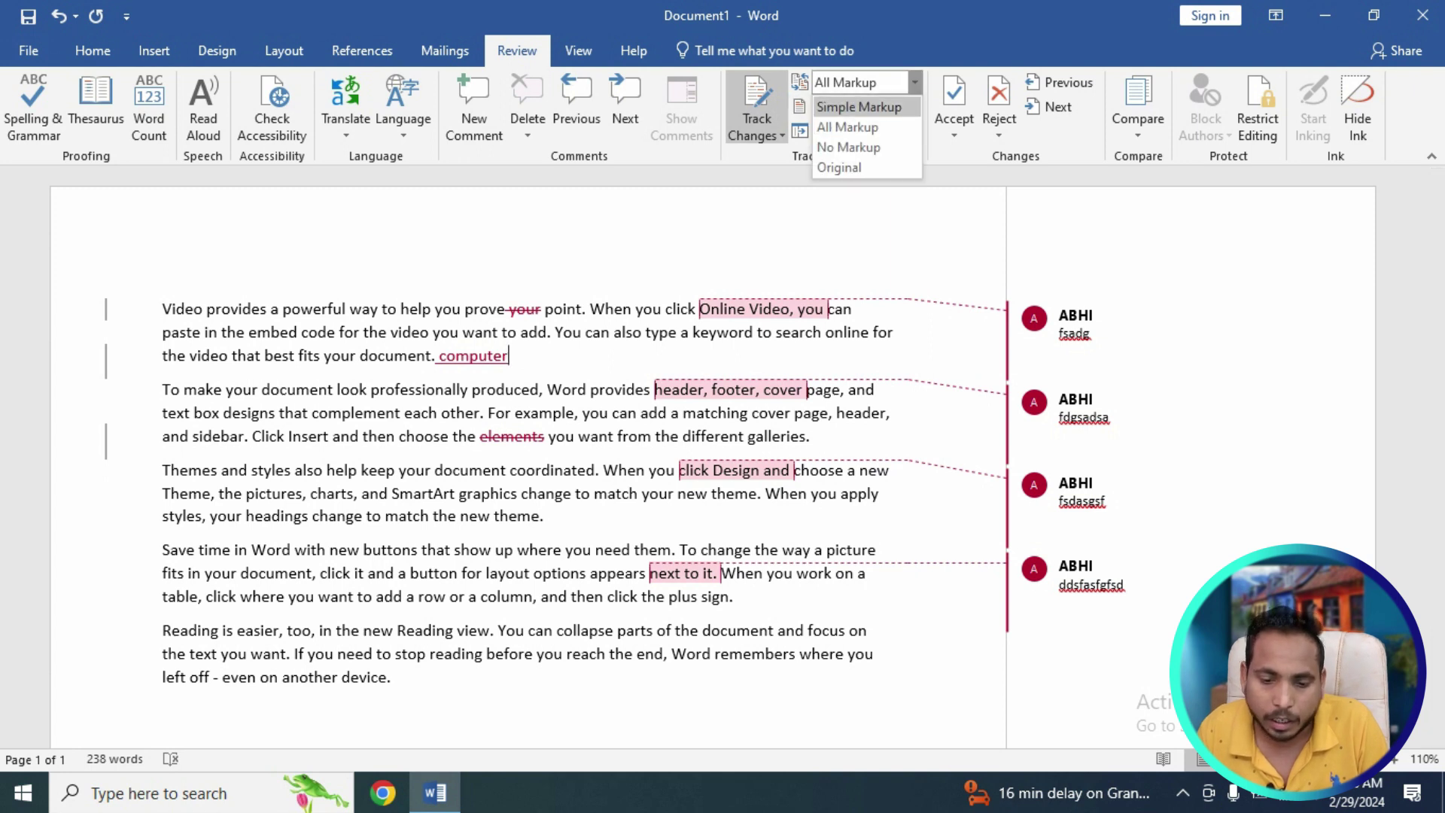
pyautogui.click(848, 146)
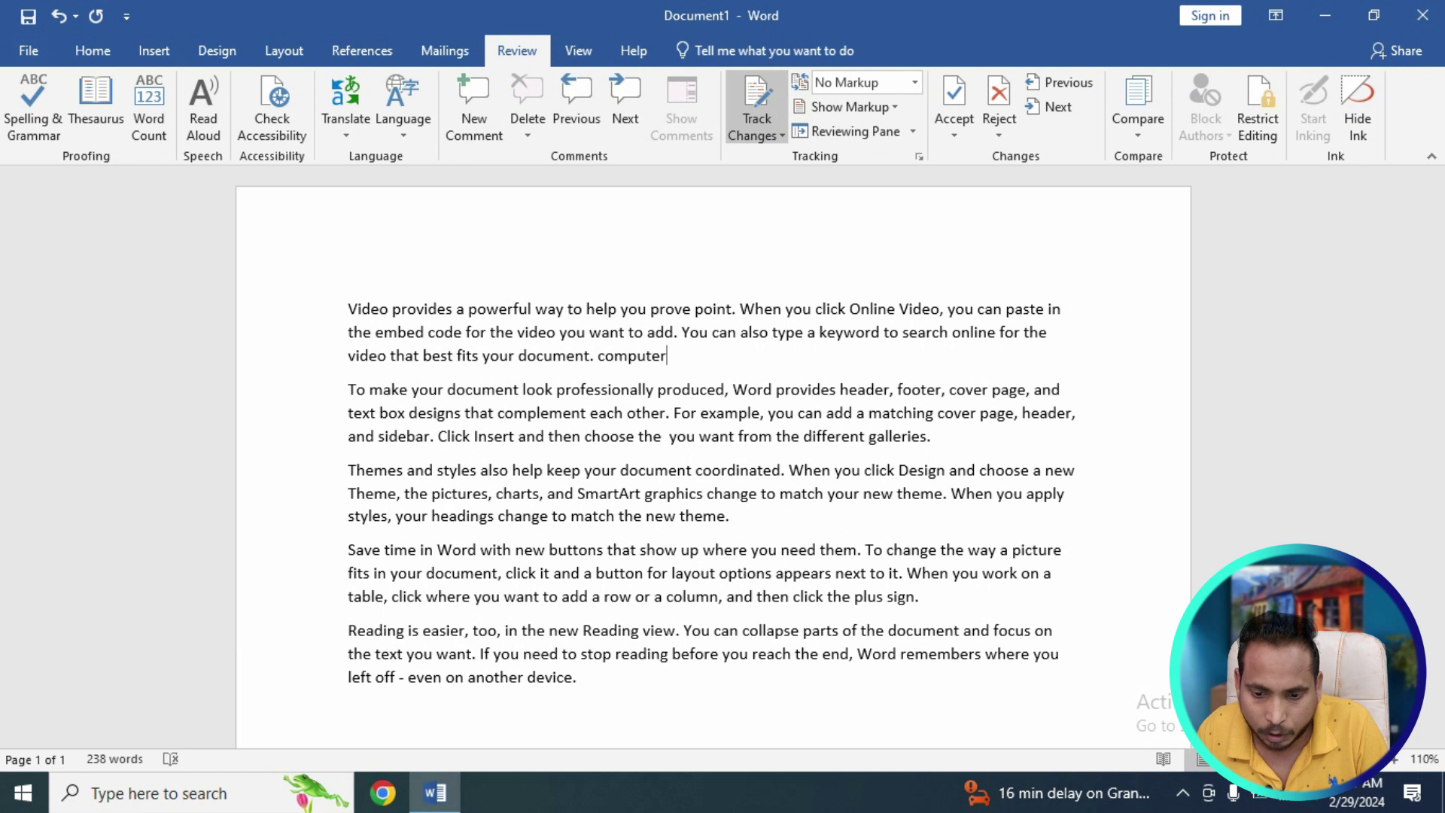
pyautogui.click(915, 82)
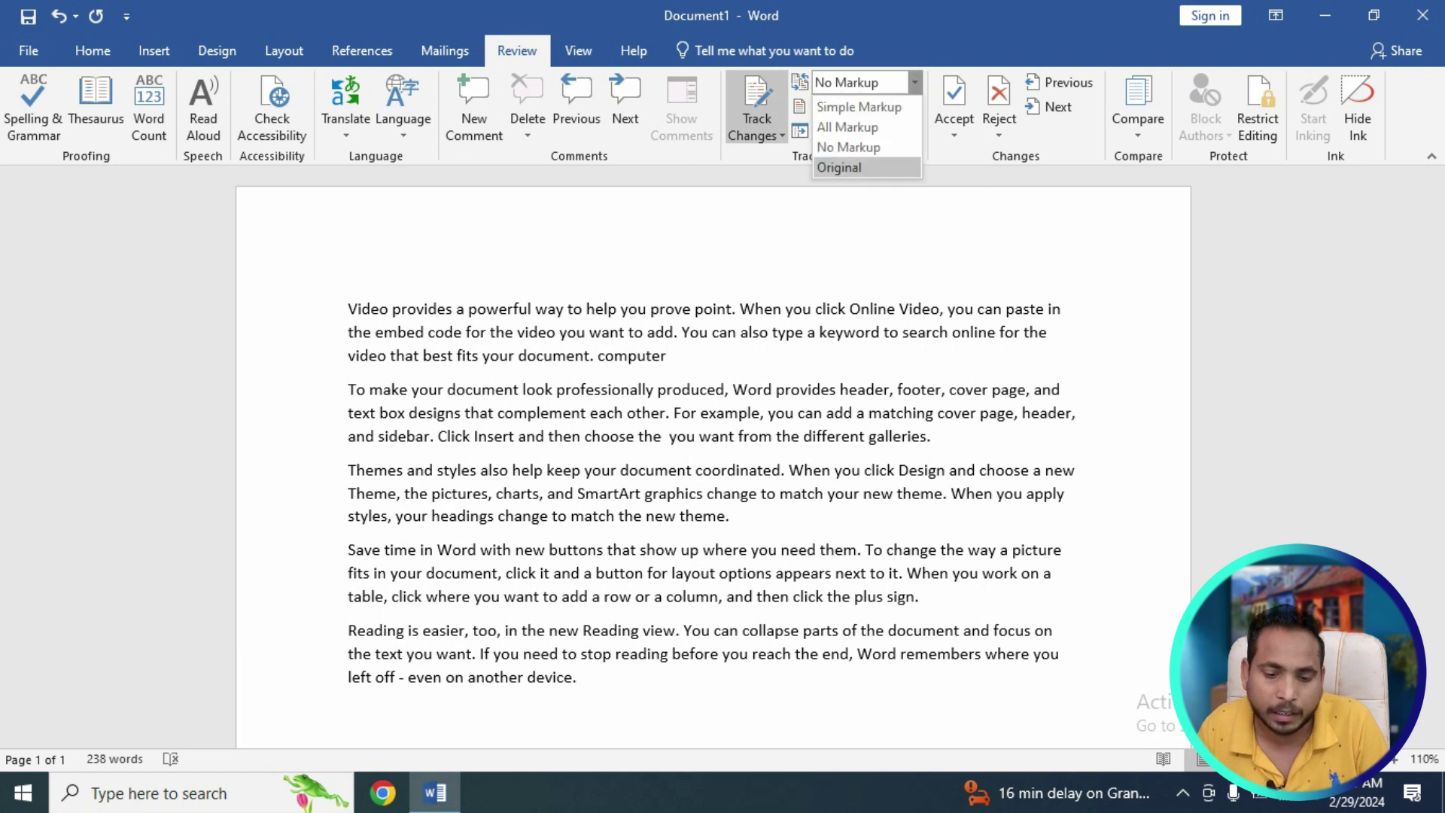
pyautogui.click(839, 168)
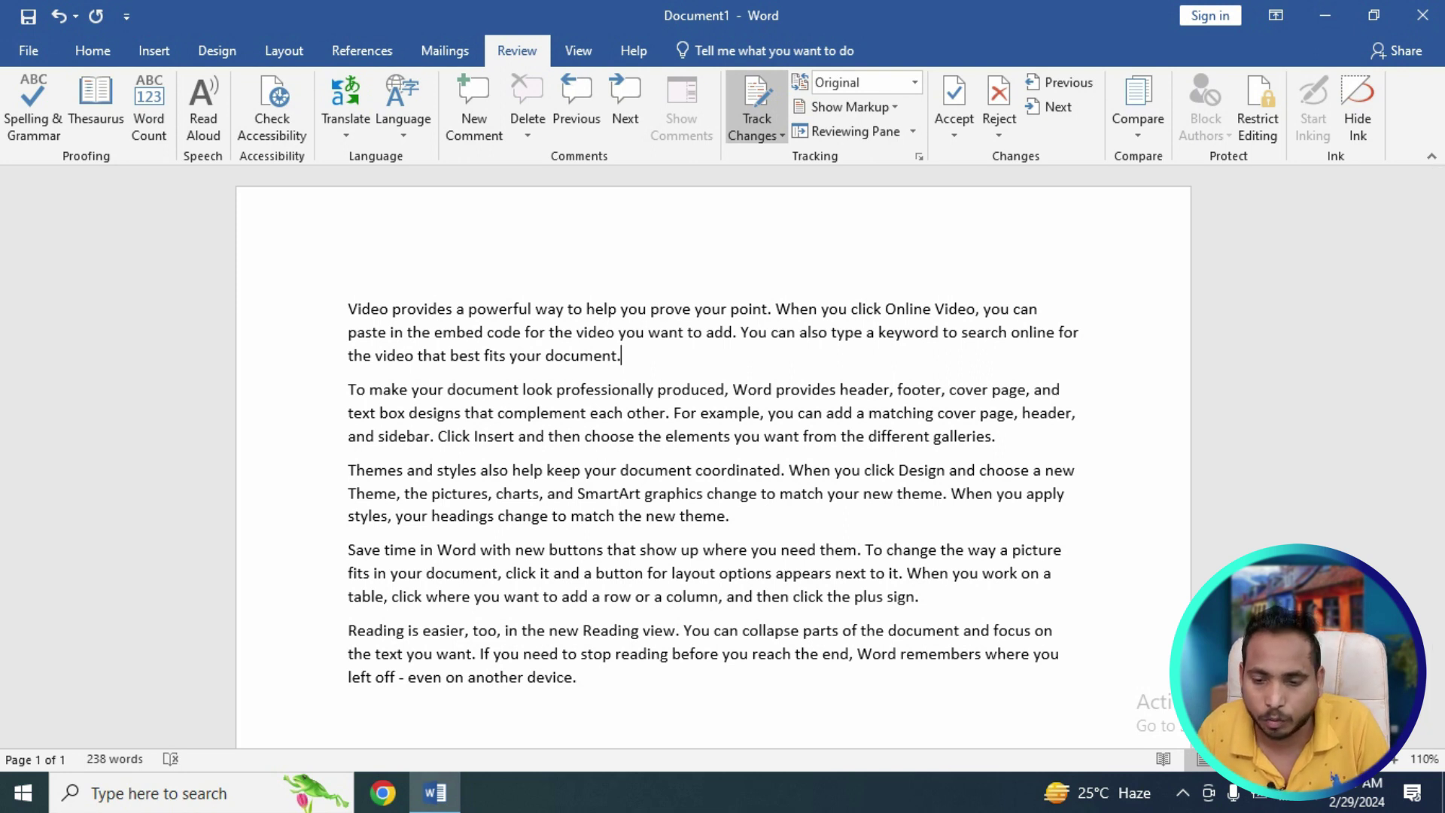
pyautogui.click(915, 82)
pyautogui.click(843, 139)
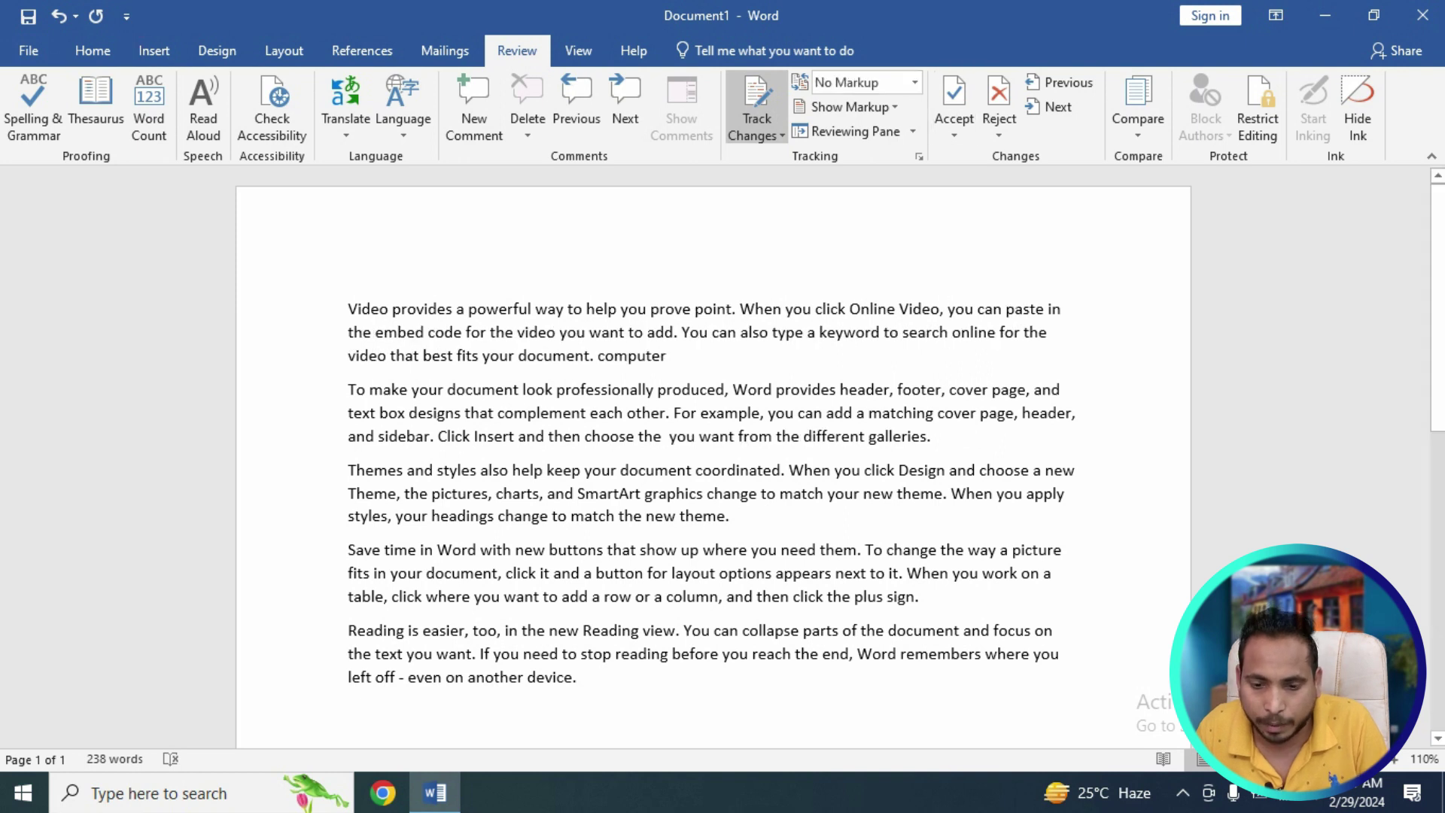
# Step: Switch the display to All Markup and show comments in the margin
pyautogui.click(852, 106)
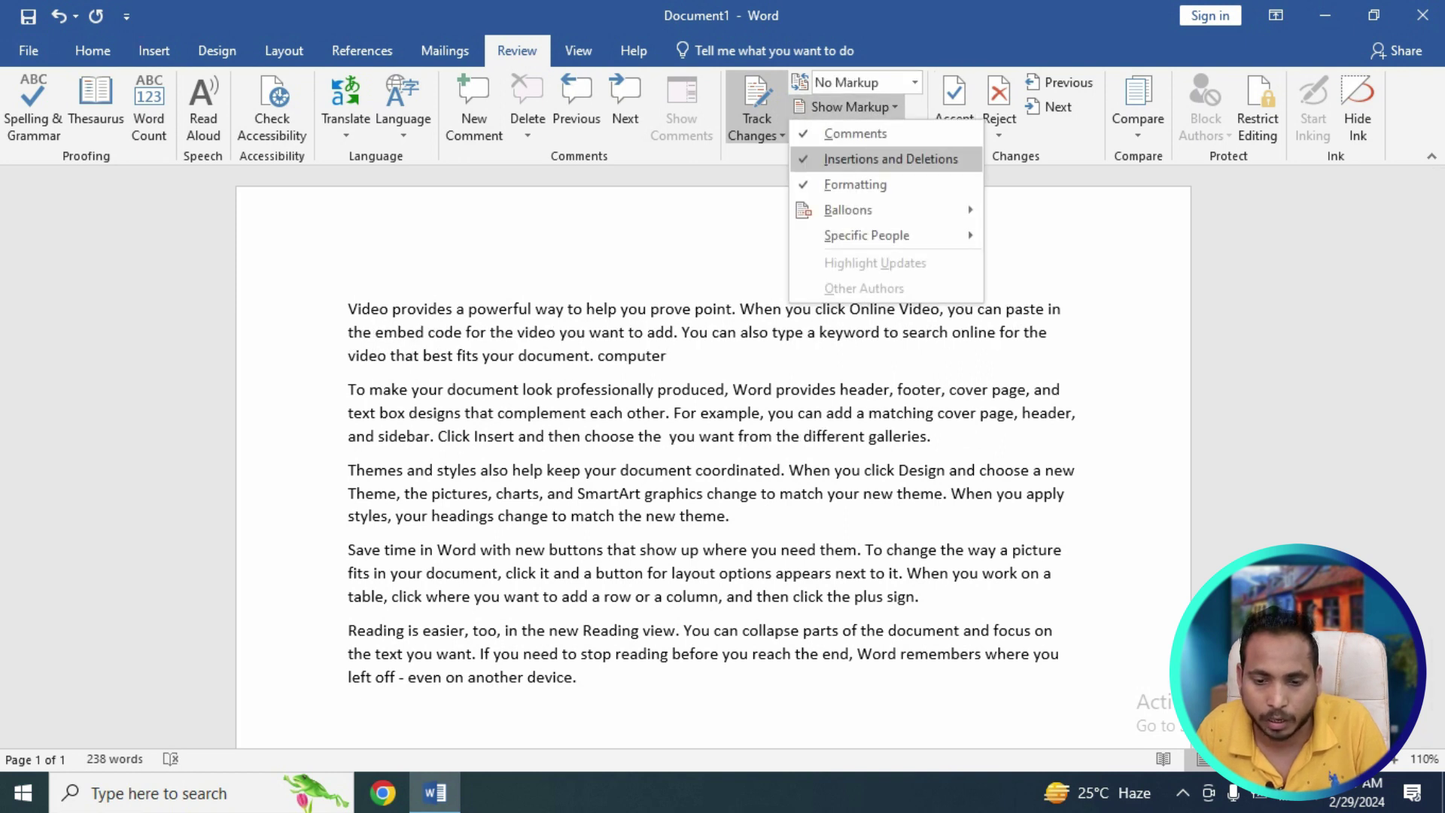
pyautogui.click(855, 133)
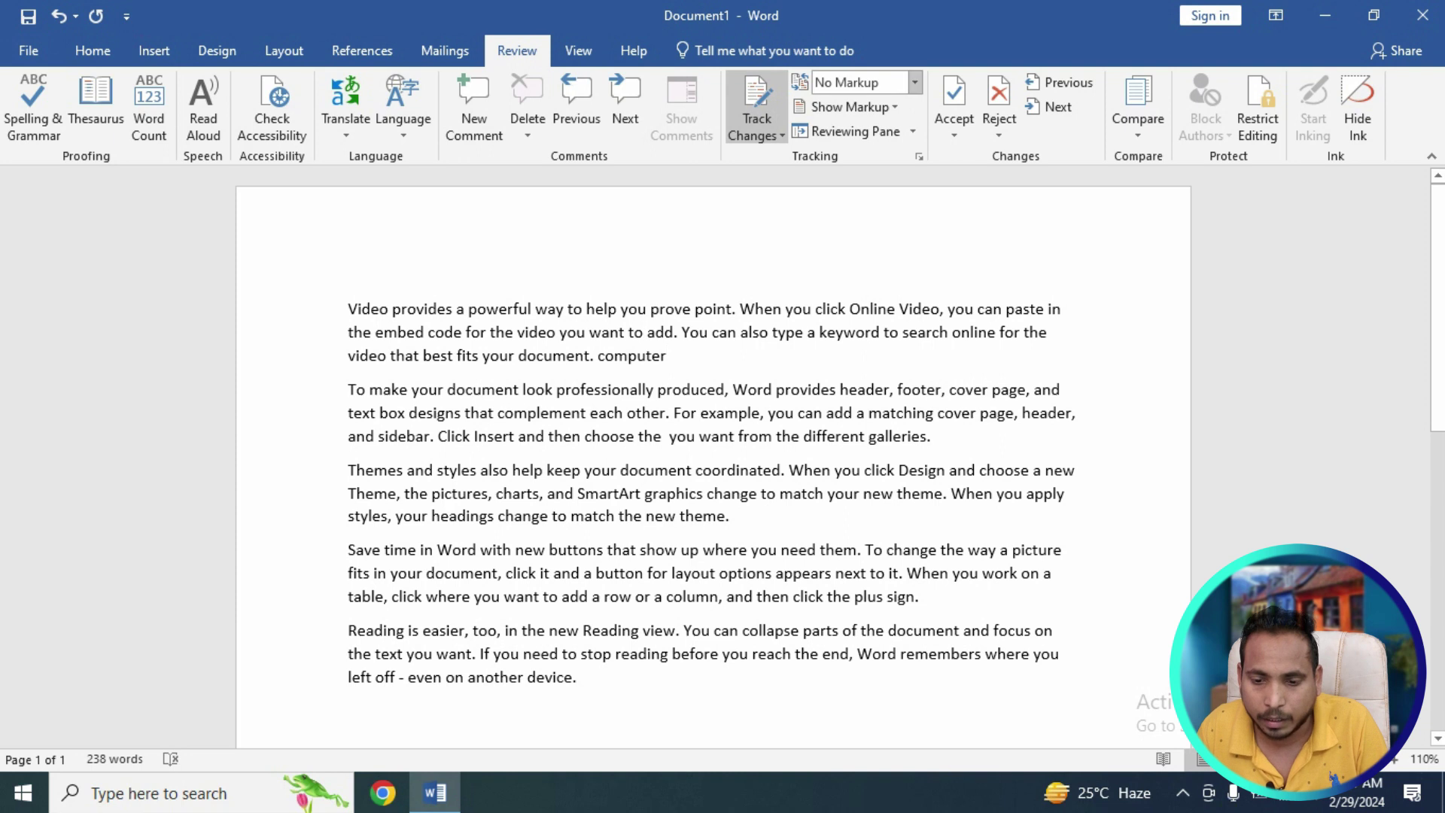
pyautogui.click(914, 82)
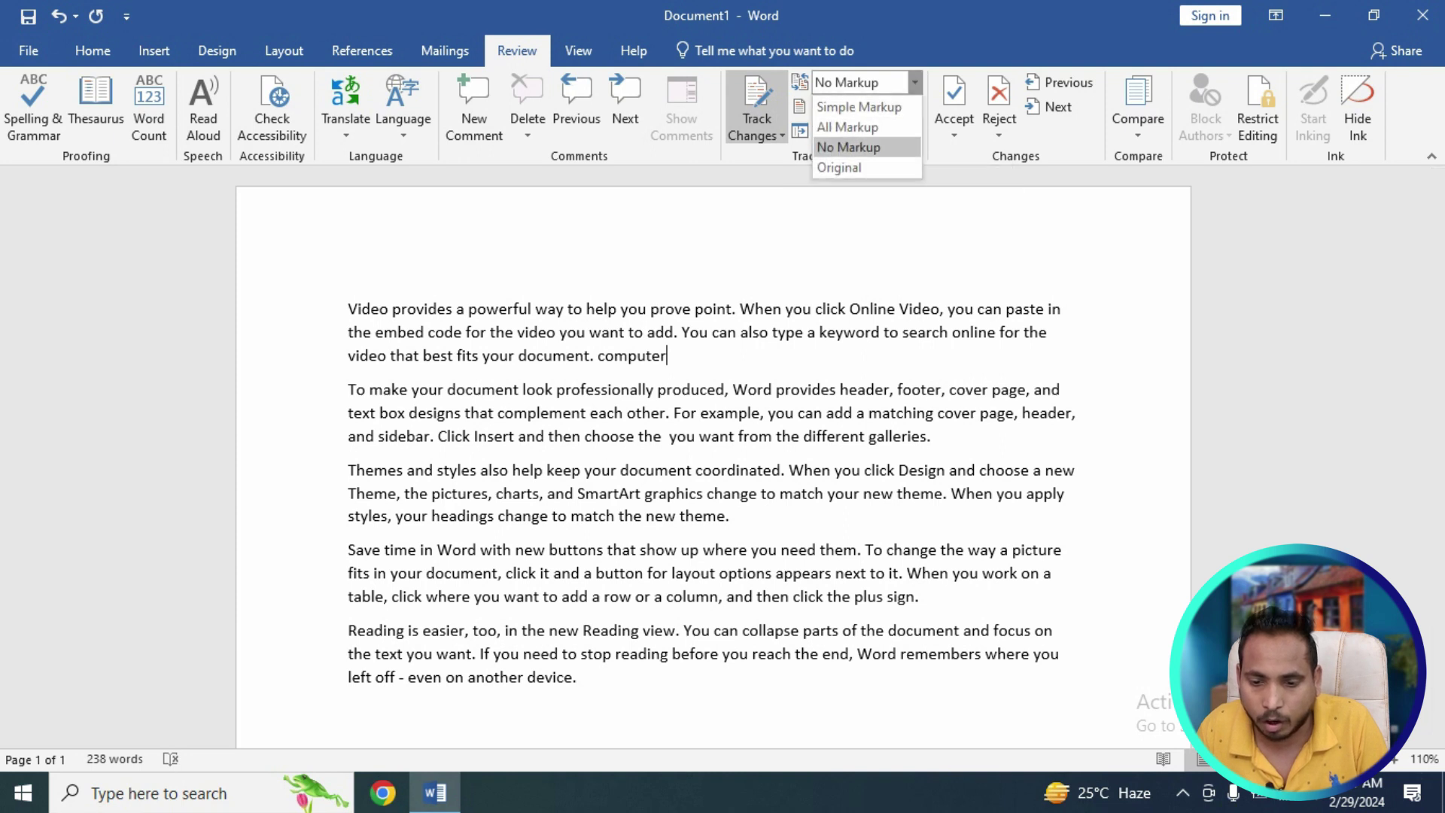
pyautogui.click(848, 126)
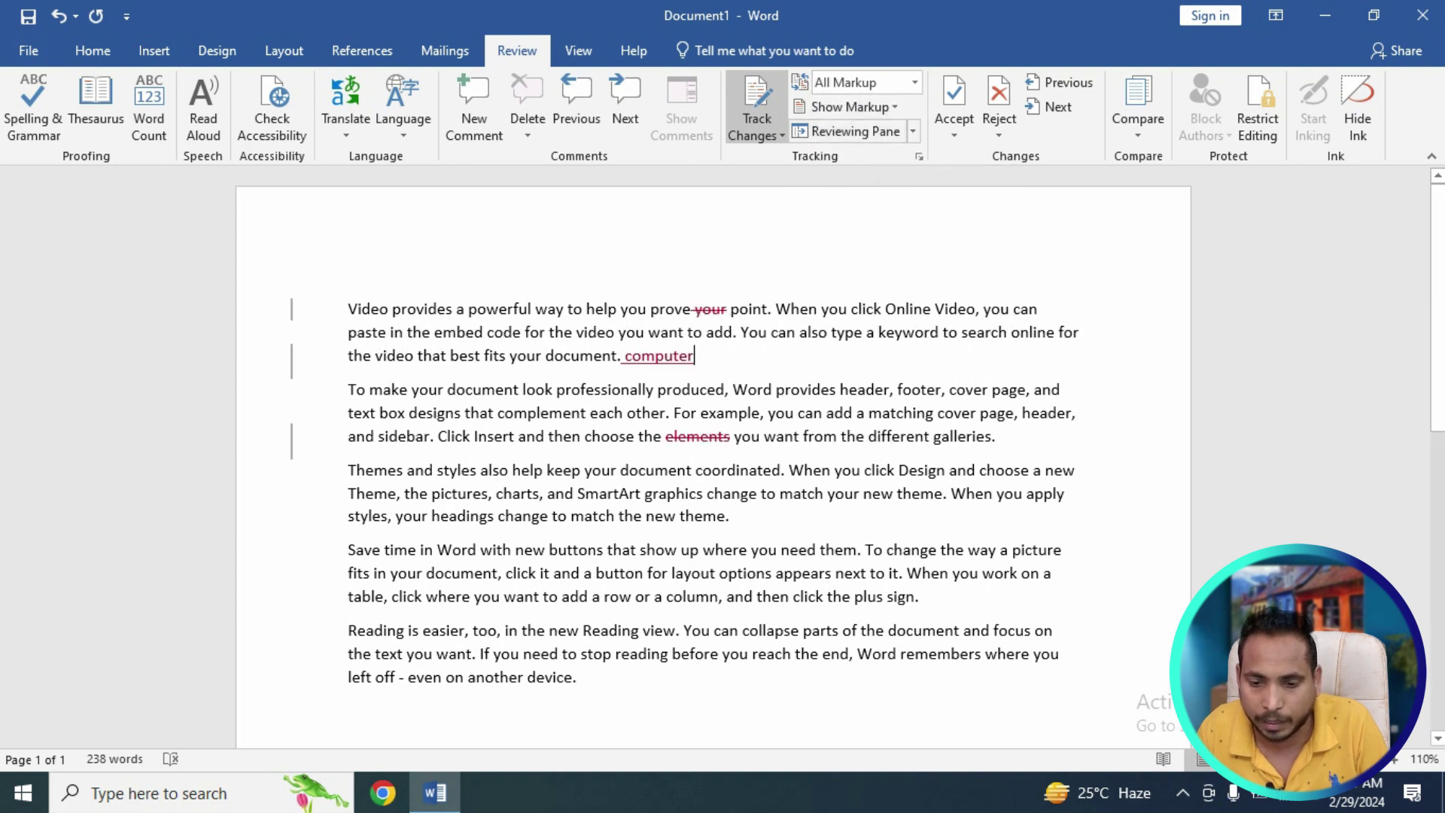
pyautogui.click(847, 106)
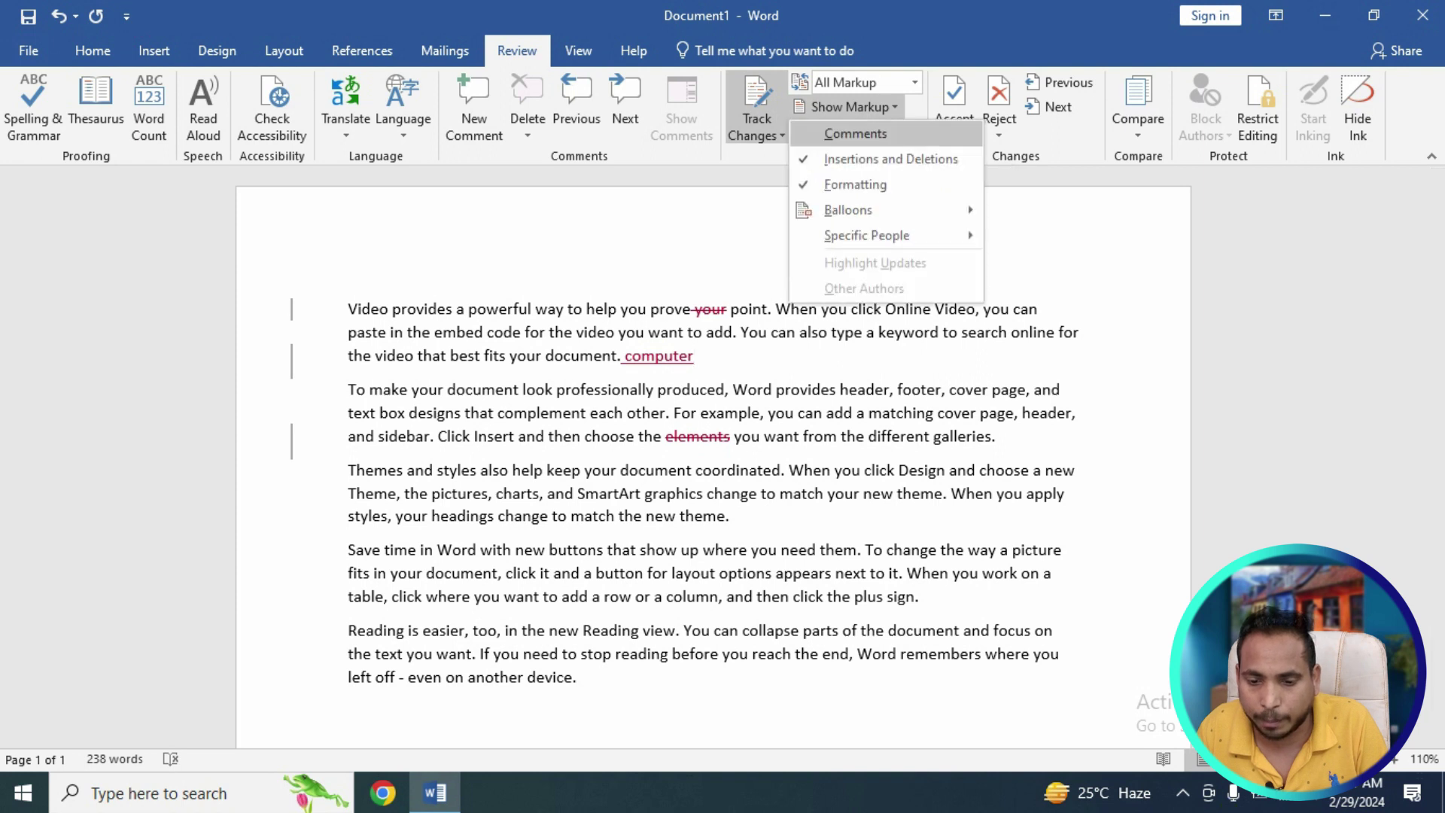
pyautogui.click(854, 133)
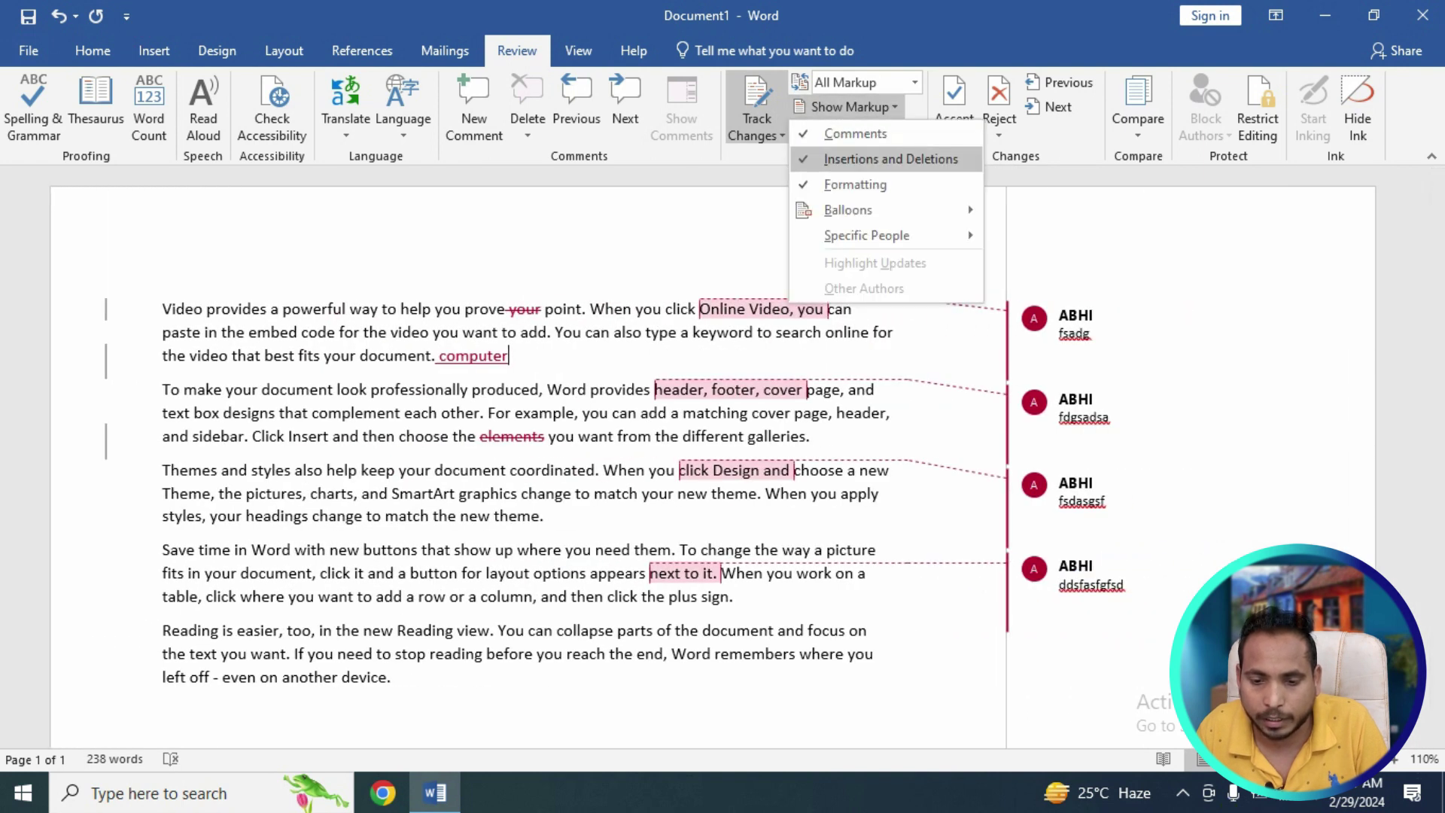
# Step: Toggle insertion/deletion markup off and back on, then open the Reviewing Pane listing 7 revisions
pyautogui.click(891, 159)
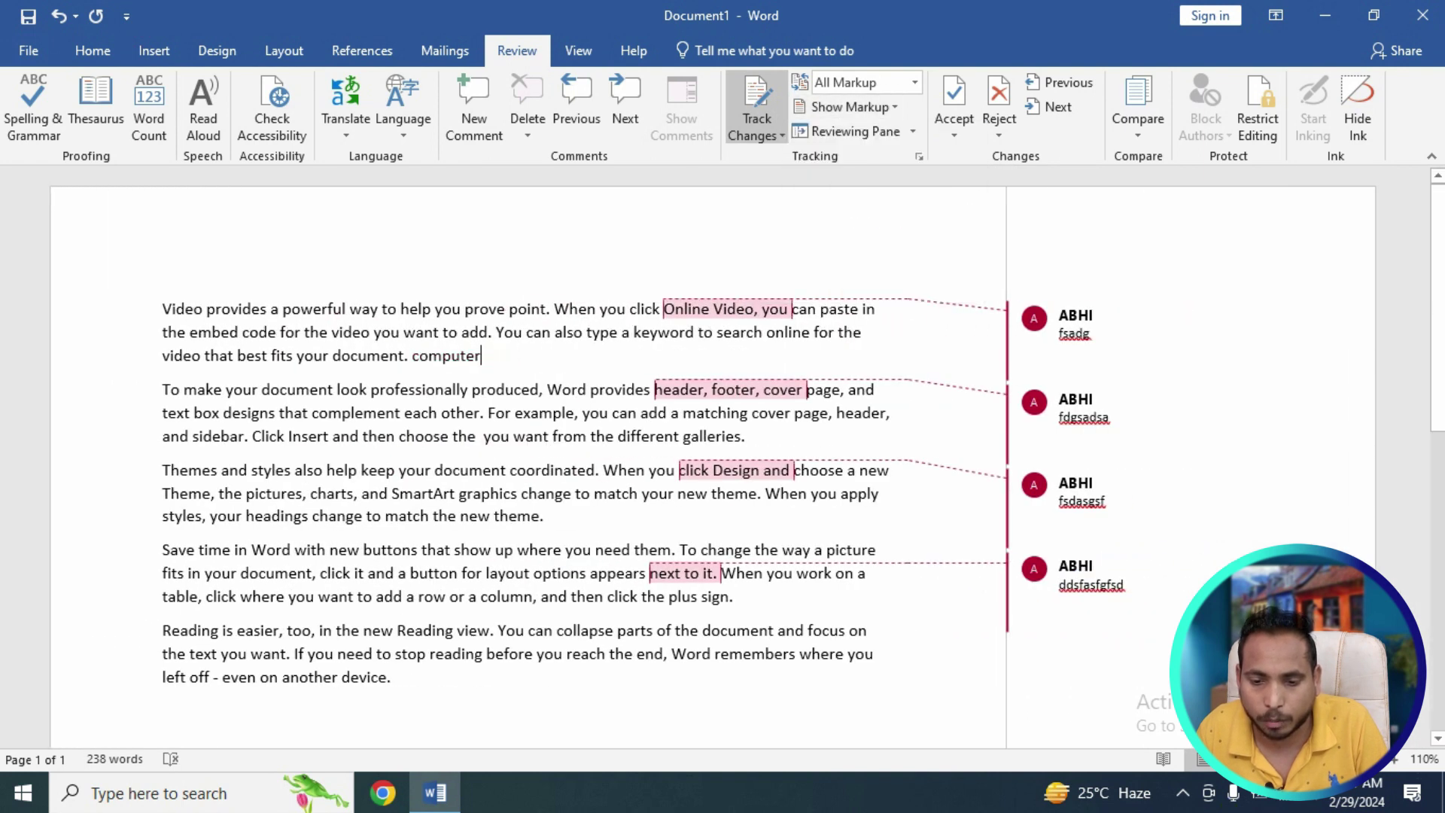
pyautogui.click(849, 107)
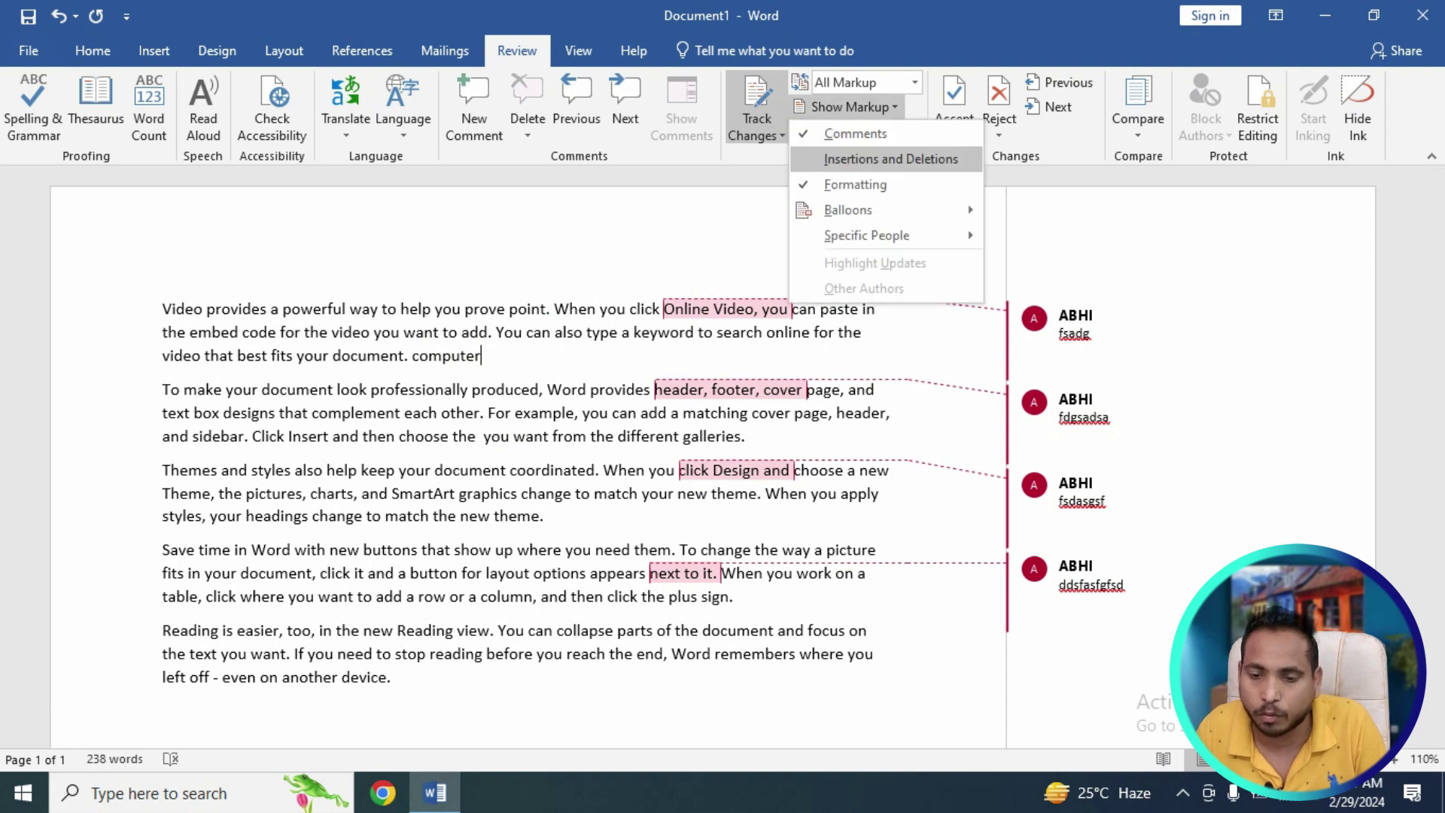
pyautogui.click(891, 158)
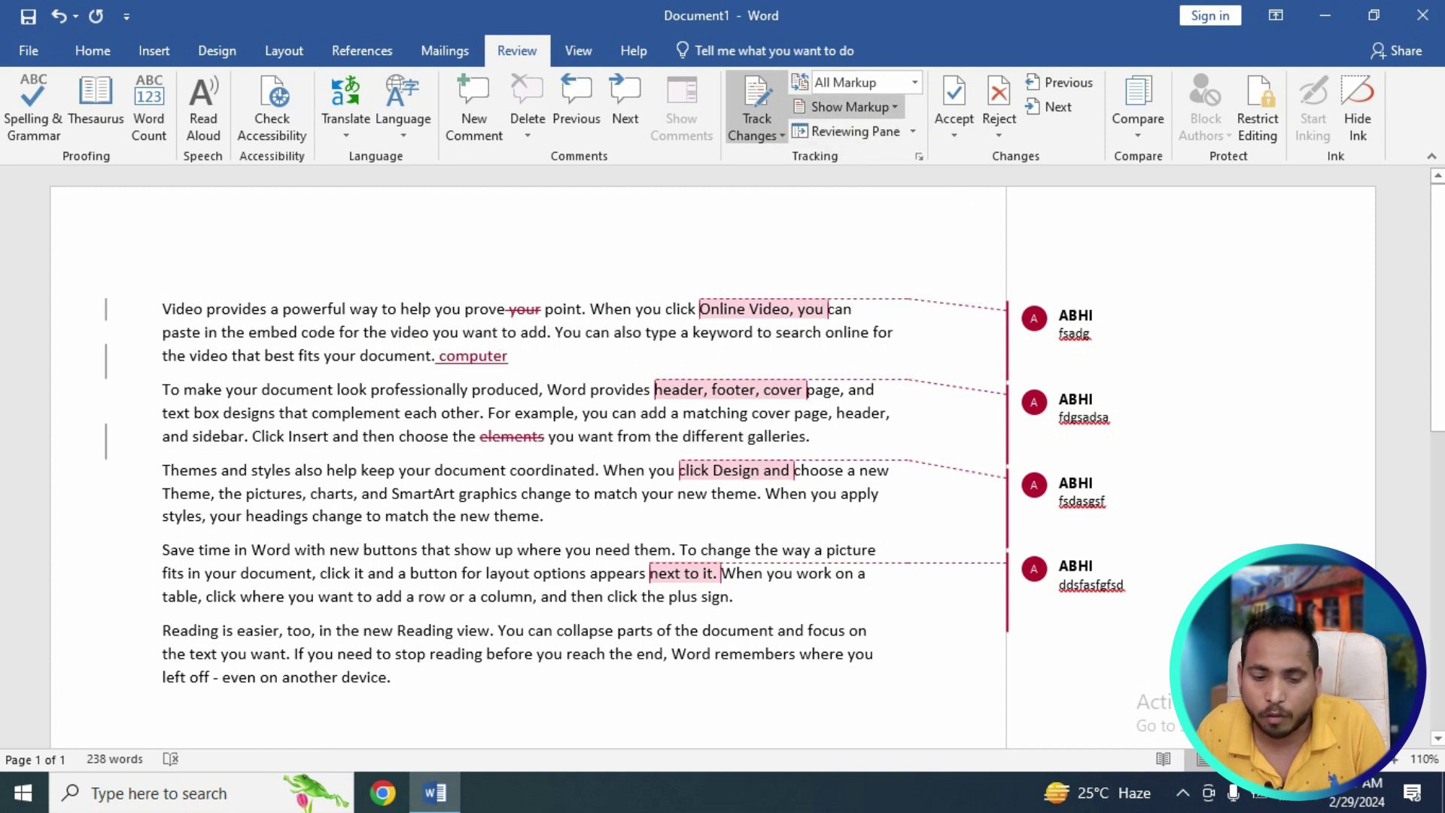
pyautogui.click(849, 107)
pyautogui.click(854, 183)
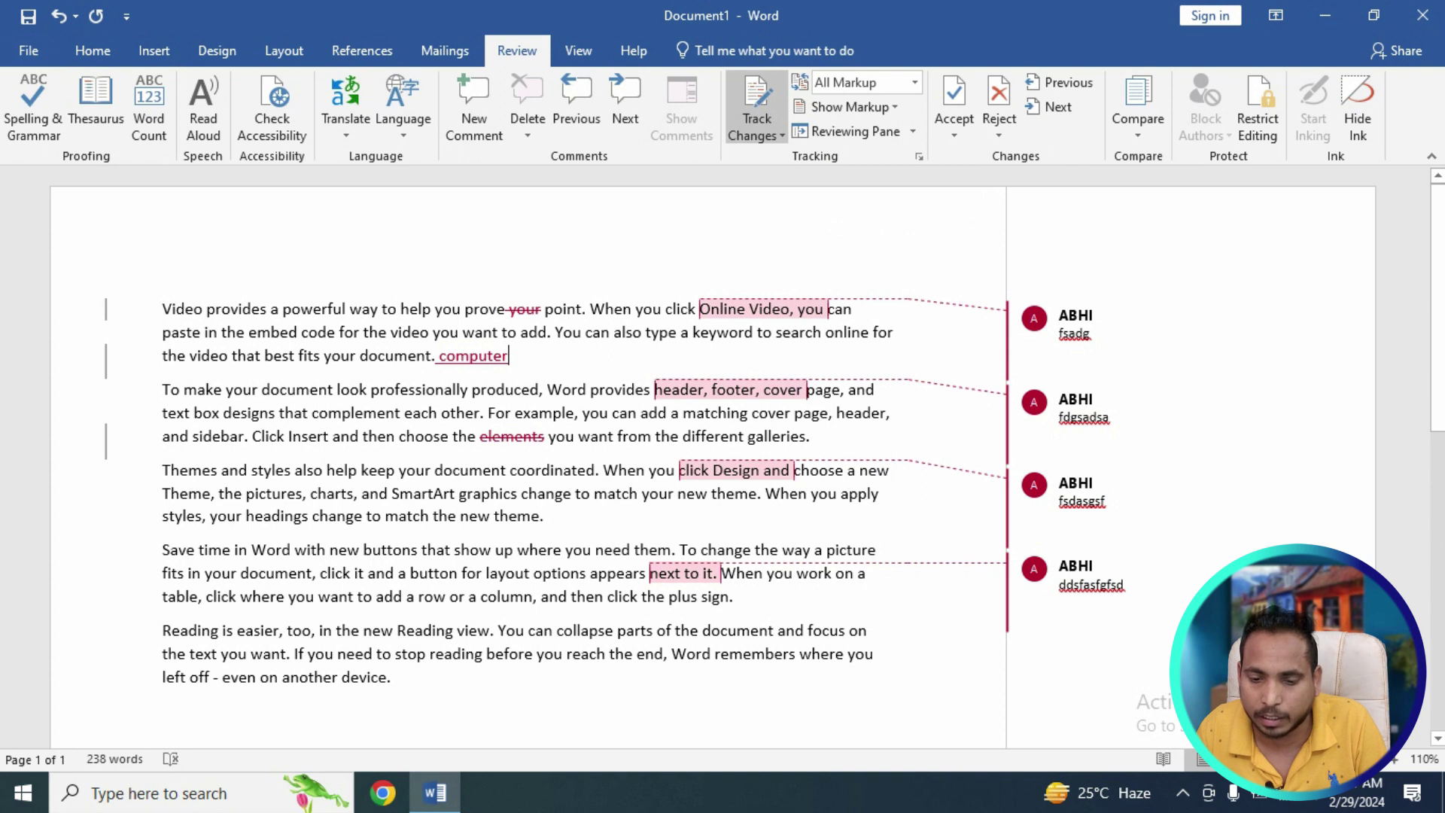
pyautogui.click(849, 107)
pyautogui.click(854, 183)
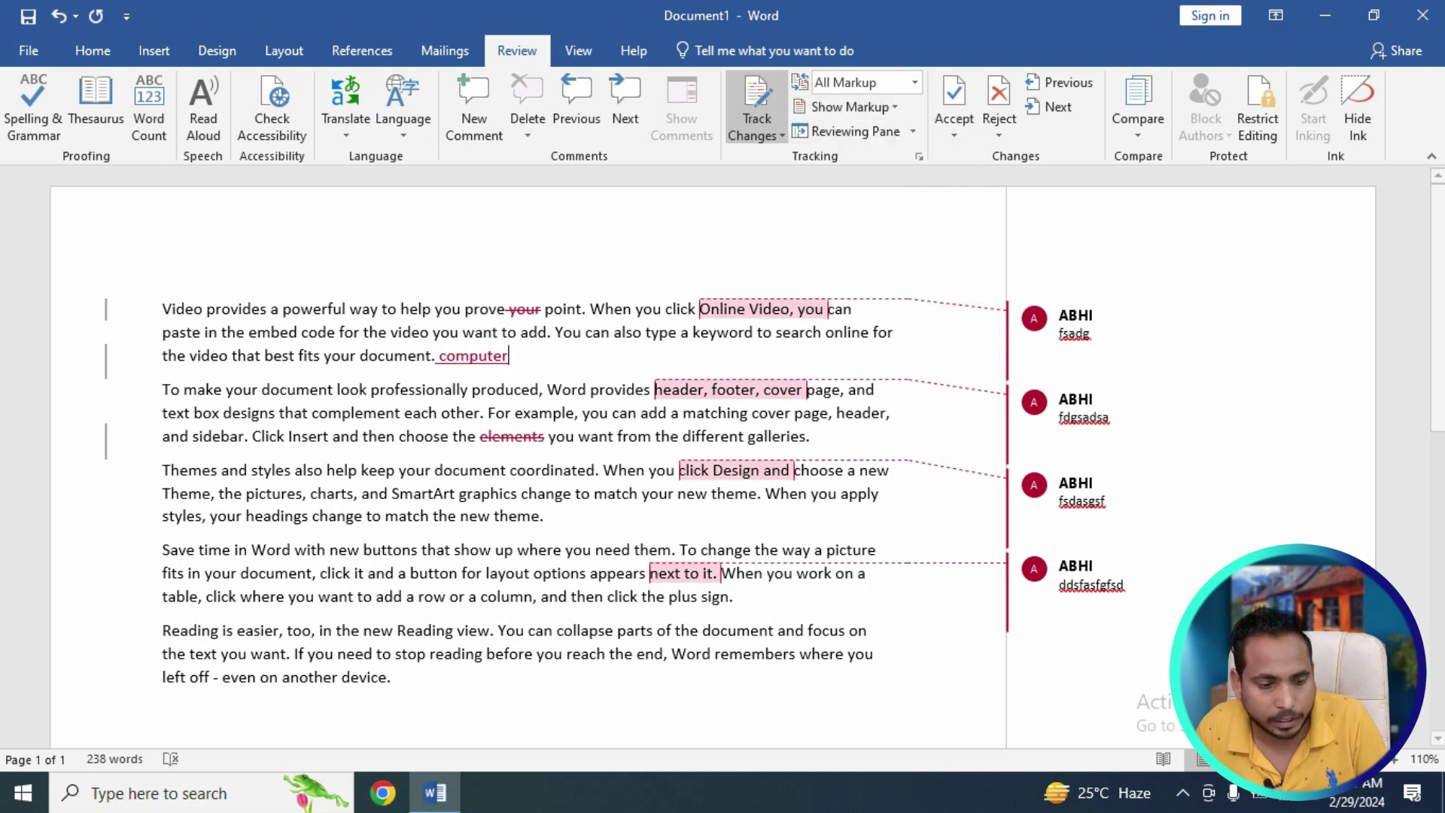
pyautogui.click(850, 131)
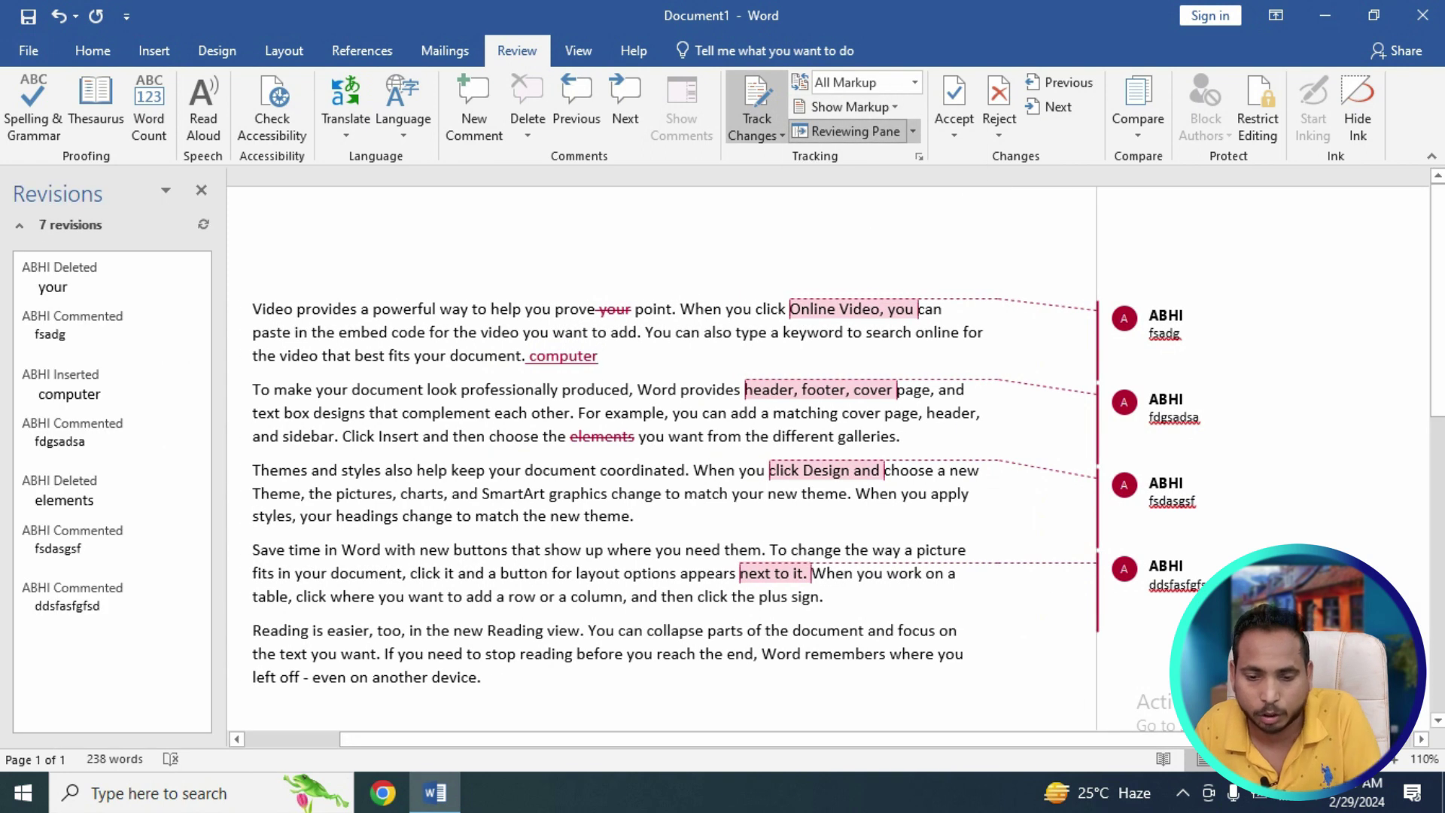
# Step: Close the Revisions pane and select the comment on 'header, footer, cover'
pyautogui.click(850, 131)
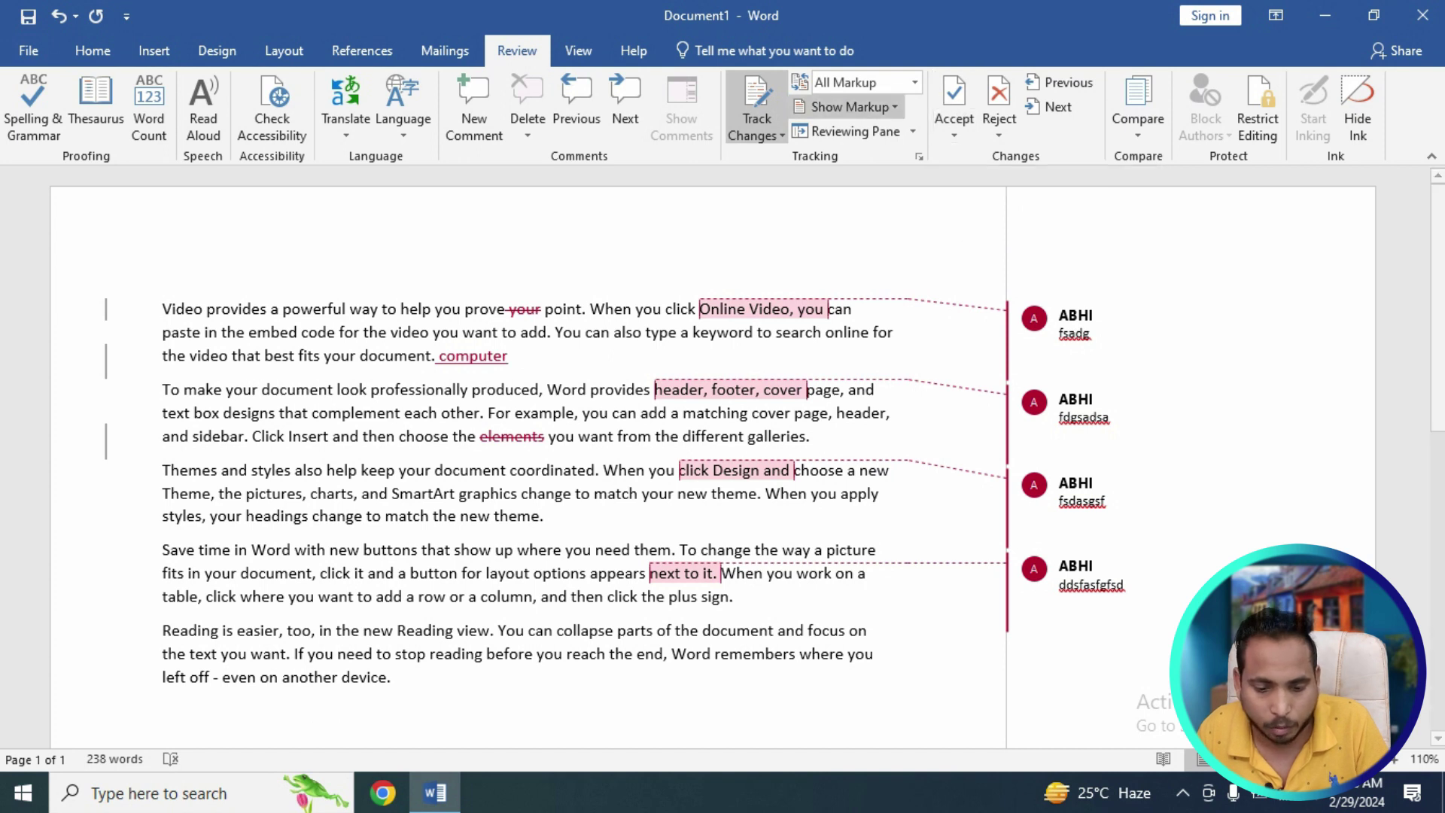
pyautogui.click(728, 389)
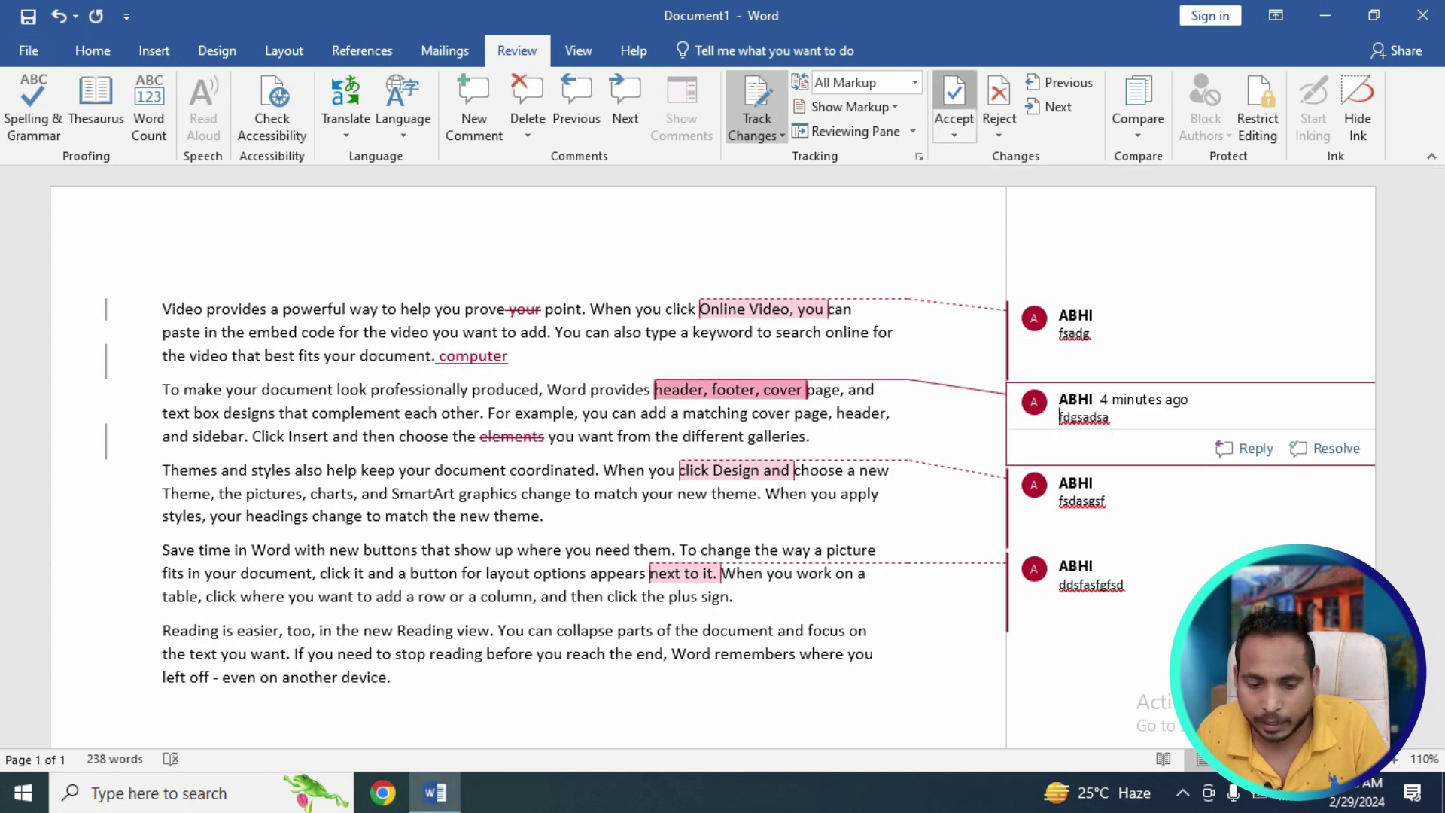
# Step: Reject the tracked deletion of 'elements', then step back through changes to the 'computer' insertion
pyautogui.click(953, 102)
pyautogui.click(999, 94)
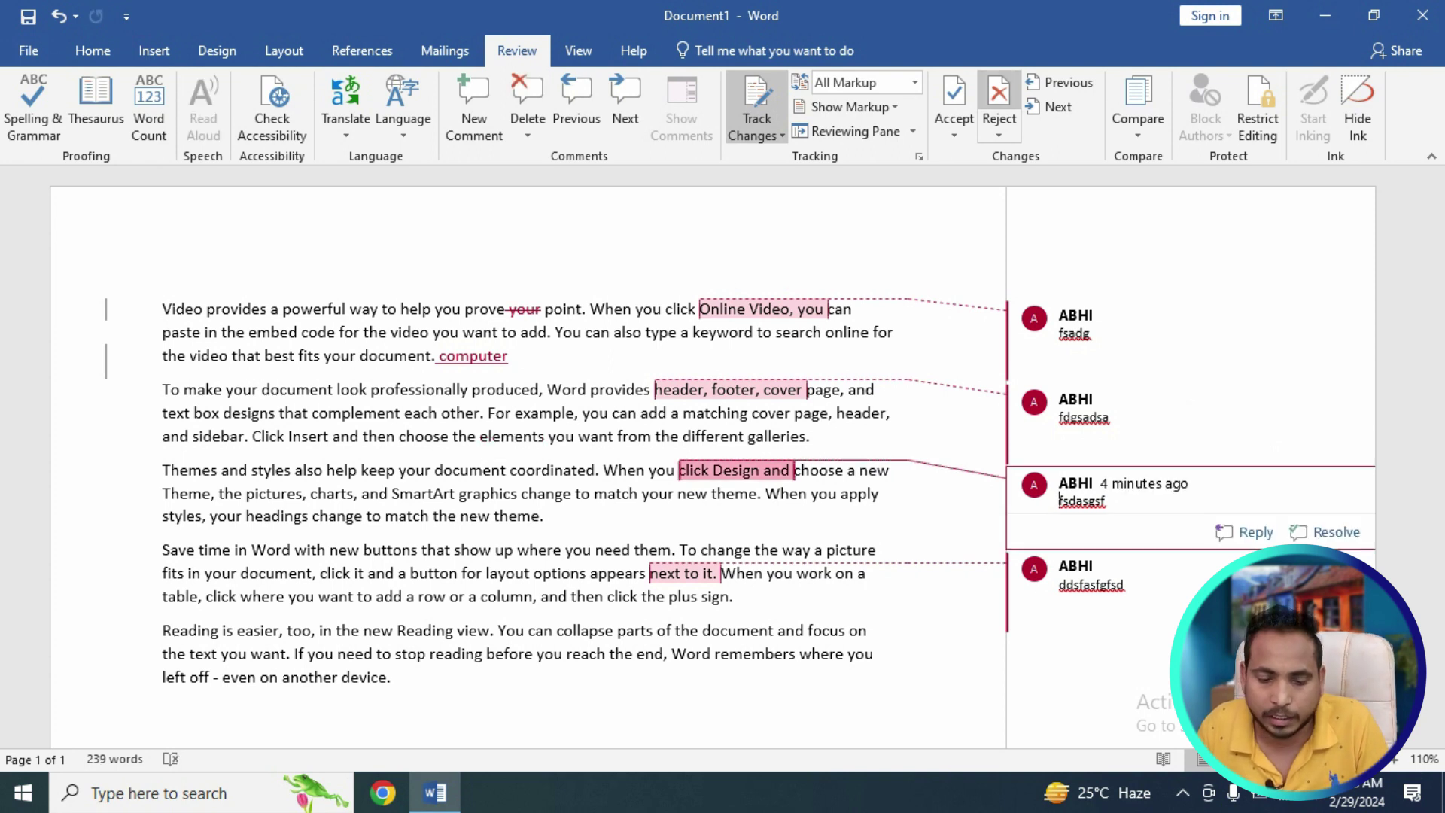
pyautogui.click(1054, 106)
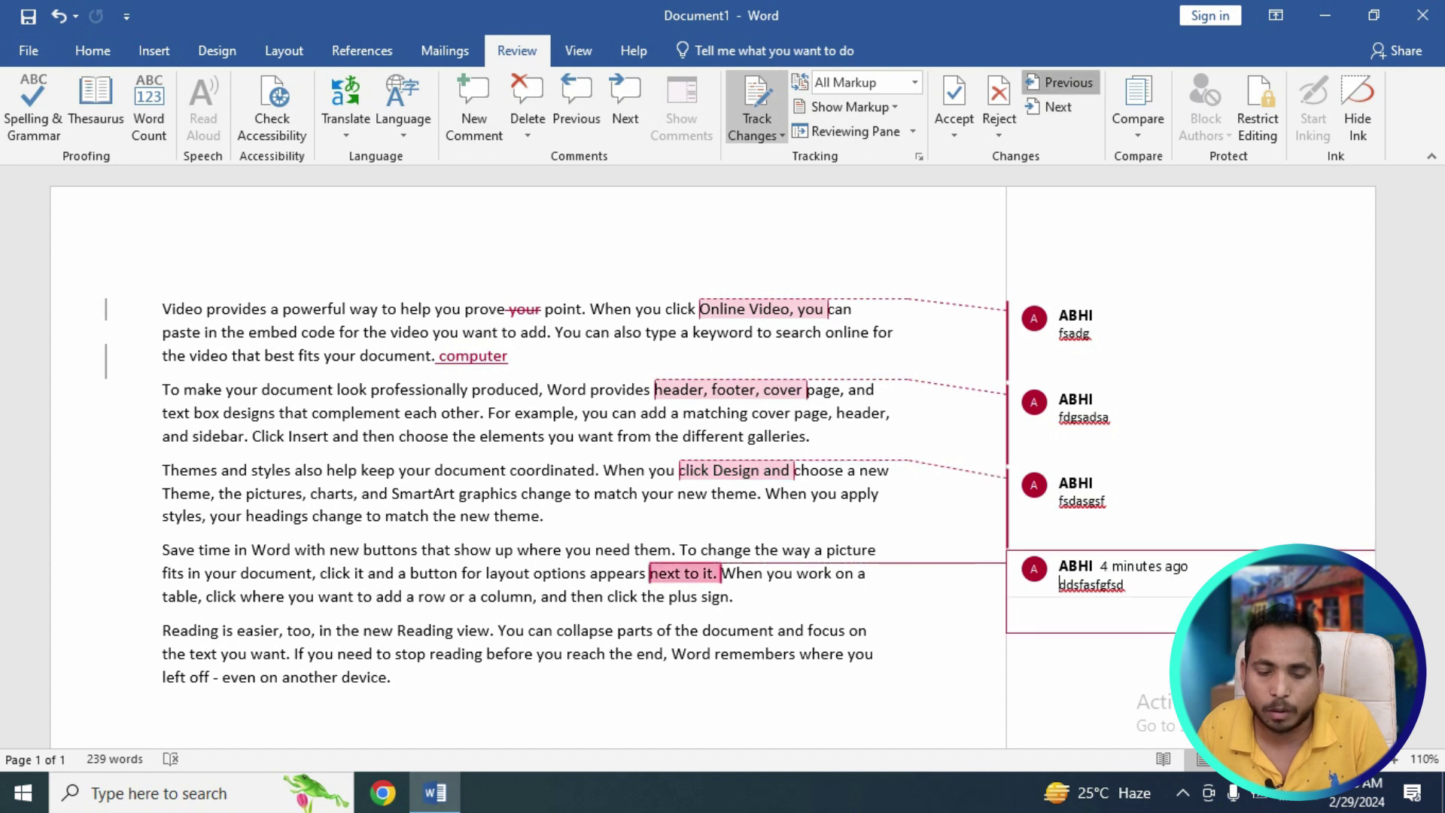
pyautogui.click(1061, 82)
pyautogui.click(1062, 82)
pyautogui.click(1061, 82)
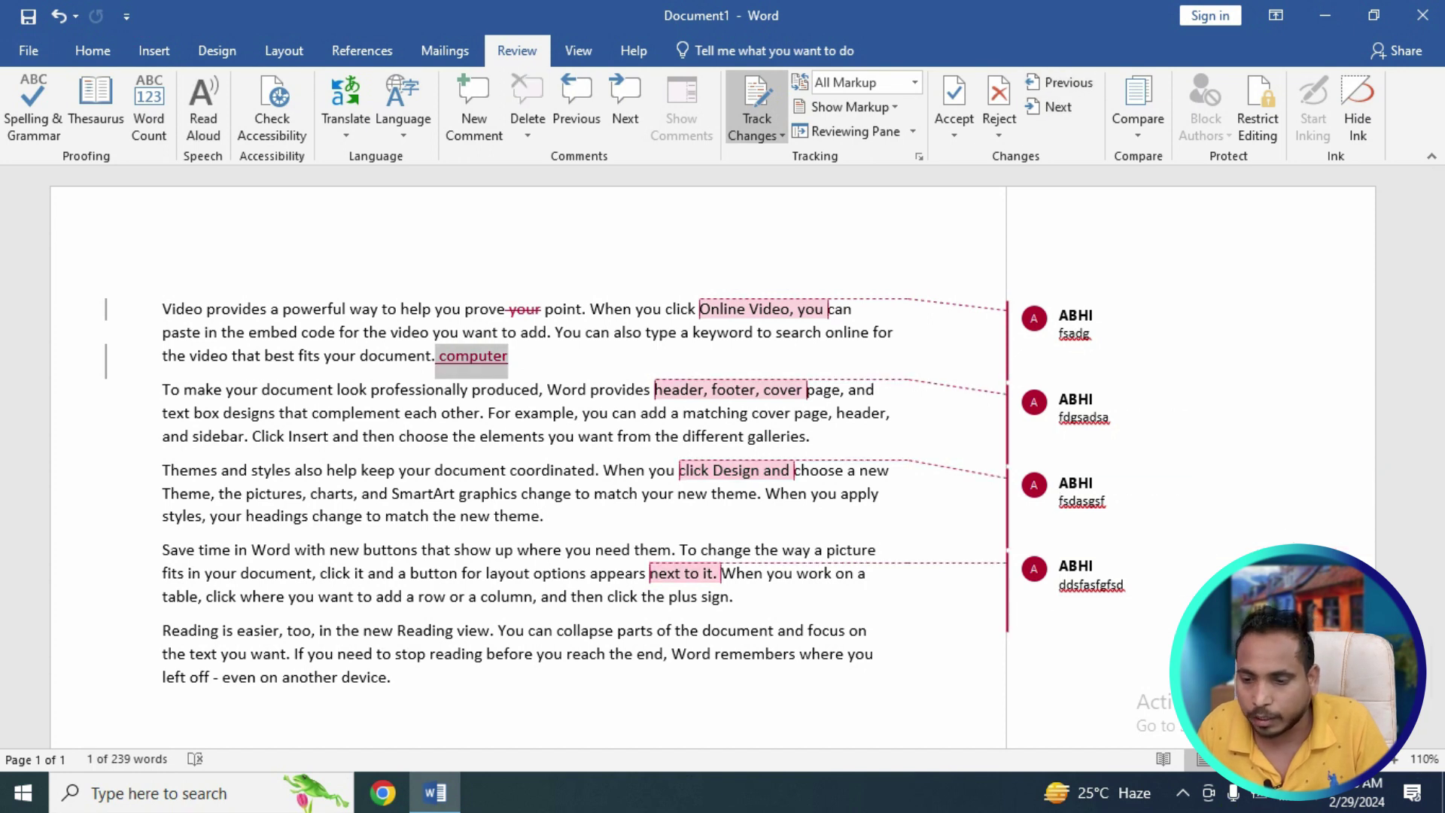
pyautogui.click(509, 355)
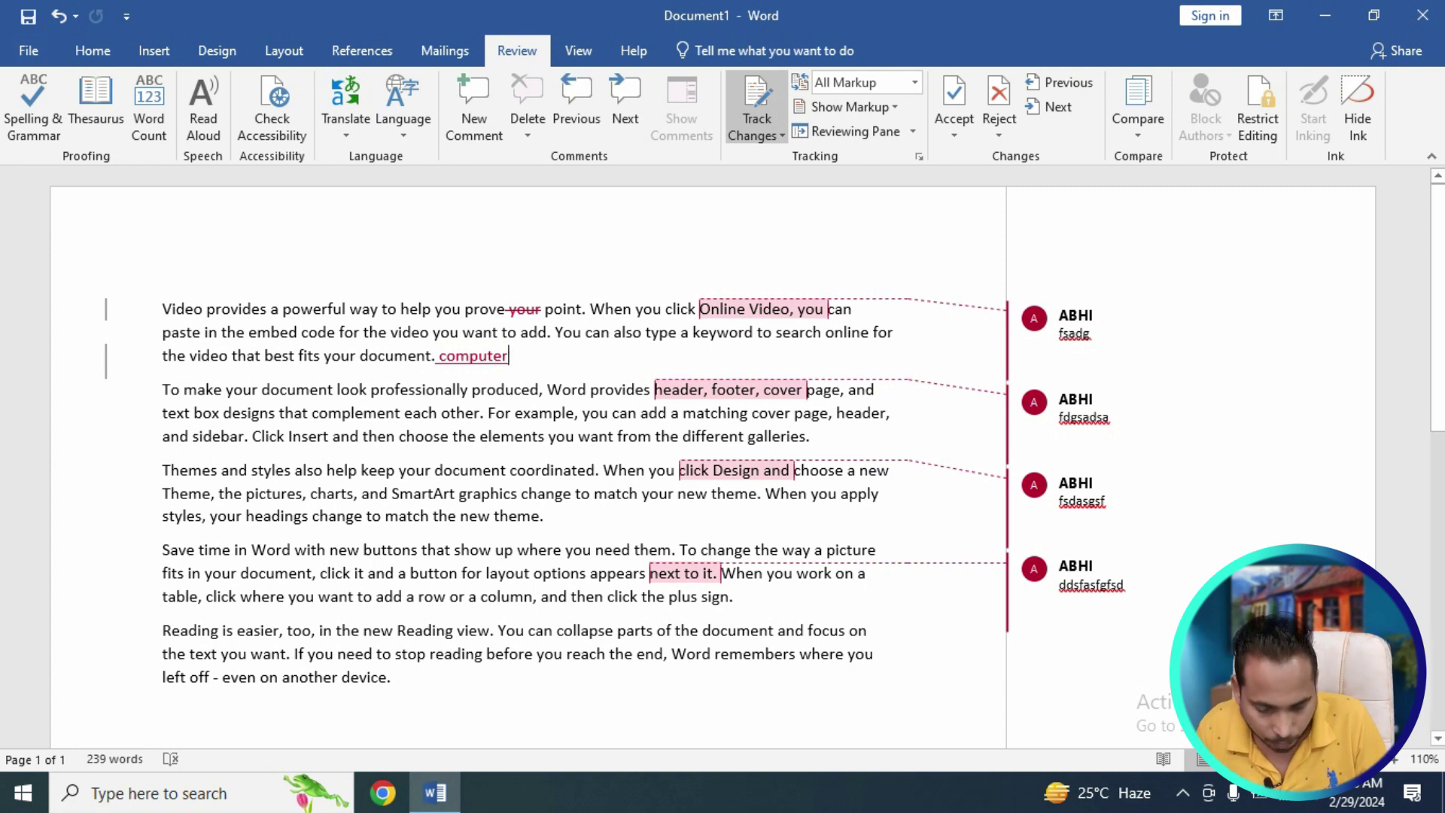
# Step: Delete all the text, close an extra new document, and maximize the blank Document1 window
pyautogui.hotkey('ctrl', 'a')
pyautogui.press('Delete')
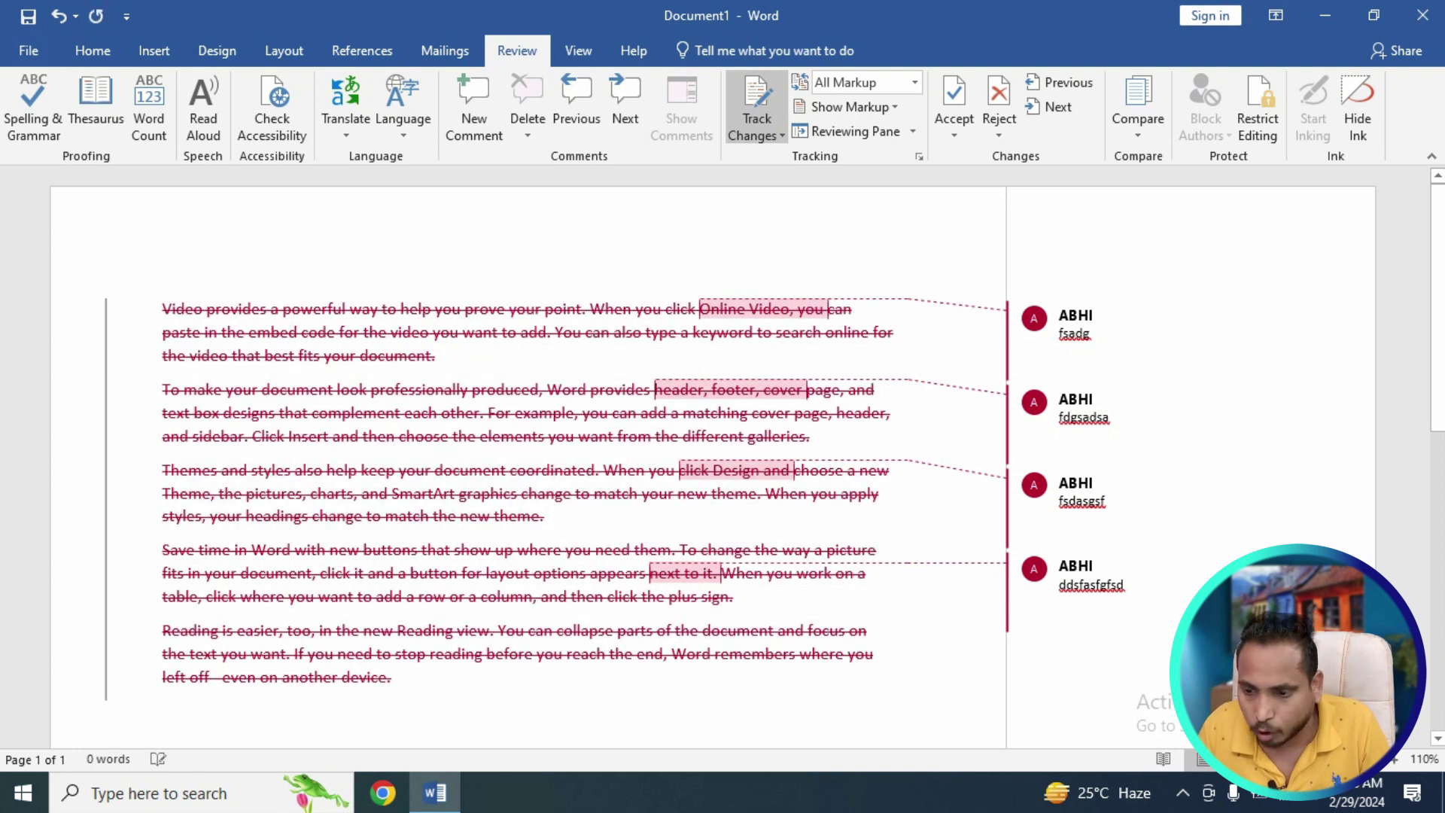
pyautogui.hotkey('ctrl', 'n')
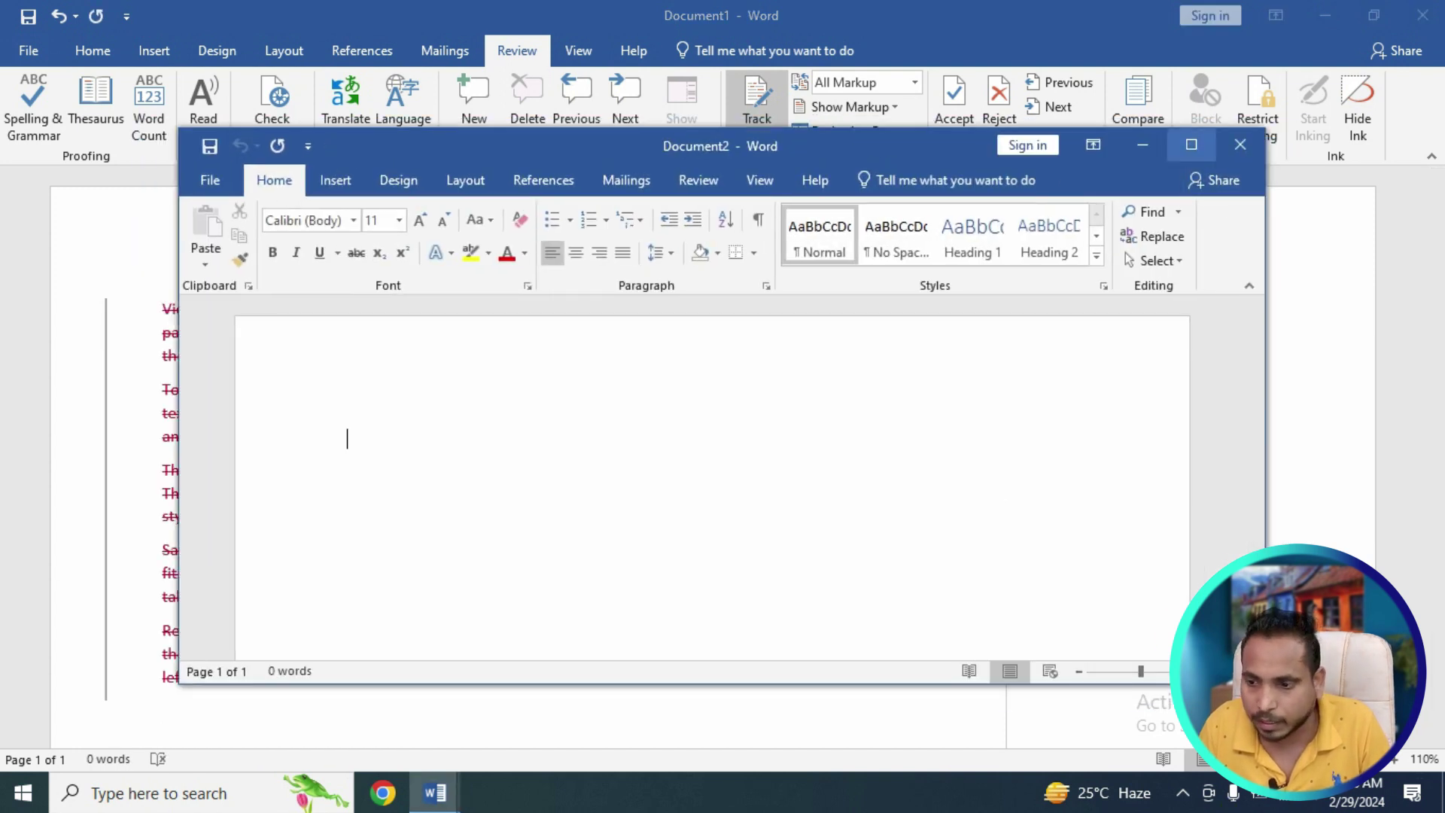
pyautogui.click(1191, 143)
pyautogui.click(1423, 15)
pyautogui.hotkey('alt', 'space')
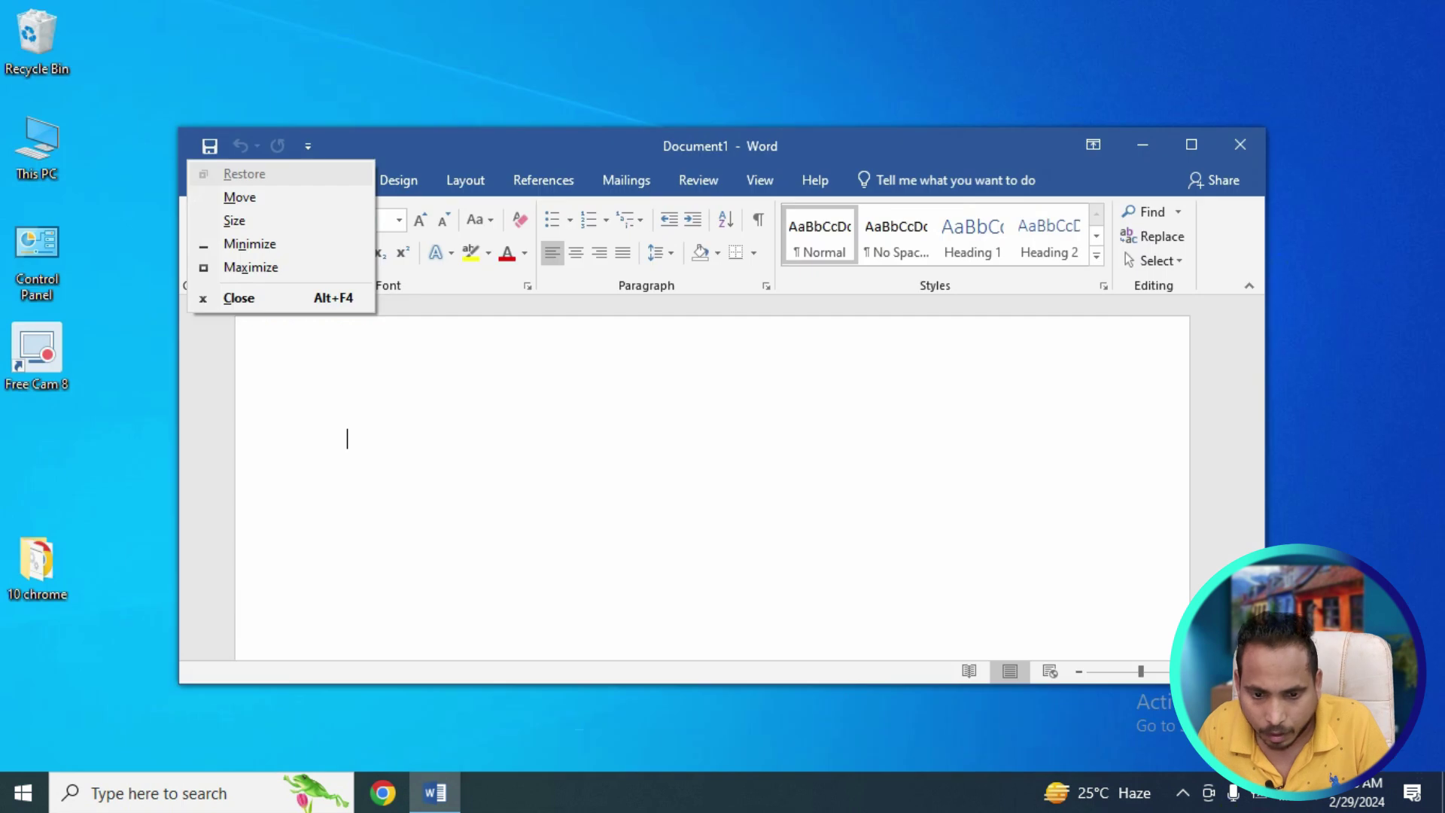
pyautogui.press('x')
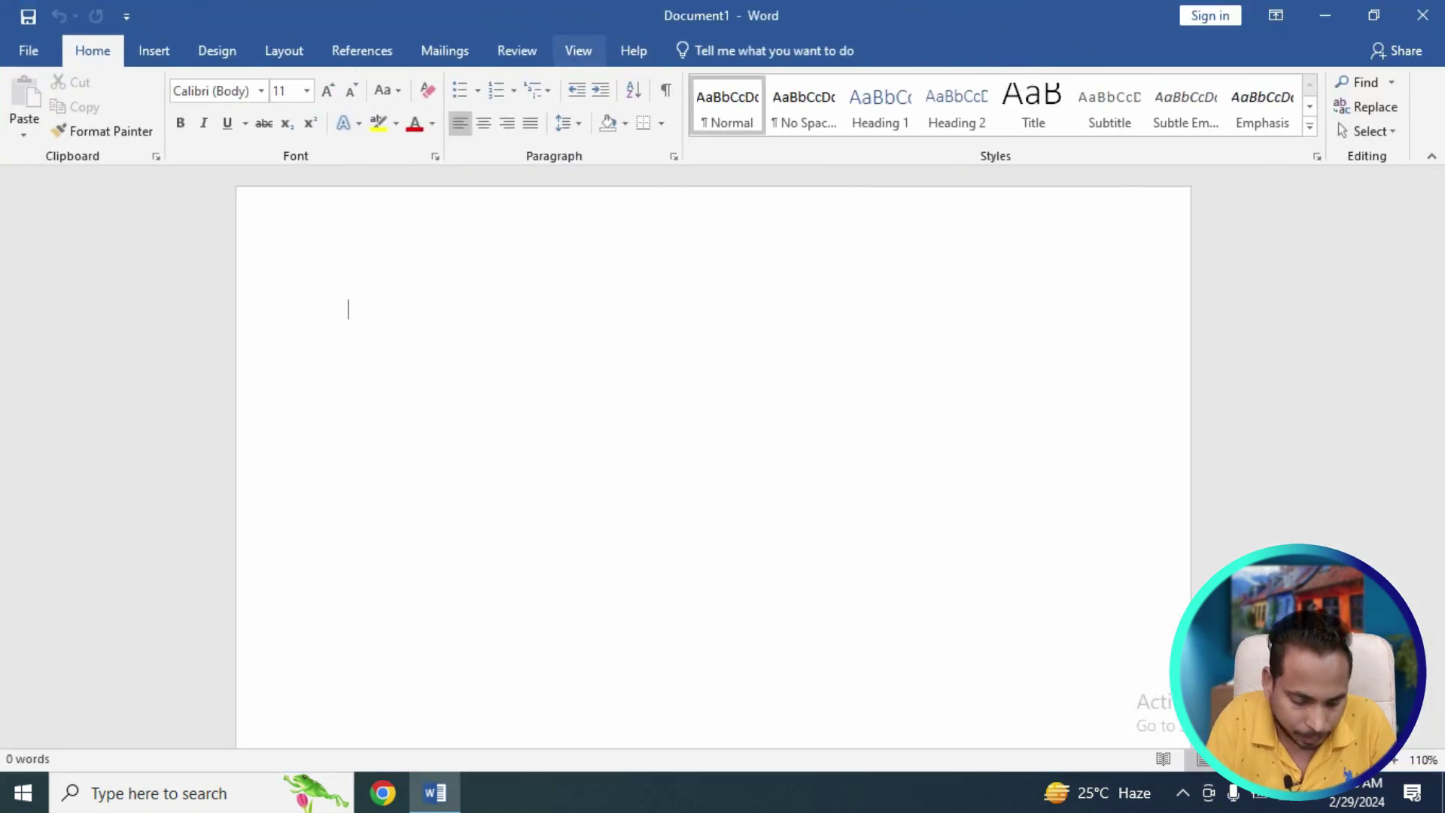
# Step: Generate =rand() text, keep only the first paragraph, and enlarge its font
pyautogui.write('=rand()')
pyautogui.press('Return')
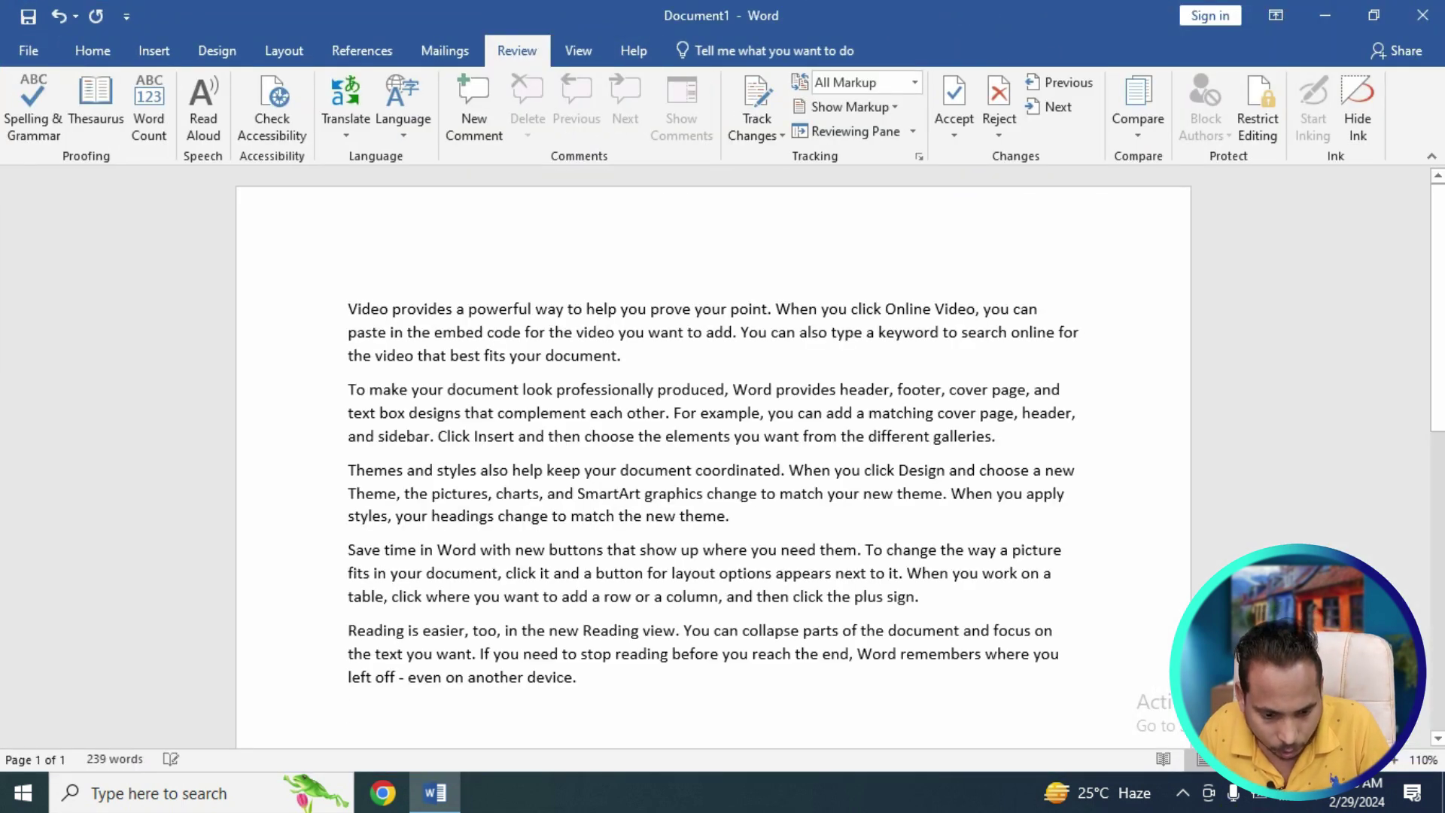
pyautogui.moveTo(348, 389); pyautogui.dragTo(595, 712)
pyautogui.press('Delete')
pyautogui.hotkey('ctrl', 'a')
pyautogui.hotkey('ctrl', 'shift', '.')
pyautogui.hotkey('ctrl', 'shift', '.')
pyautogui.hotkey('ctrl', 'shift', '.')
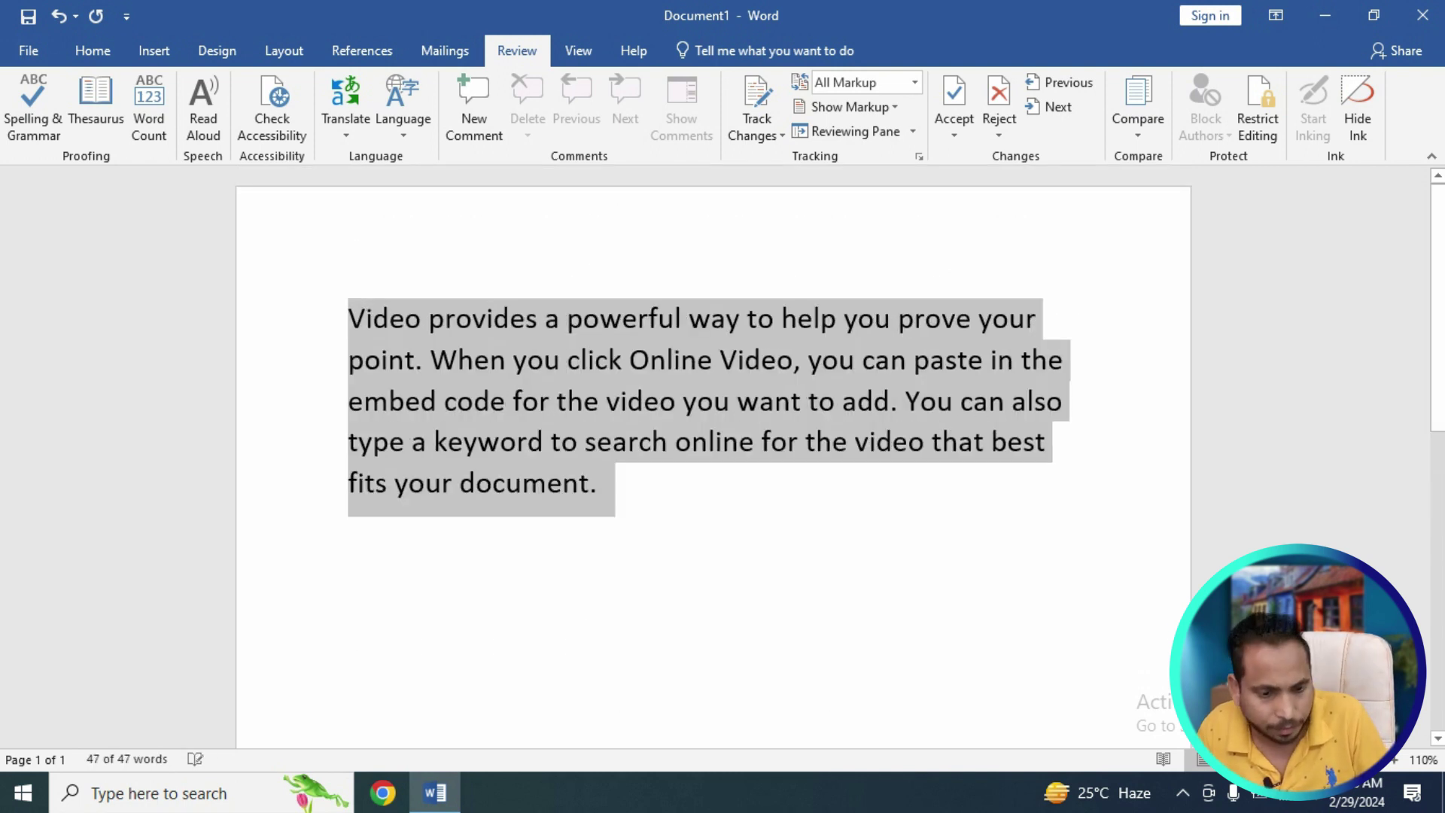
# Step: Save the document as doc1 on the Desktop
pyautogui.press('F12')
pyautogui.click(85, 292)
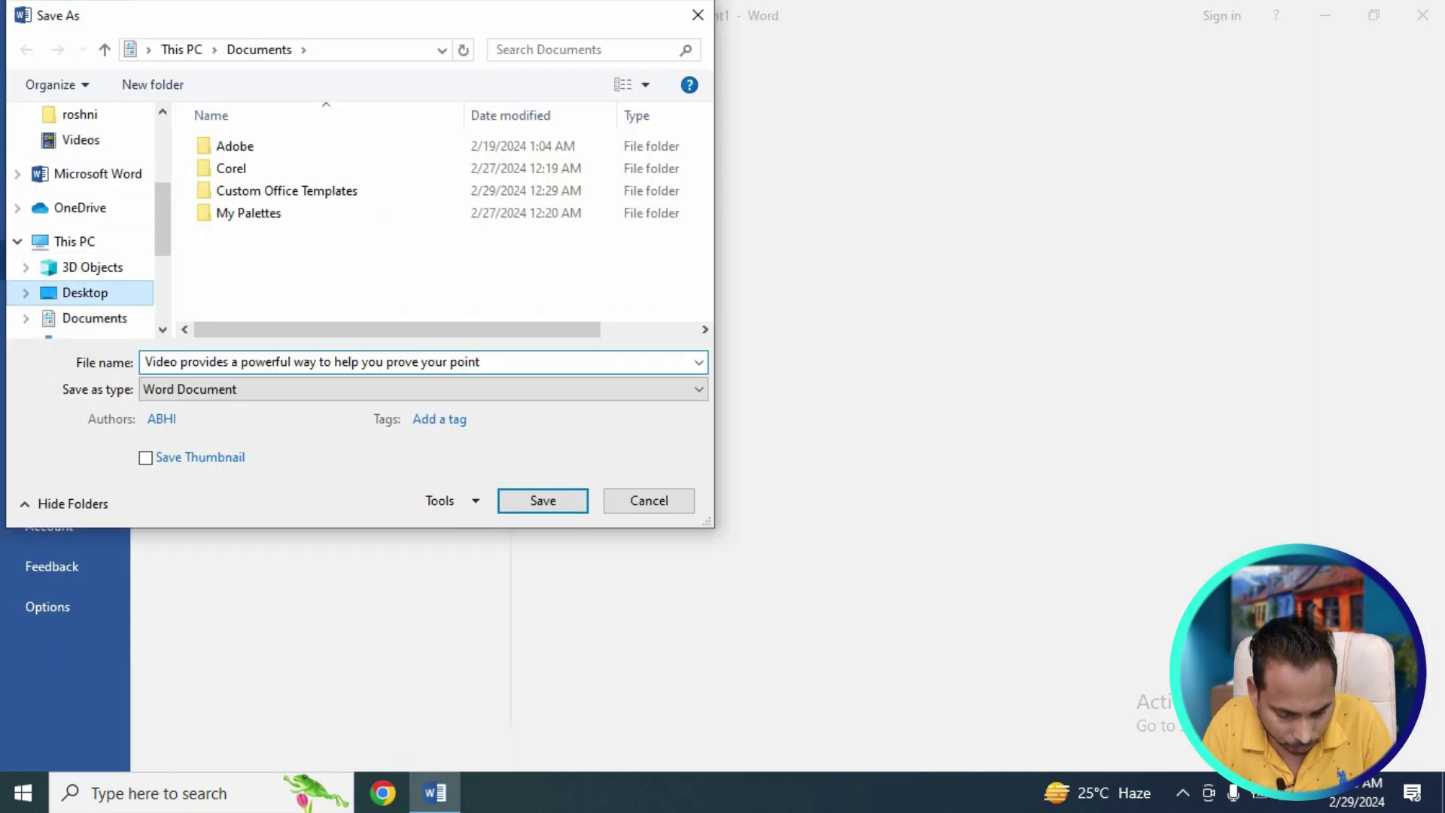
pyautogui.write('doc1')
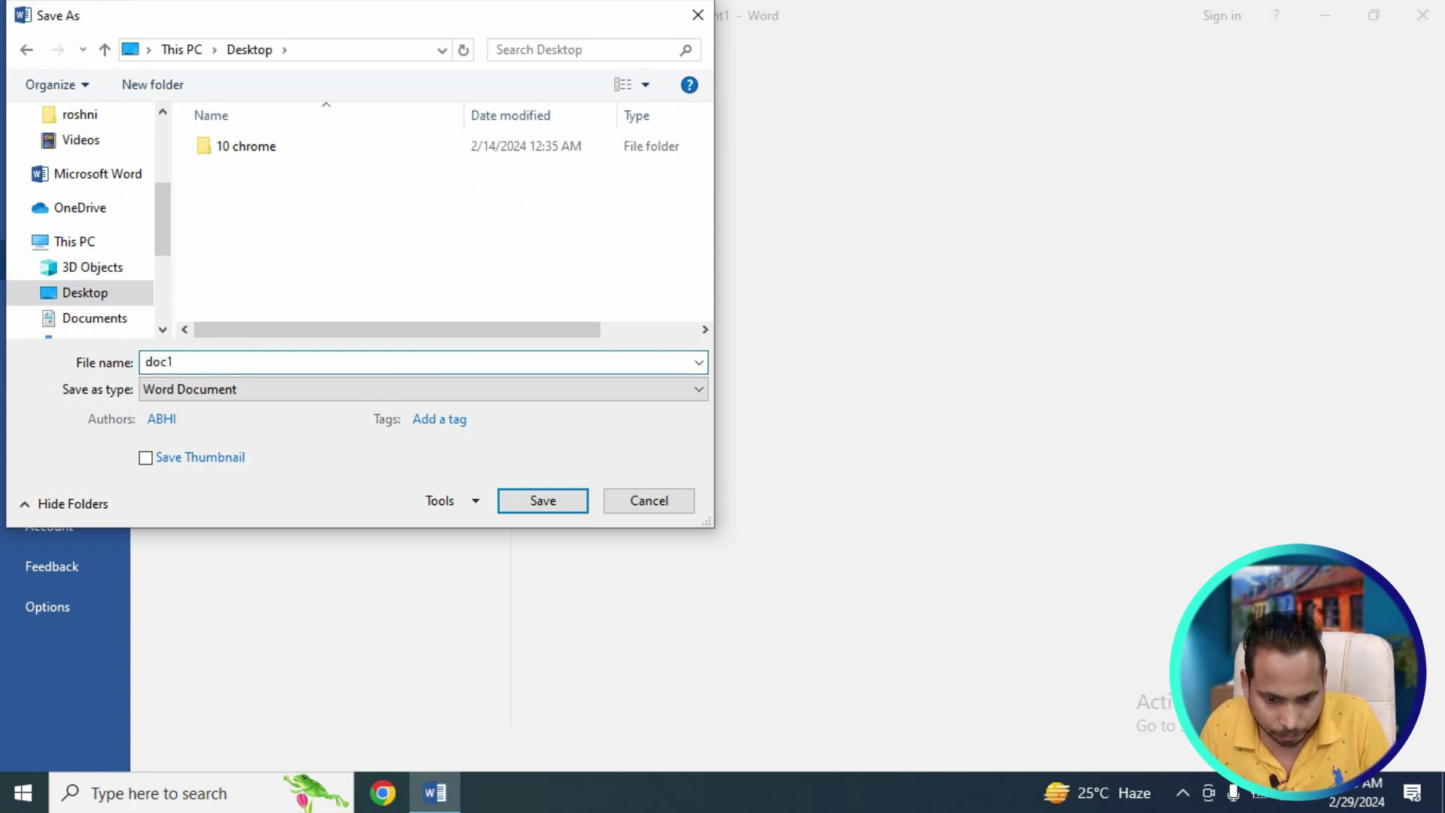
pyautogui.press('Return')
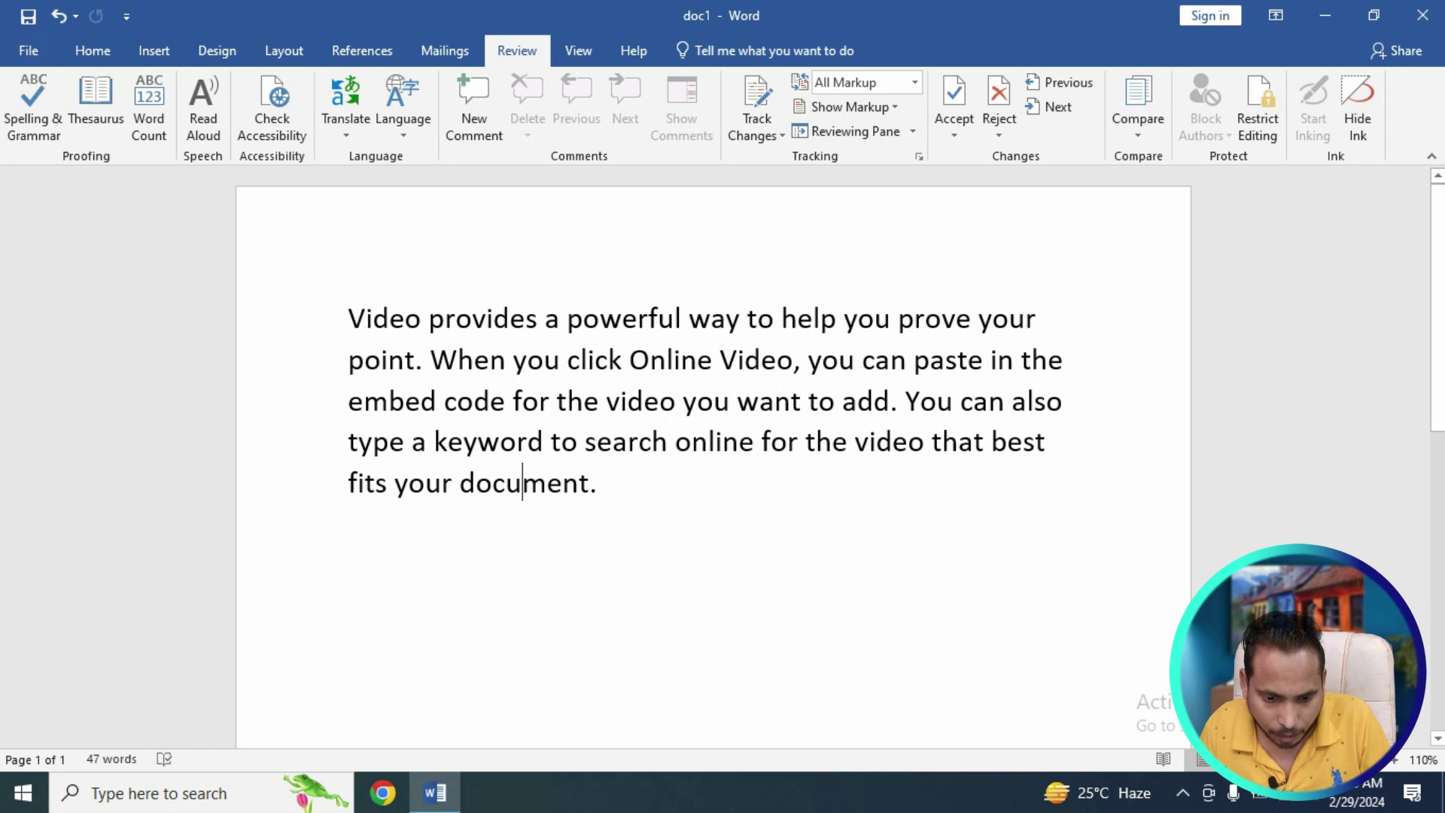
# Step: Create a new =rand() sample-text document, delete its first paragraph, and save it as doc2
pyautogui.hotkey('ctrl', 'n')
pyautogui.write('=rand()')
pyautogui.press('Return')
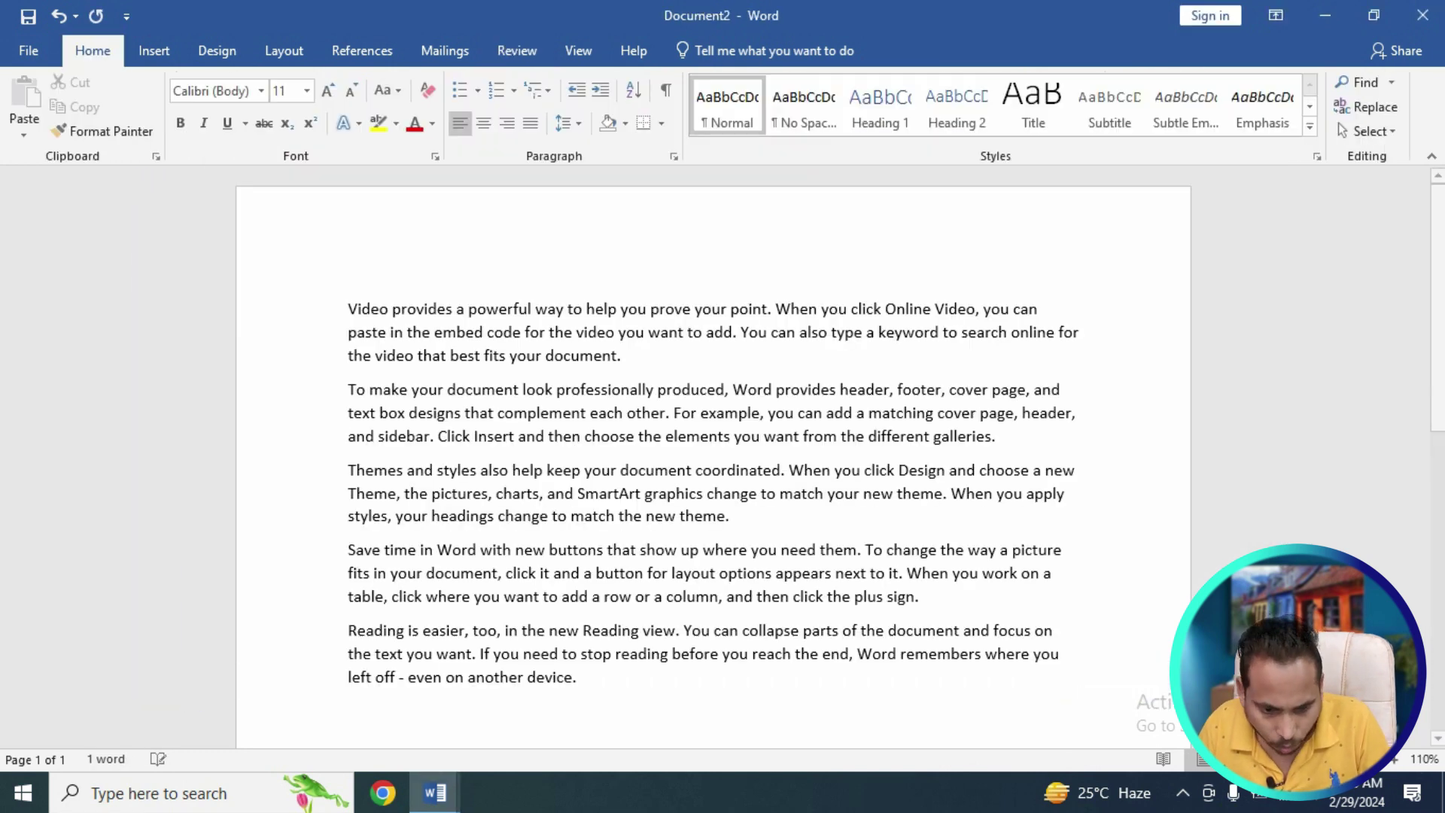
pyautogui.doubleClick(316, 309)
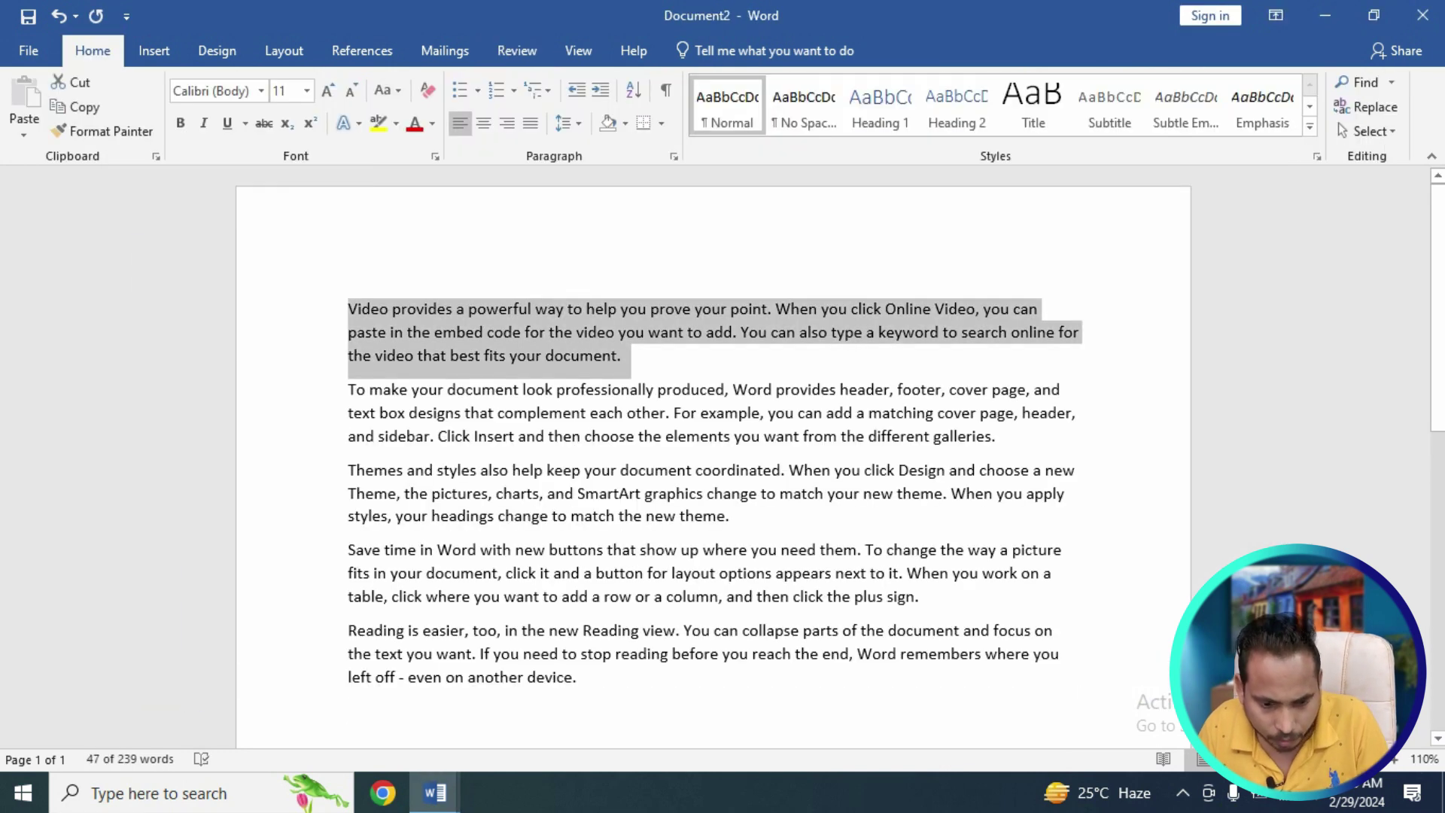
pyautogui.press('Delete')
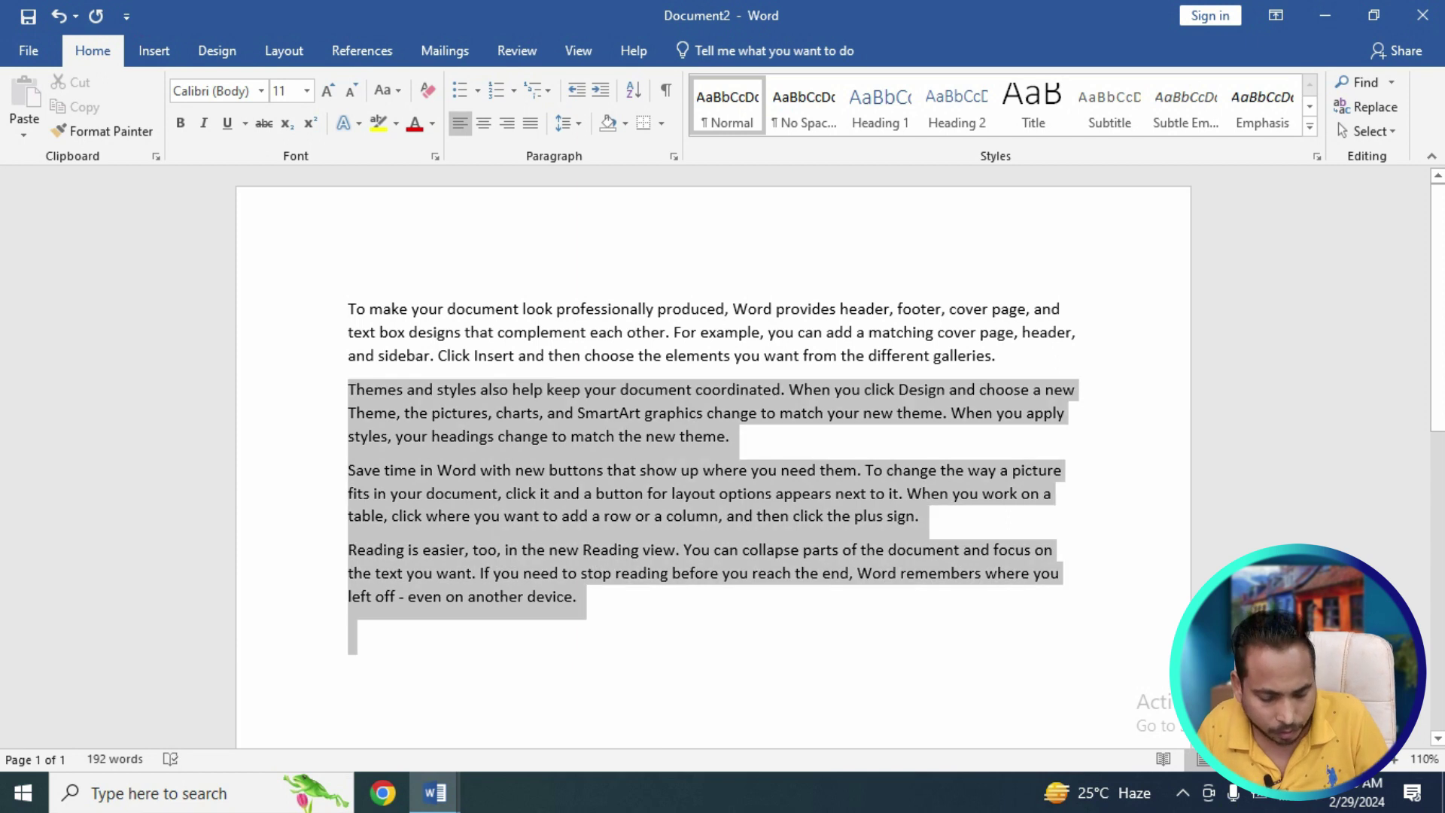
pyautogui.hotkey('ctrl', 's')
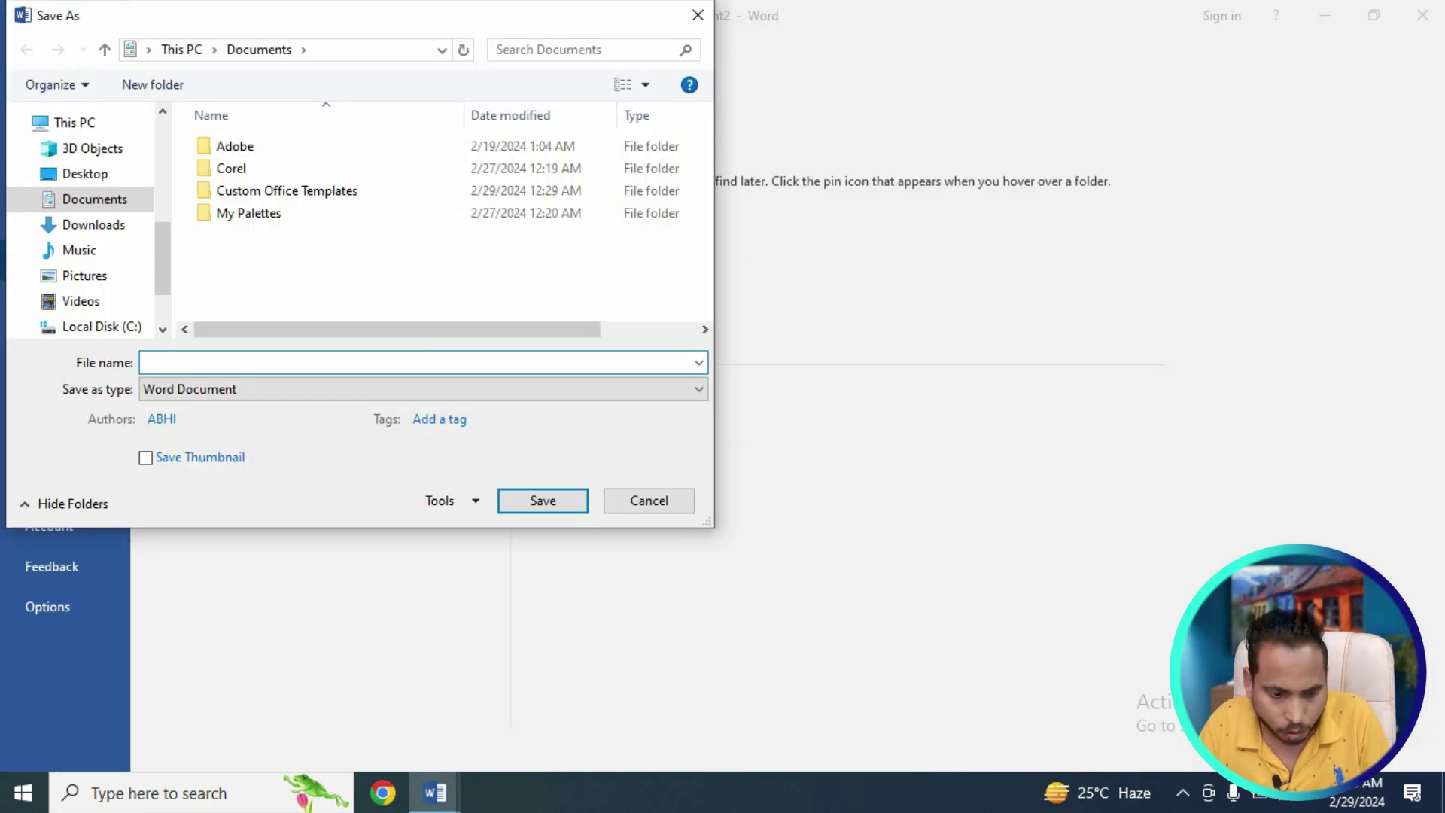
pyautogui.write('doc1')
pyautogui.press('Return')
# Step: Close Word, refresh the desktop, and bring up Review > Compare in a new blank document
pyautogui.hotkey('alt', 'F4')
pyautogui.rightClick(697, 125)
pyautogui.click(734, 187)
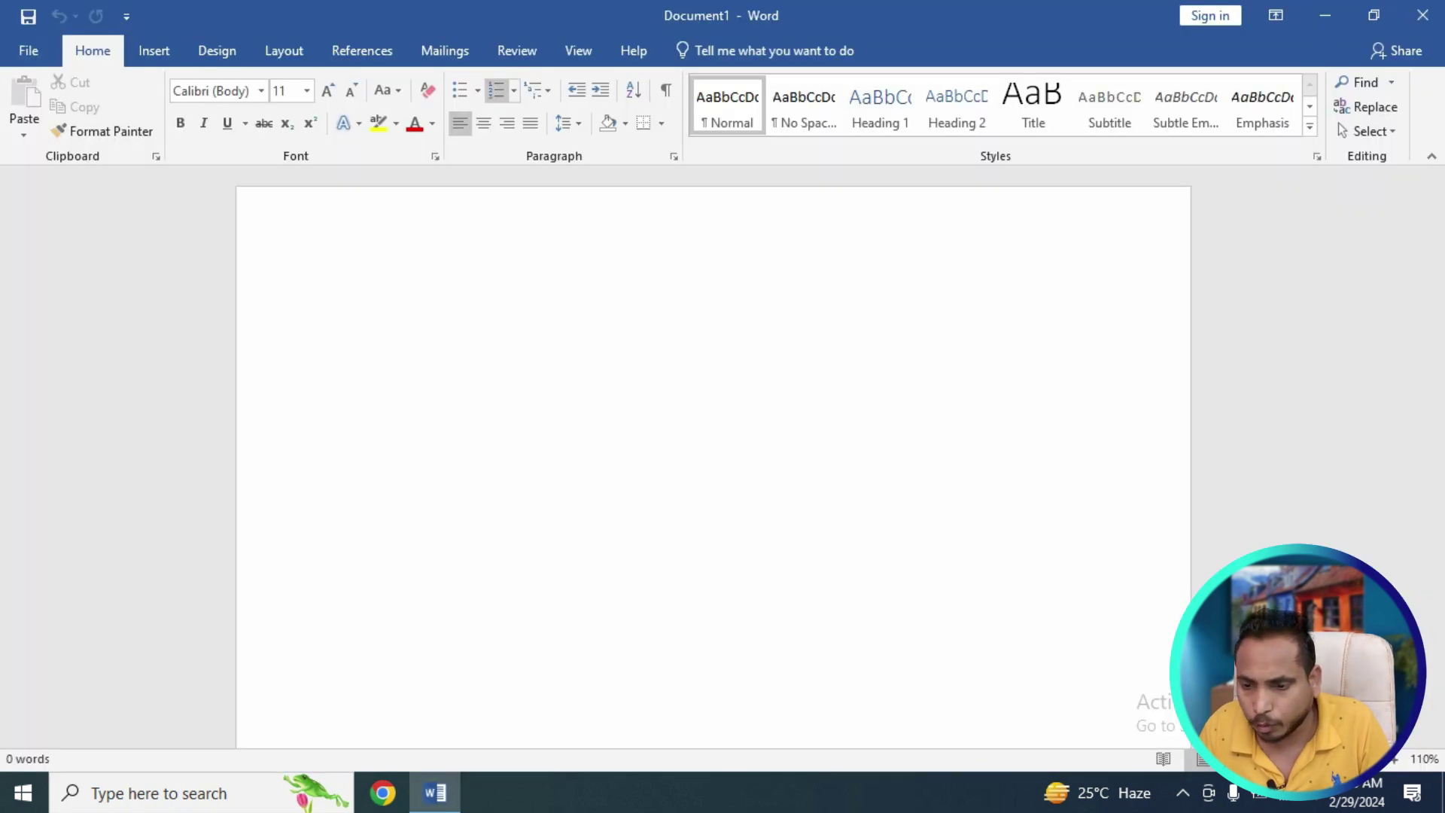
pyautogui.hotkey('alt', 'w')
pyautogui.hotkey('alt', 'r')
pyautogui.click(1139, 106)
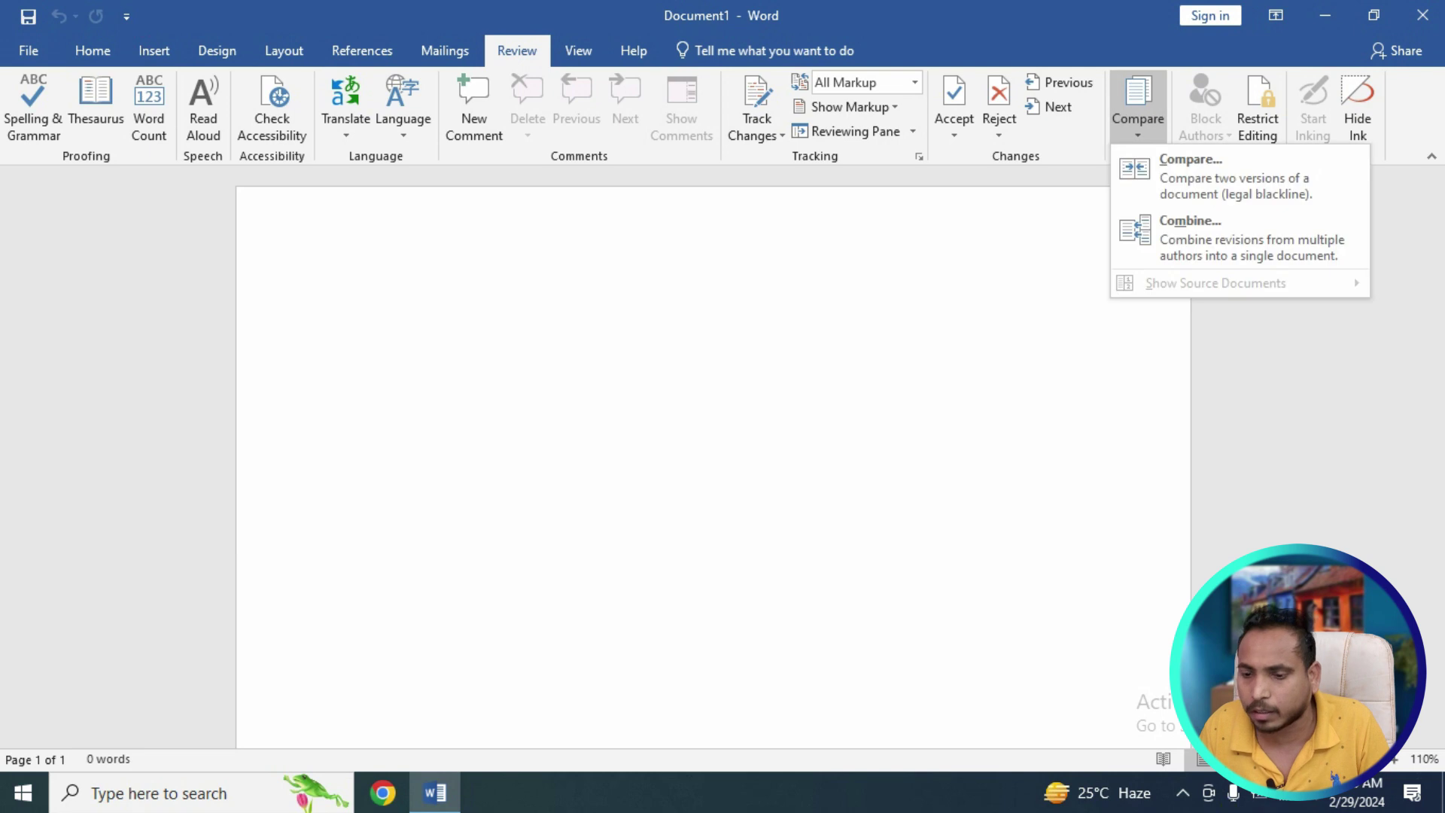
# Step: Compare doc1.docx (original) against doc2.docx (revised) and maximise the Compare Result 2 window
pyautogui.press('Return')
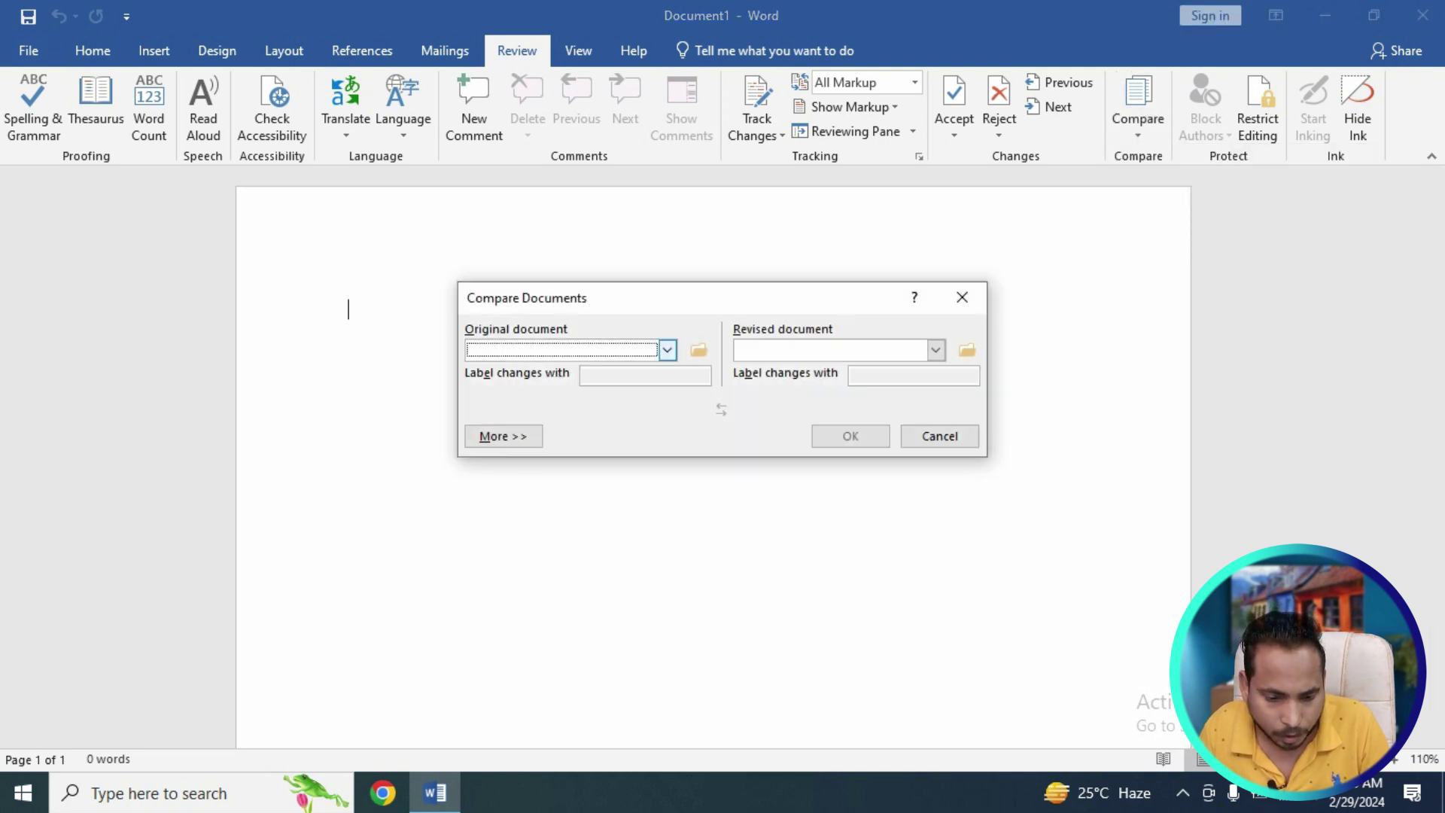
pyautogui.hotkey('alt', 'Down')
pyautogui.press('Return')
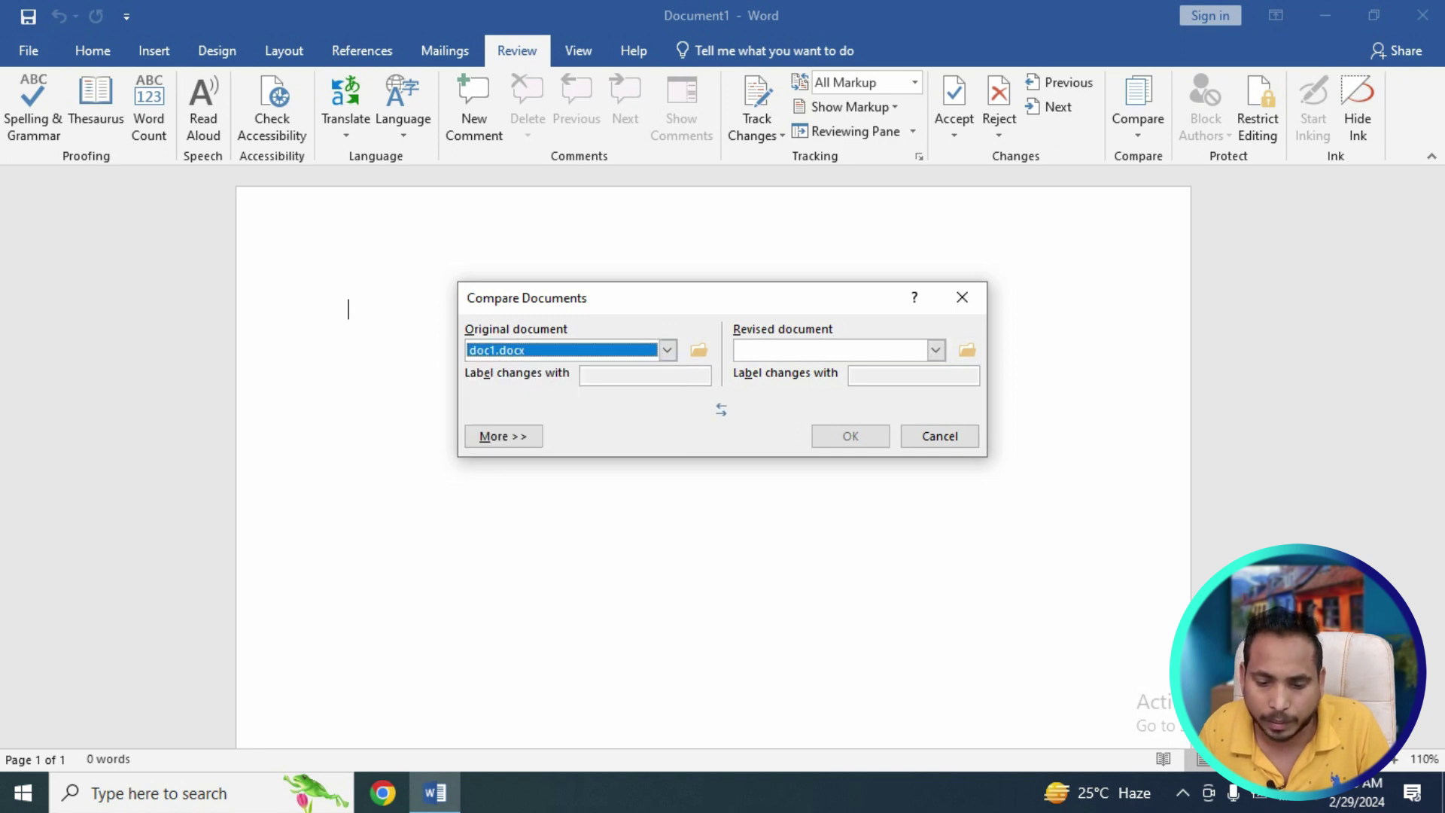
pyautogui.hotkey('alt', 'r')
pyautogui.hotkey('alt', 'Down')
pyautogui.press('Down')
pyautogui.press('Down')
pyautogui.press('Return')
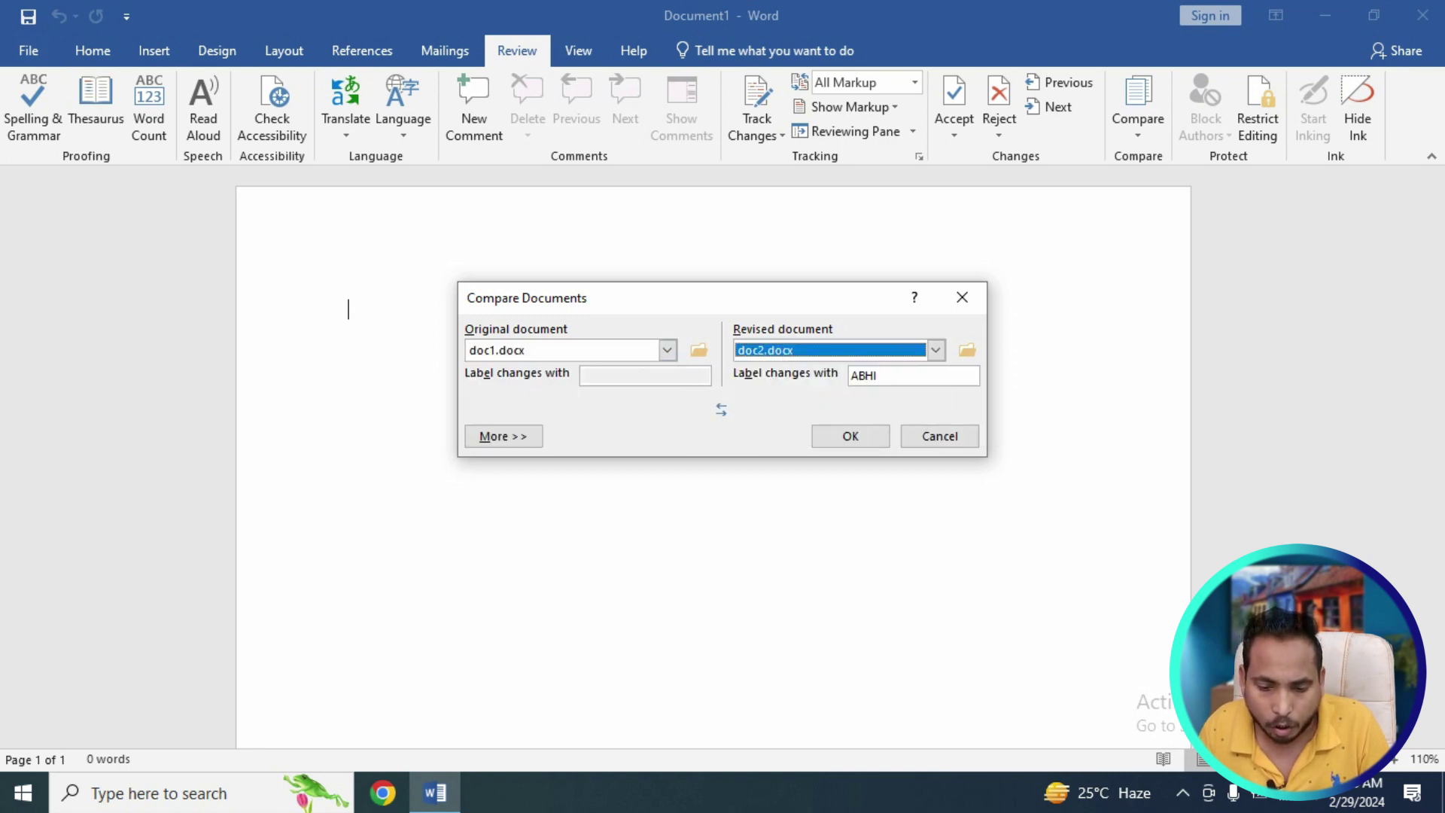
pyautogui.press('Return')
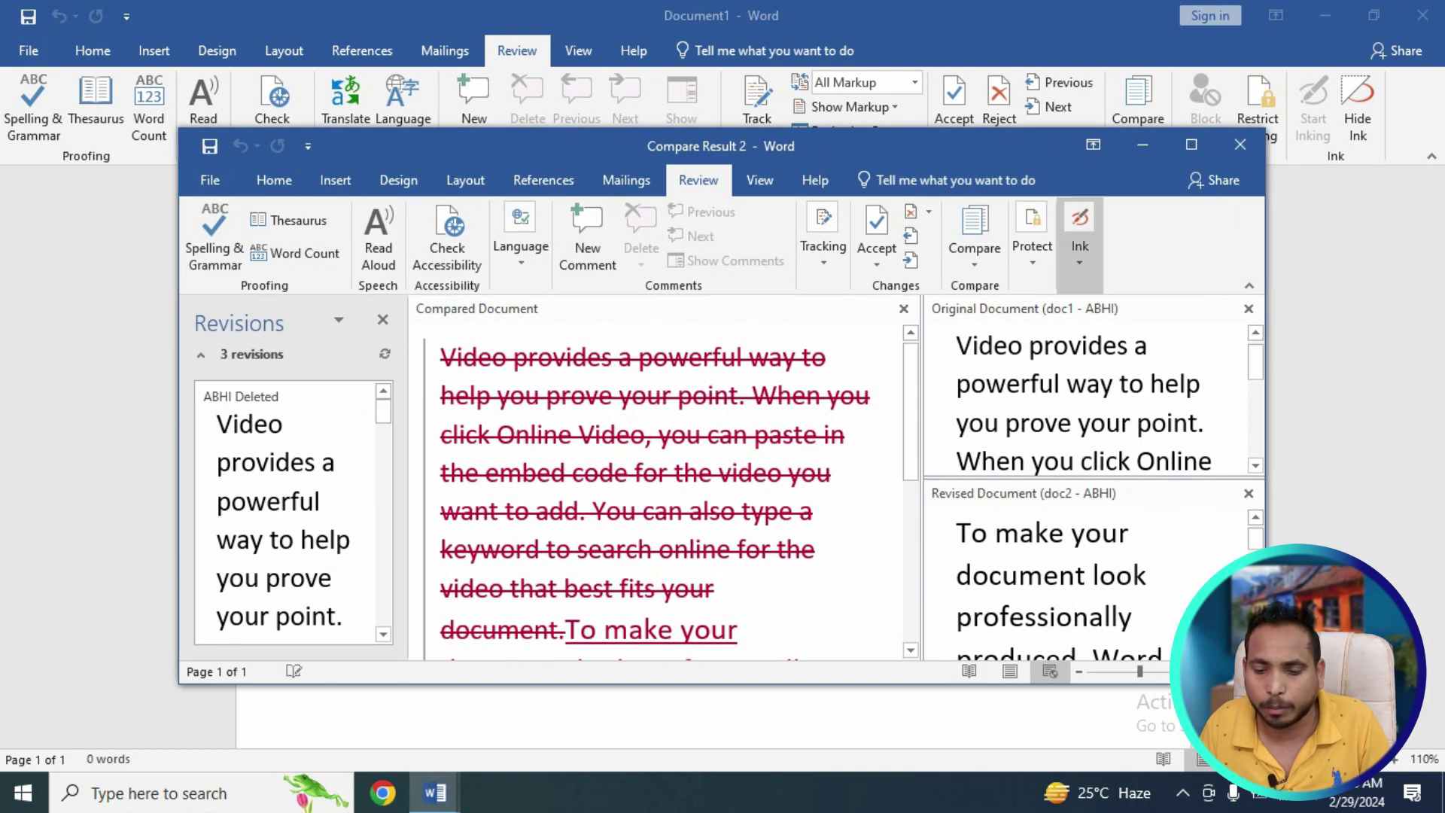
pyautogui.click(1191, 144)
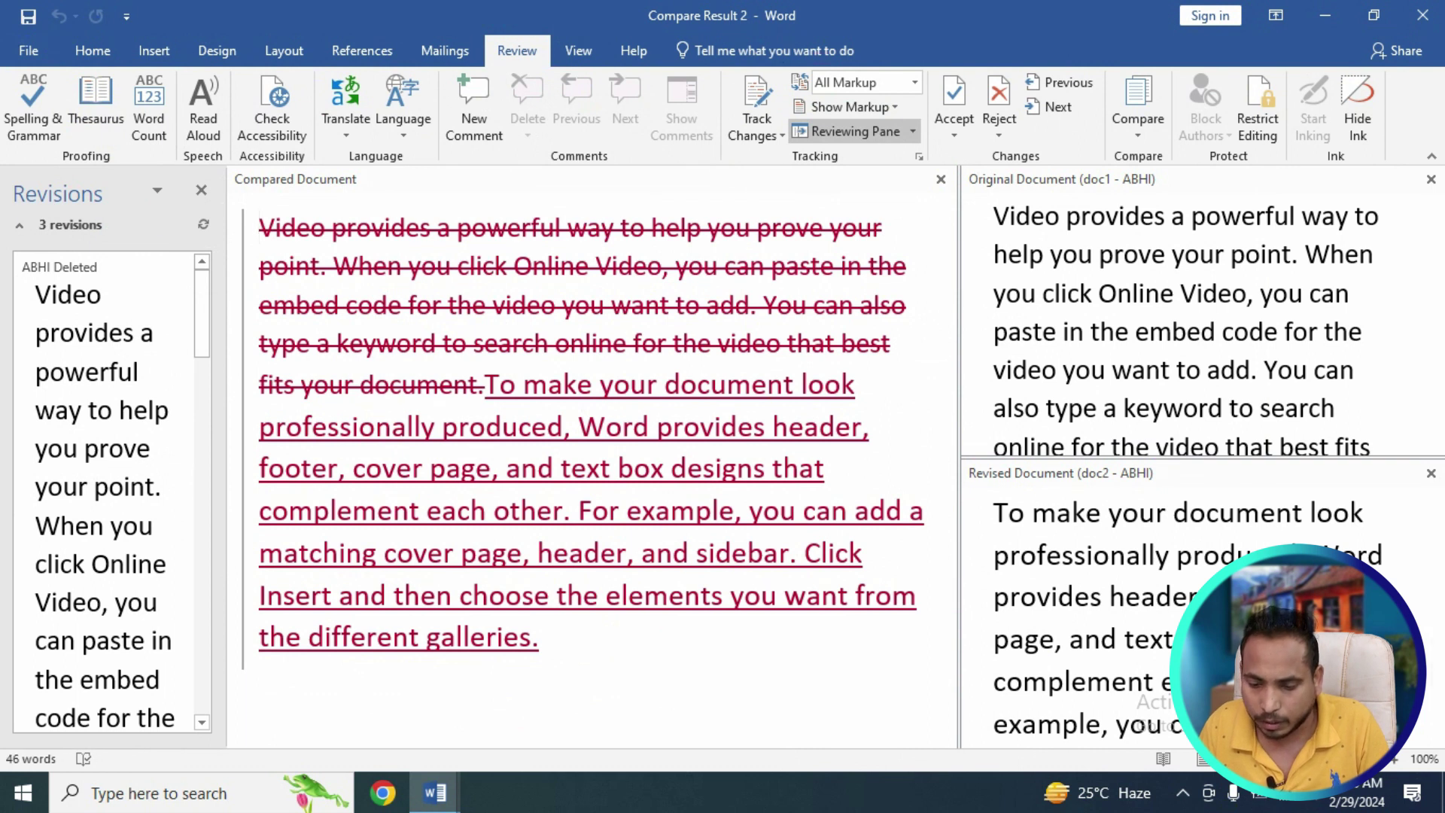
# Step: Close the Original Document, Reviewing Pane and Revised Document views, then start a blank Document5
pyautogui.click(994, 513)
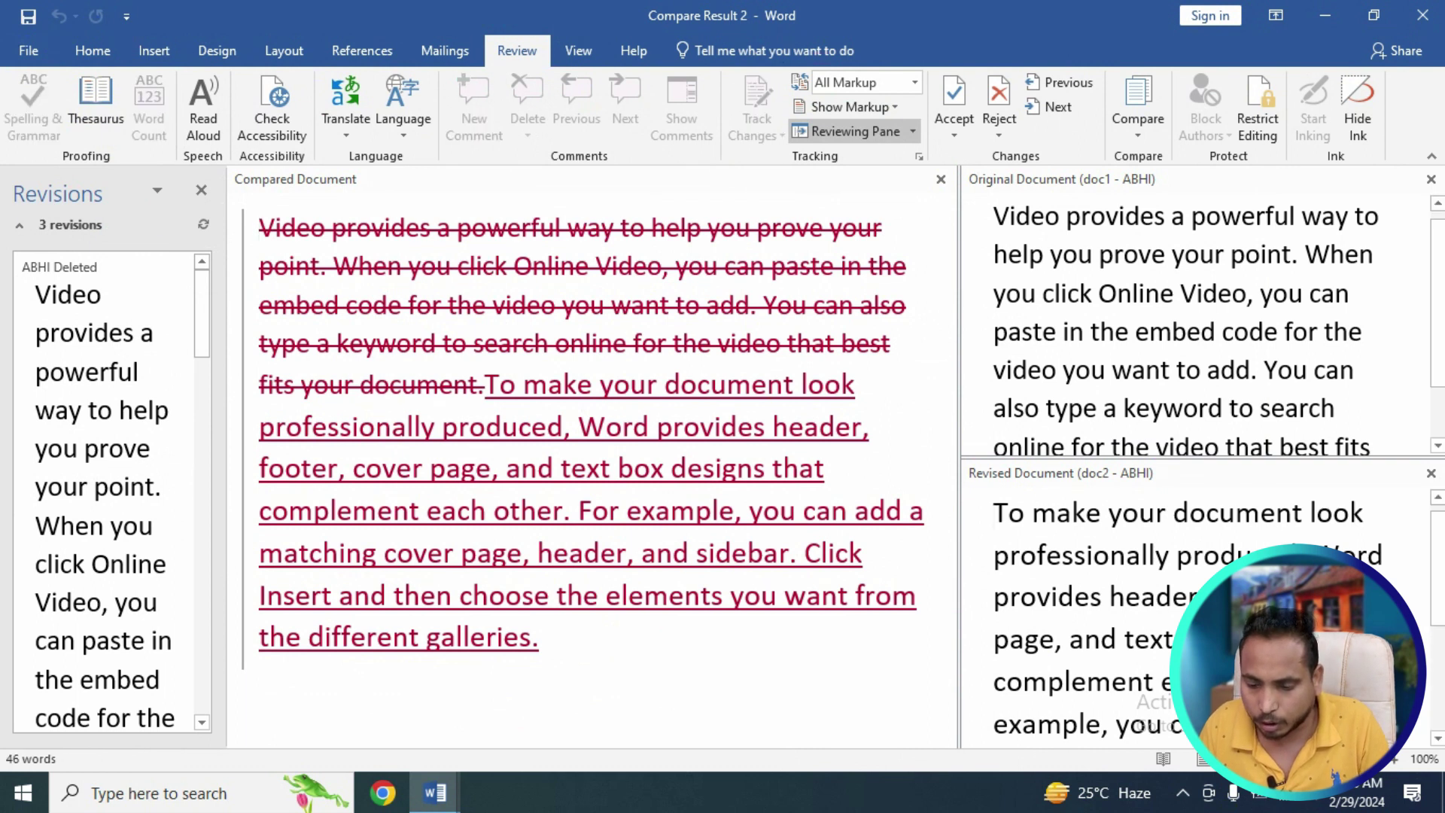
pyautogui.click(260, 227)
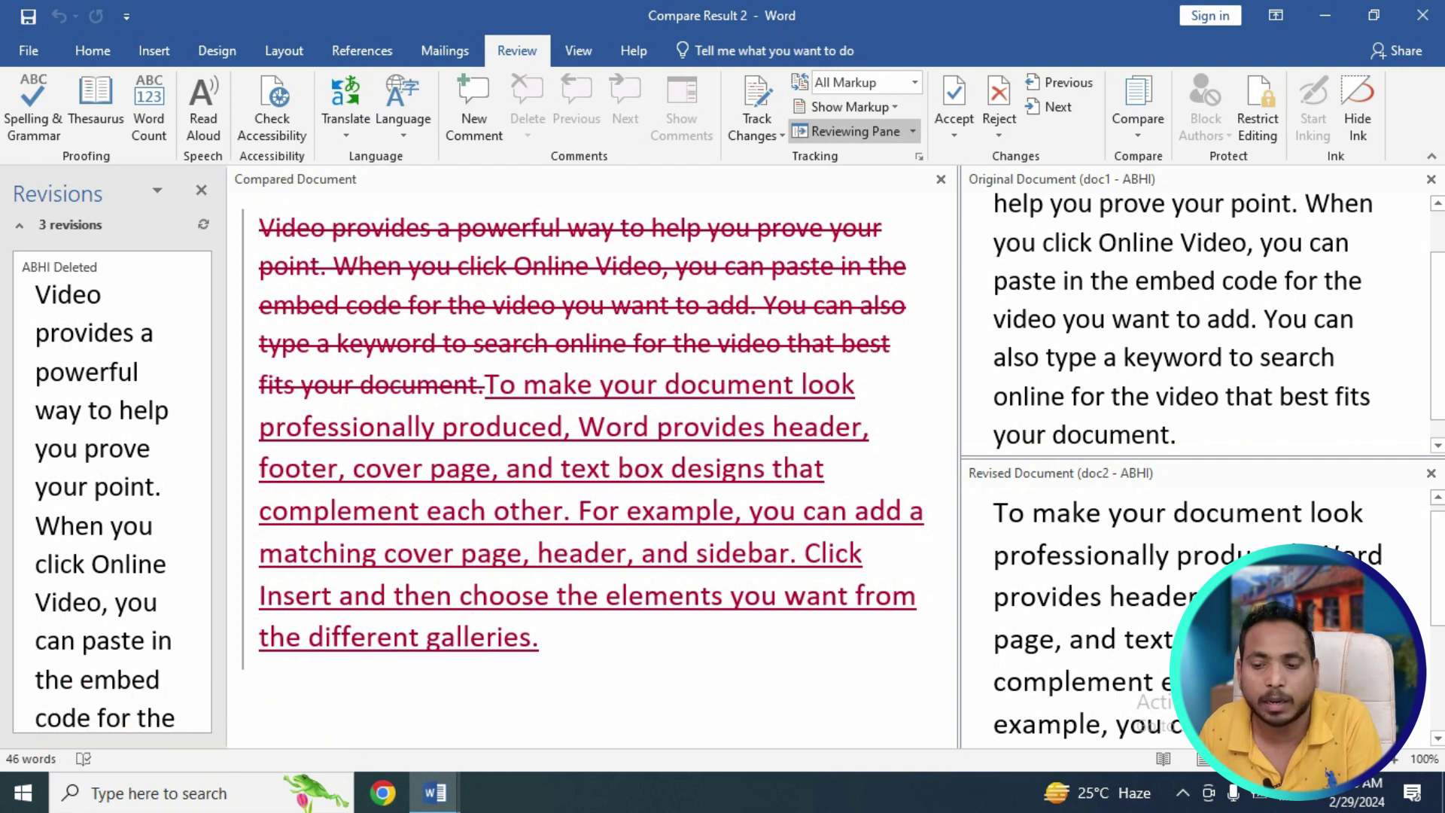
pyautogui.click(1431, 179)
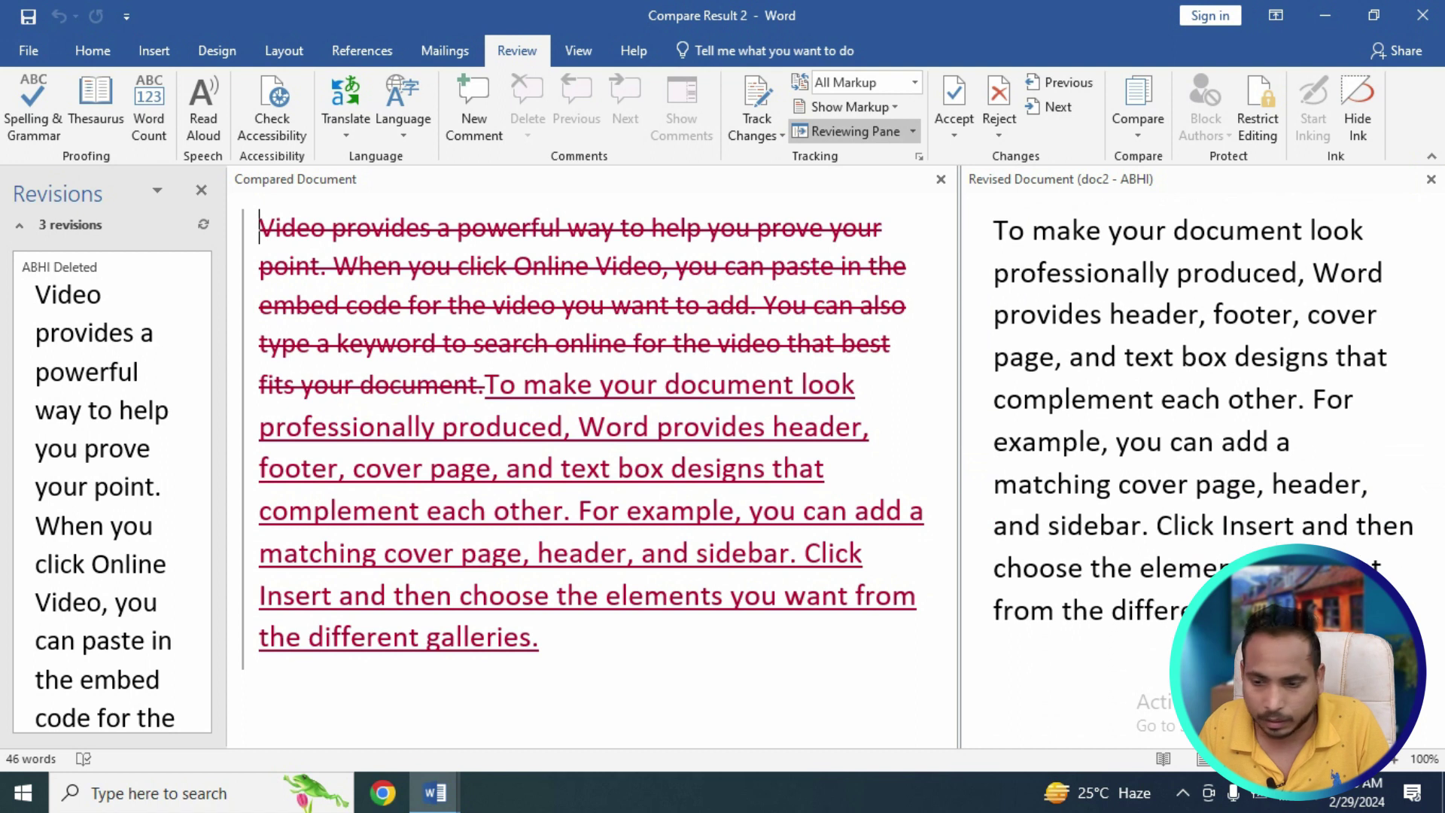
pyautogui.click(850, 131)
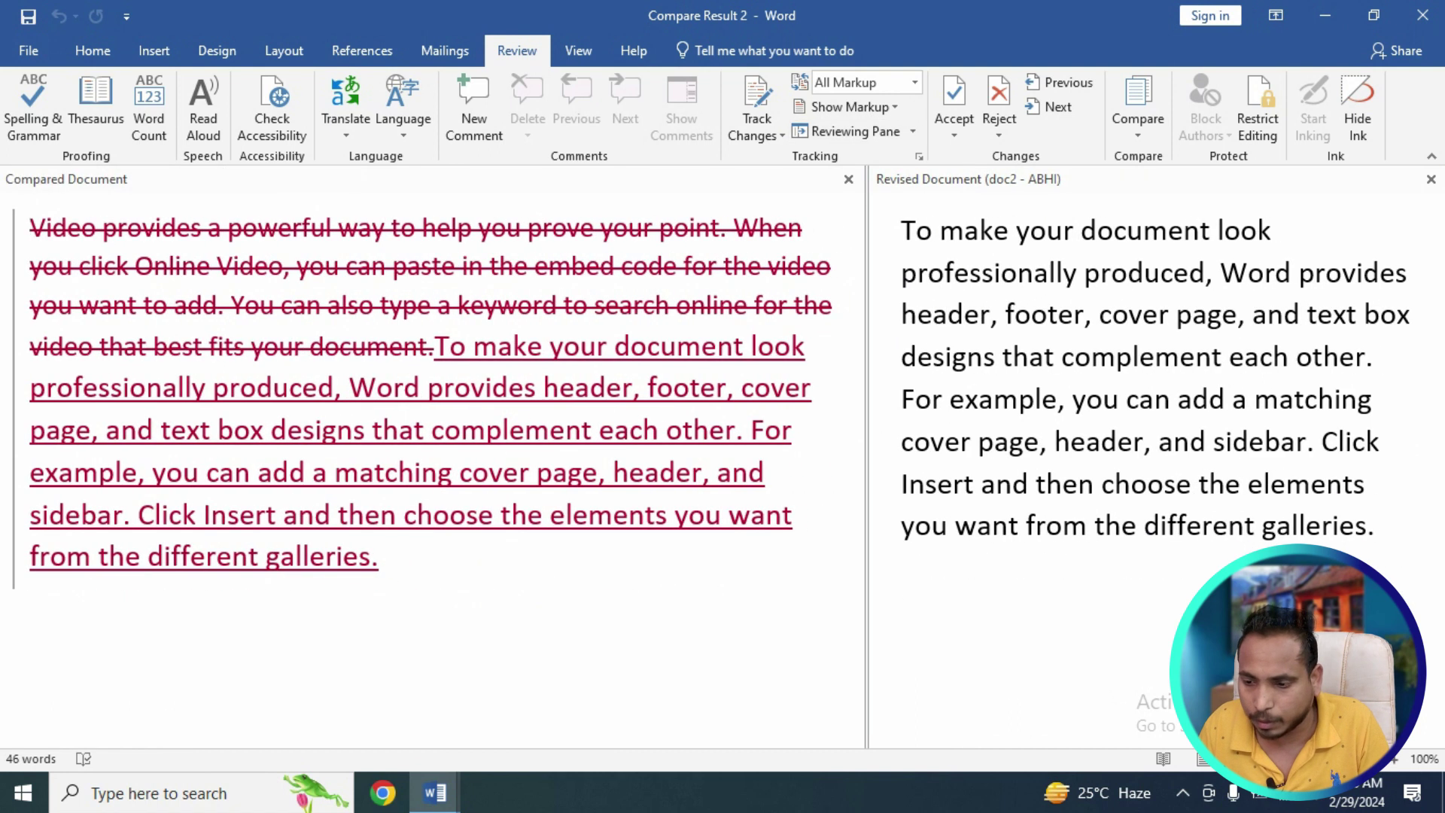
pyautogui.click(1431, 179)
pyautogui.hotkey('ctrl', 'n')
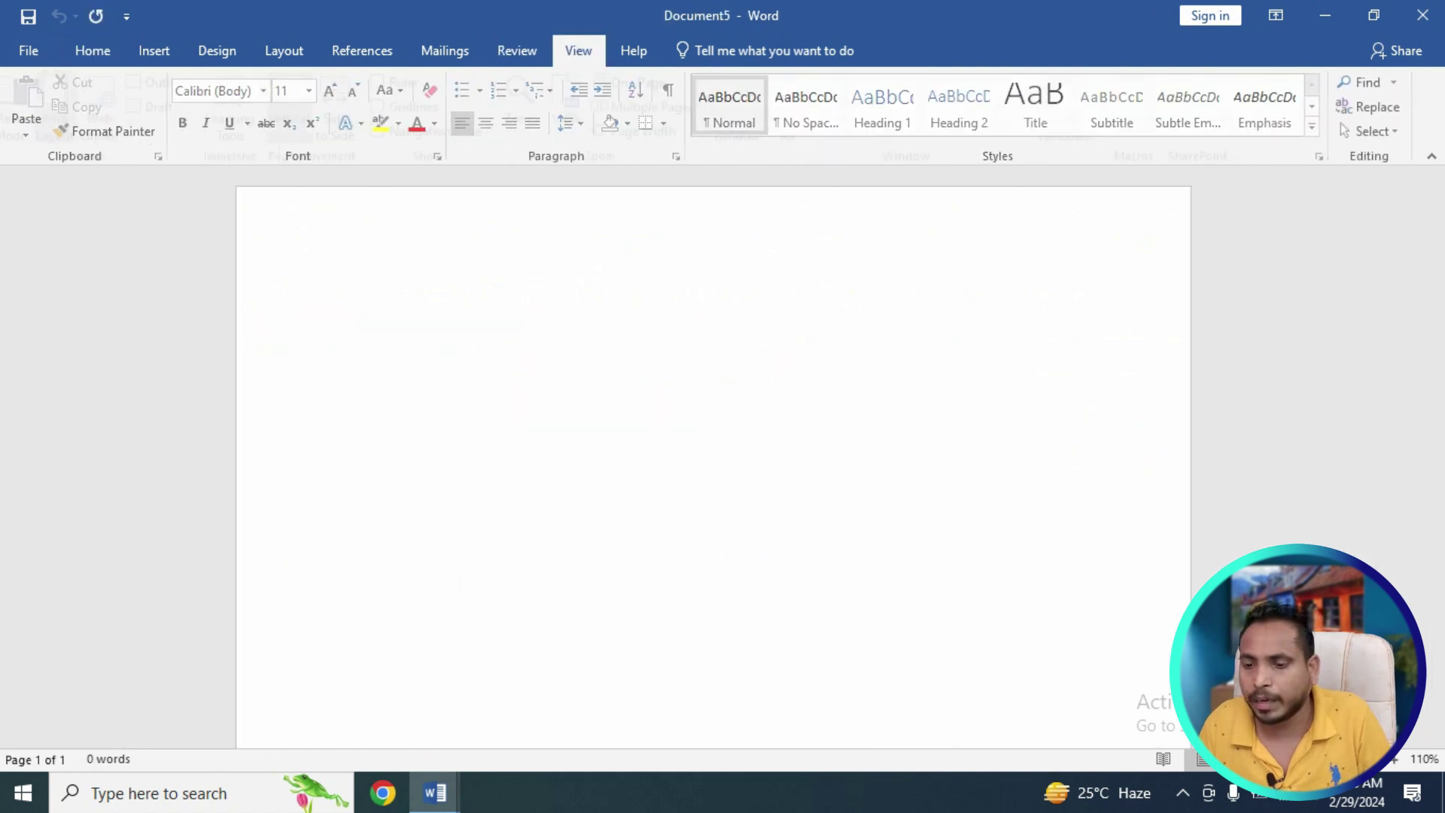
# Step: Close Document5, the comparison result and Document1, then reopen doc1 from the desktop
pyautogui.click(1138, 106)
pyautogui.click(1258, 120)
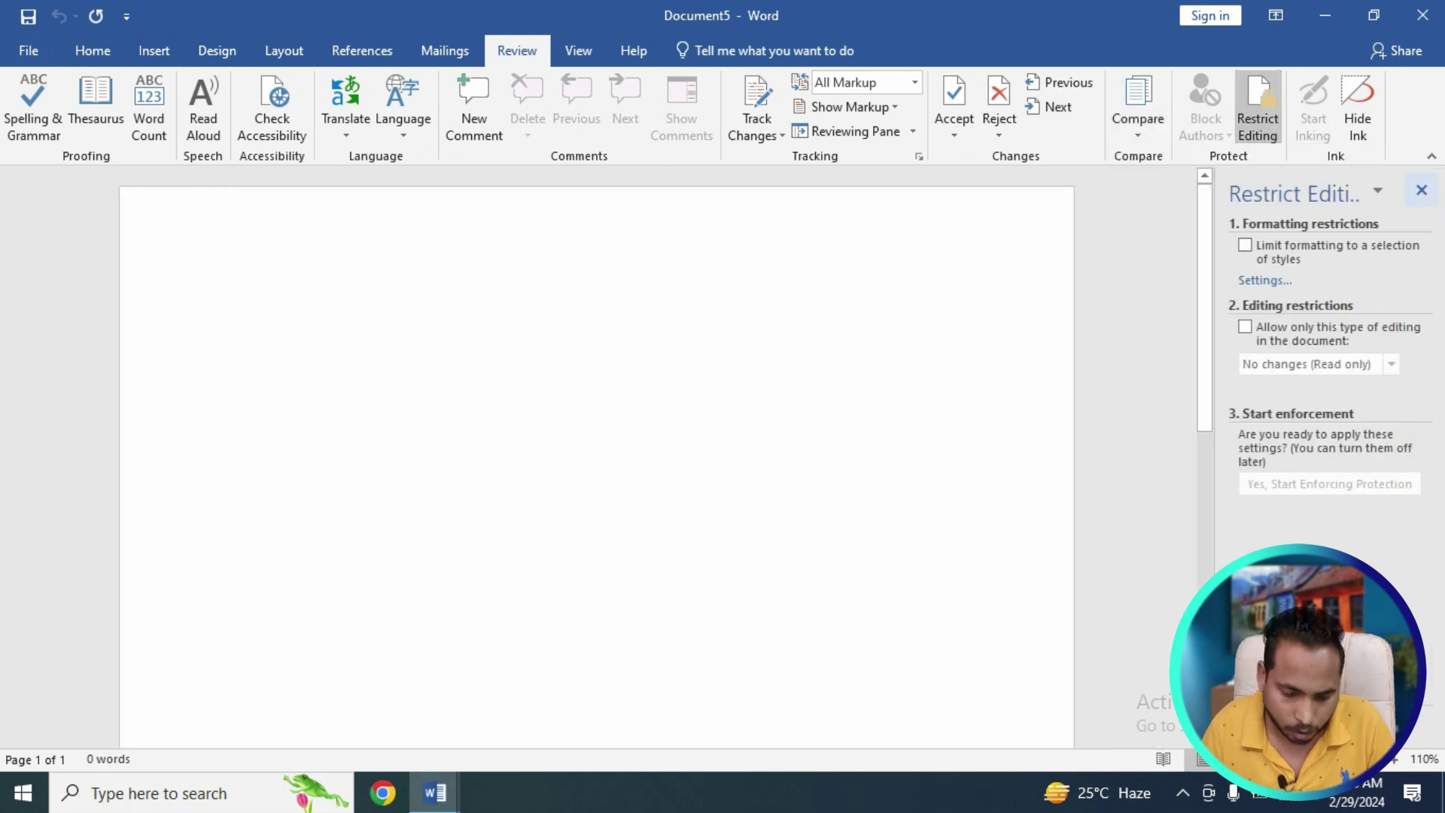
pyautogui.click(1422, 190)
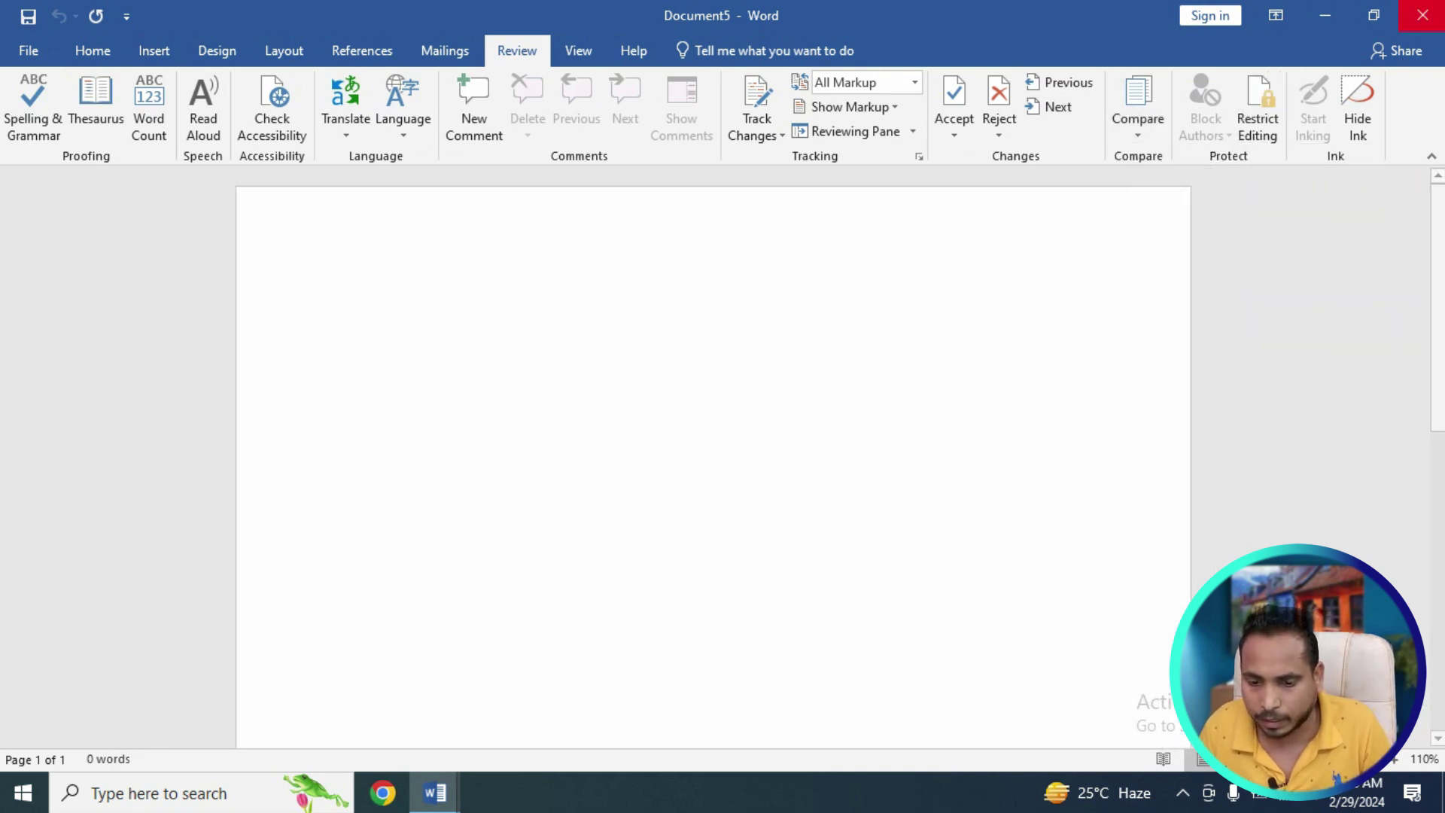
pyautogui.click(1423, 15)
pyautogui.click(1422, 15)
pyautogui.click(1422, 15)
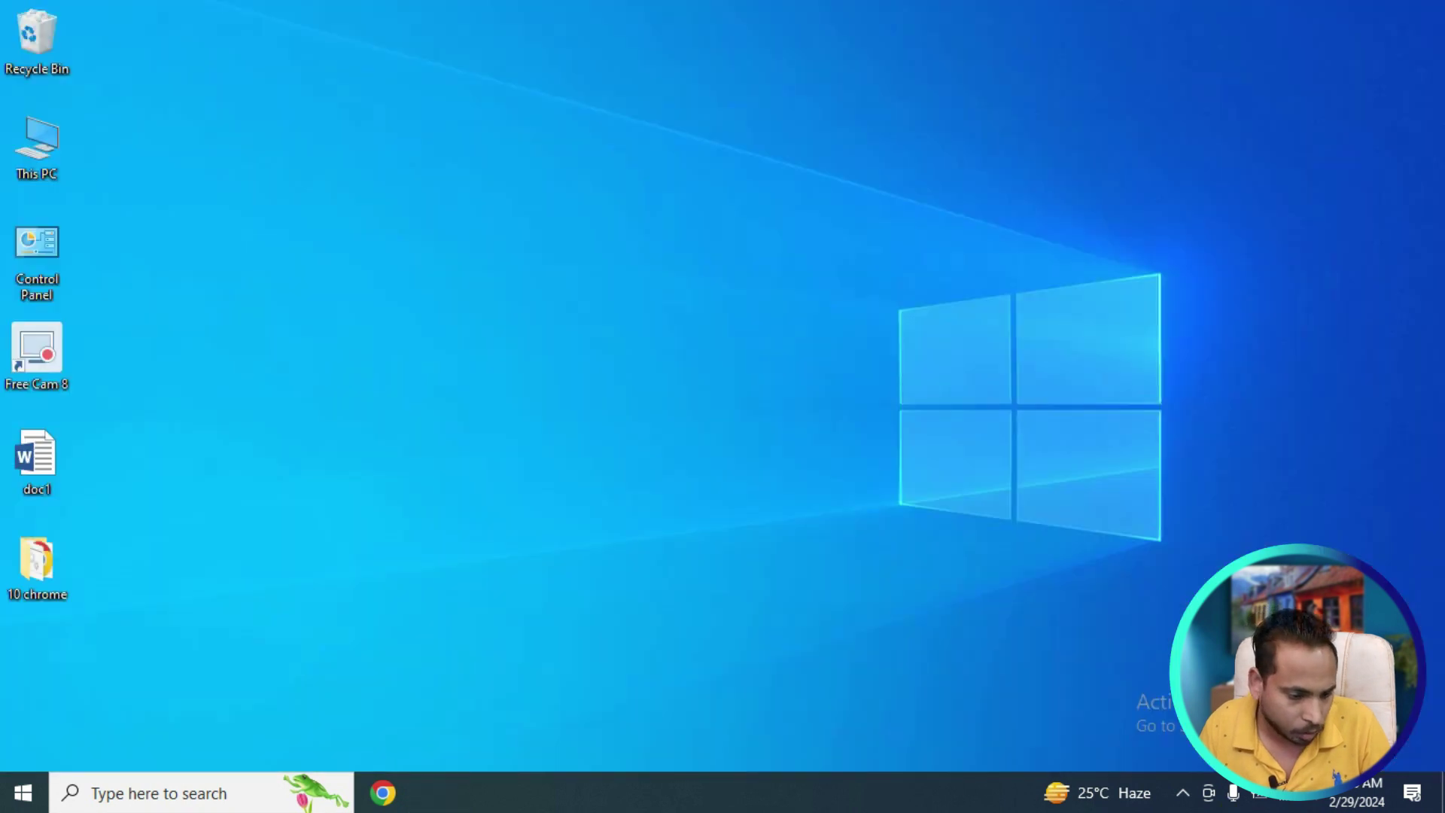
pyautogui.doubleClick(36, 459)
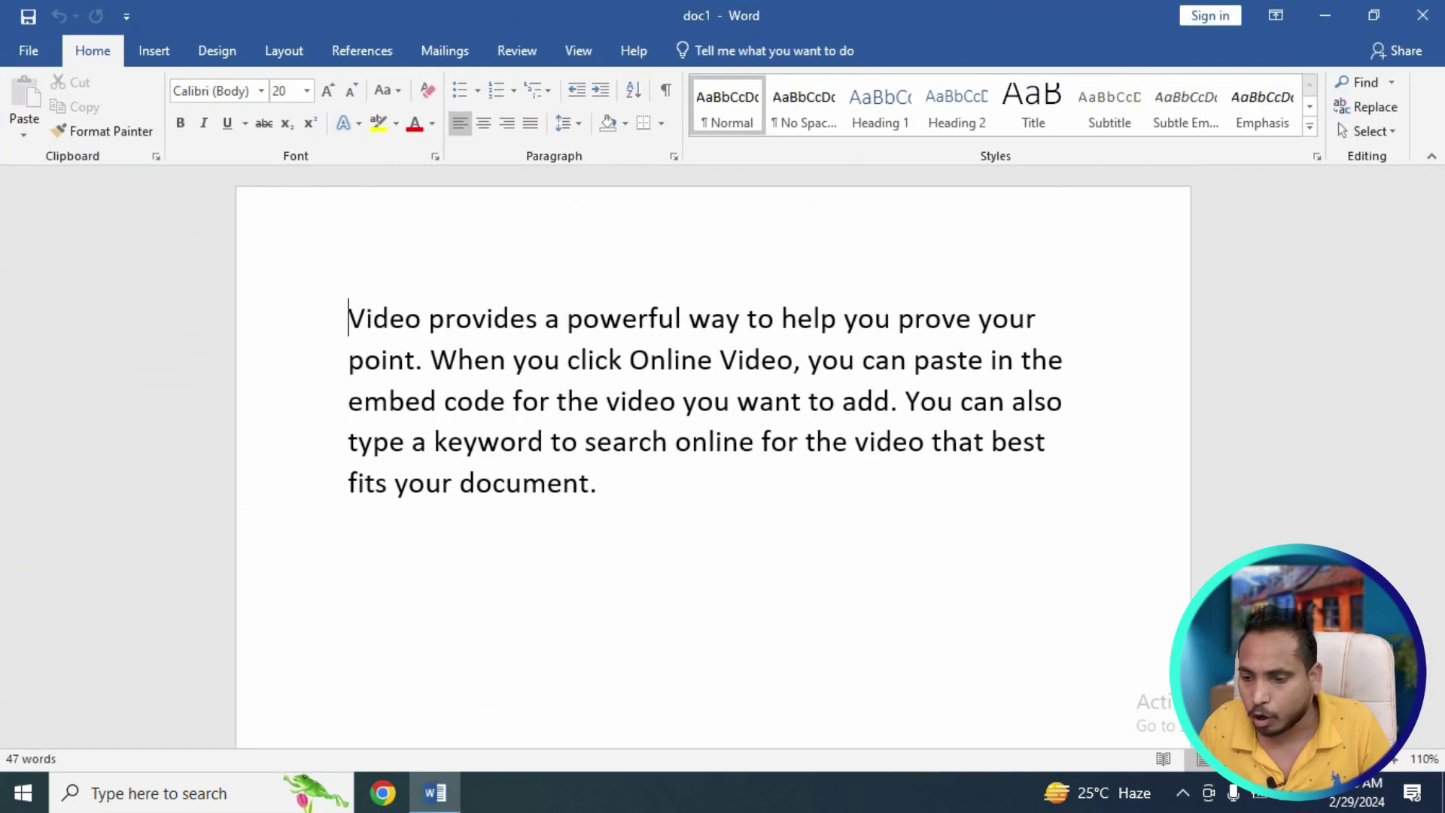
# Step: In Restrict Editing, limit formatting to selected styles, allow only read-only editing, and start enforcing protection
pyautogui.click(517, 51)
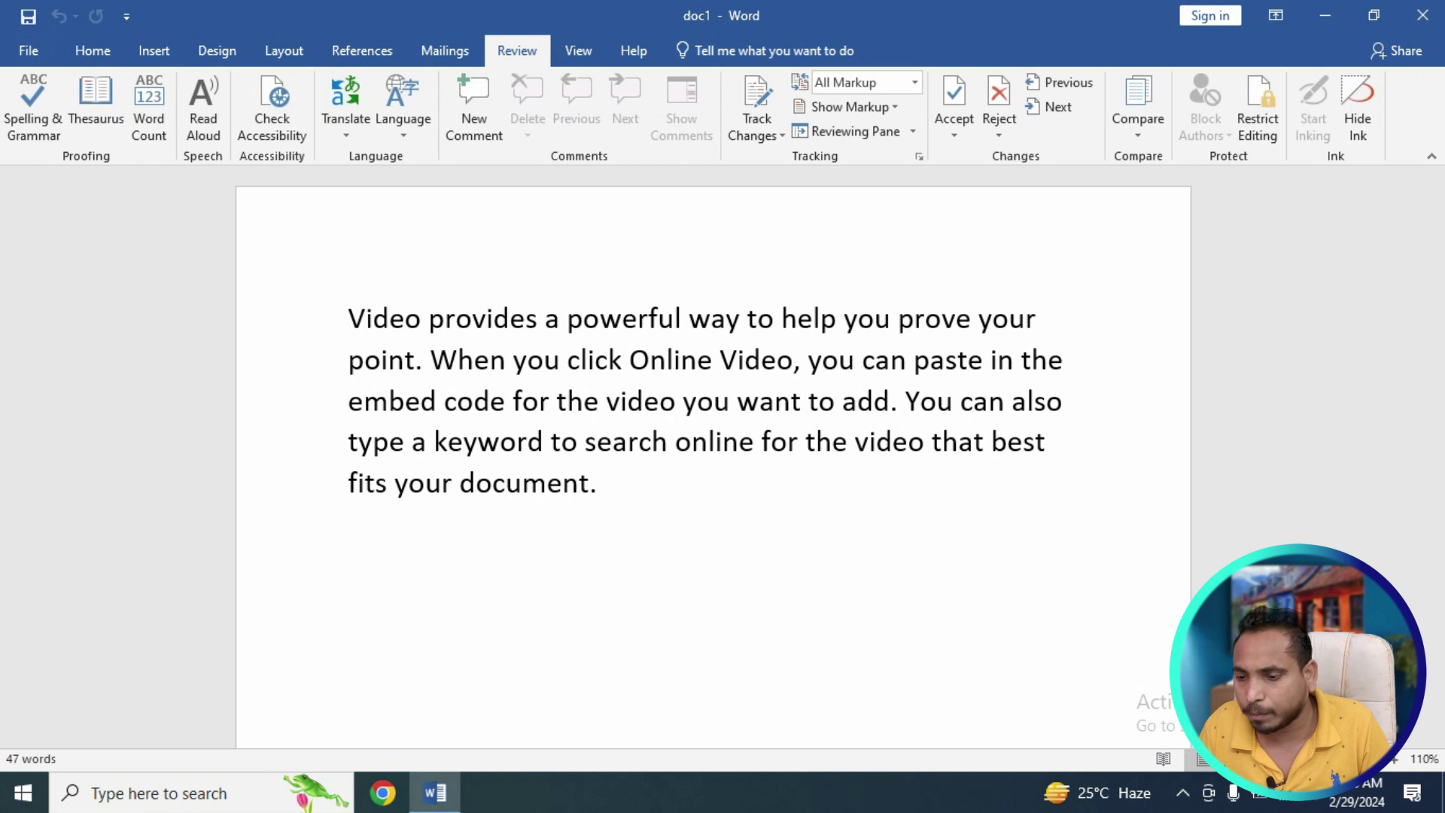
pyautogui.click(1258, 109)
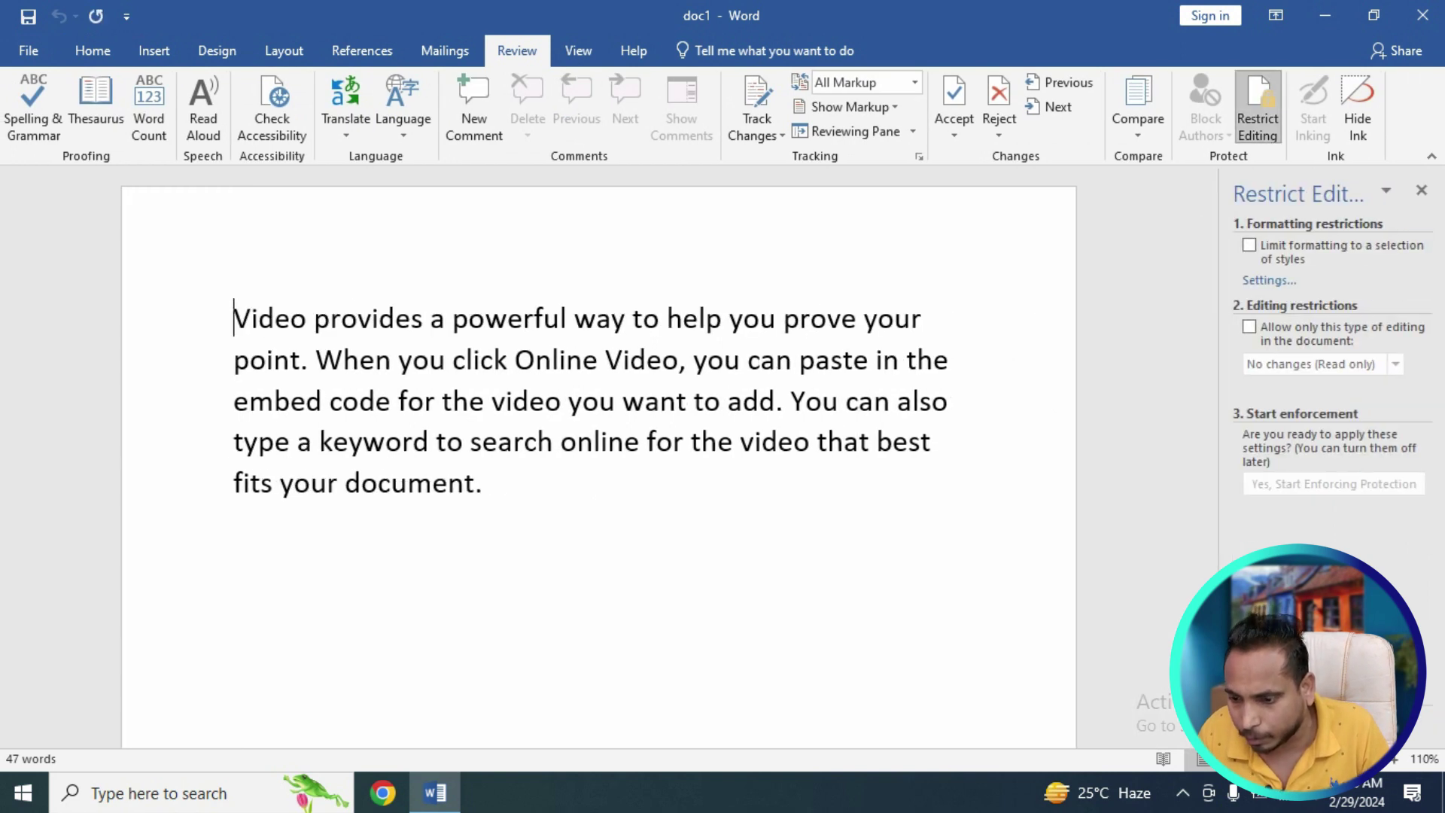
pyautogui.click(1250, 244)
pyautogui.click(1249, 327)
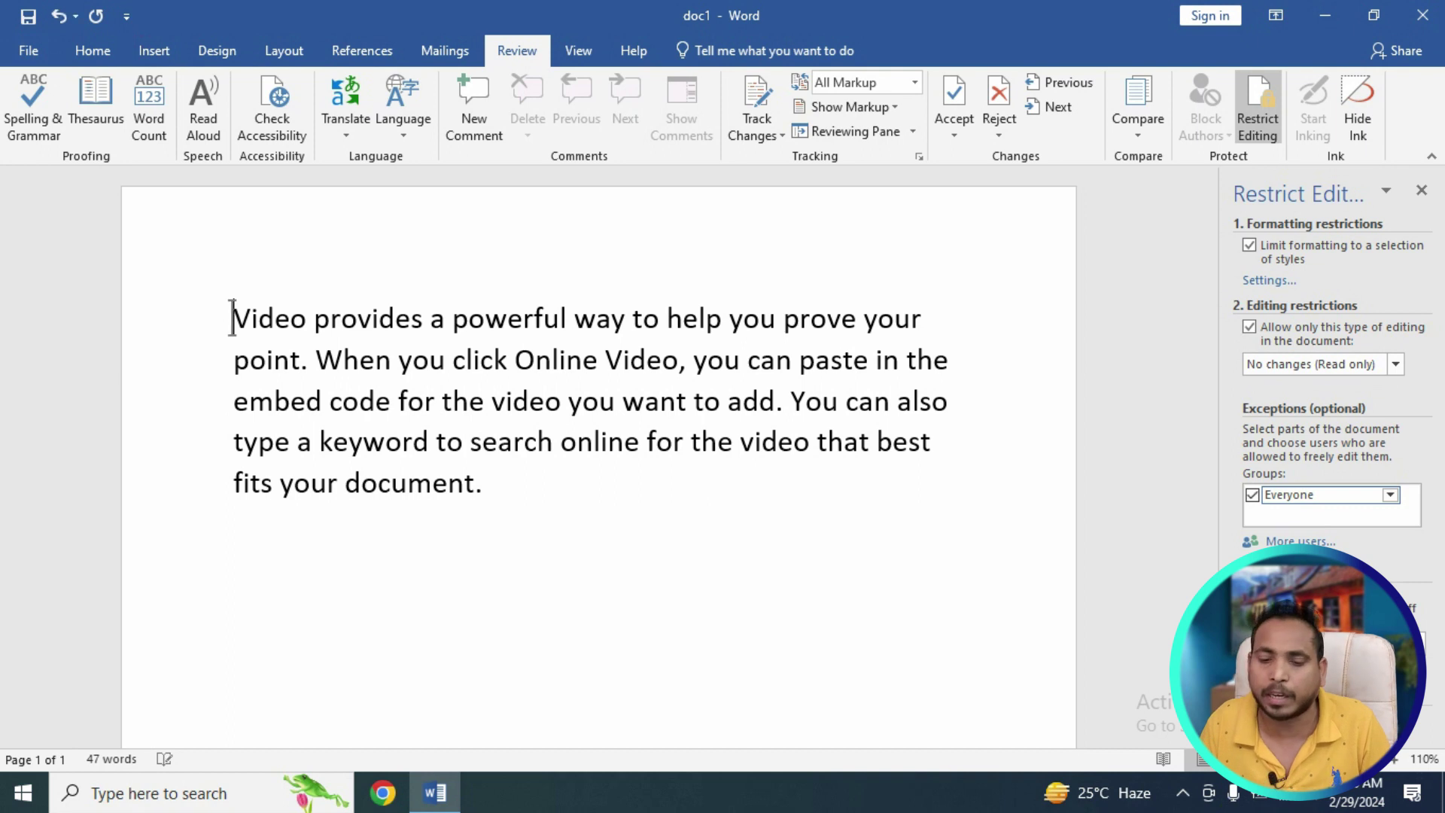
pyautogui.click(1325, 639)
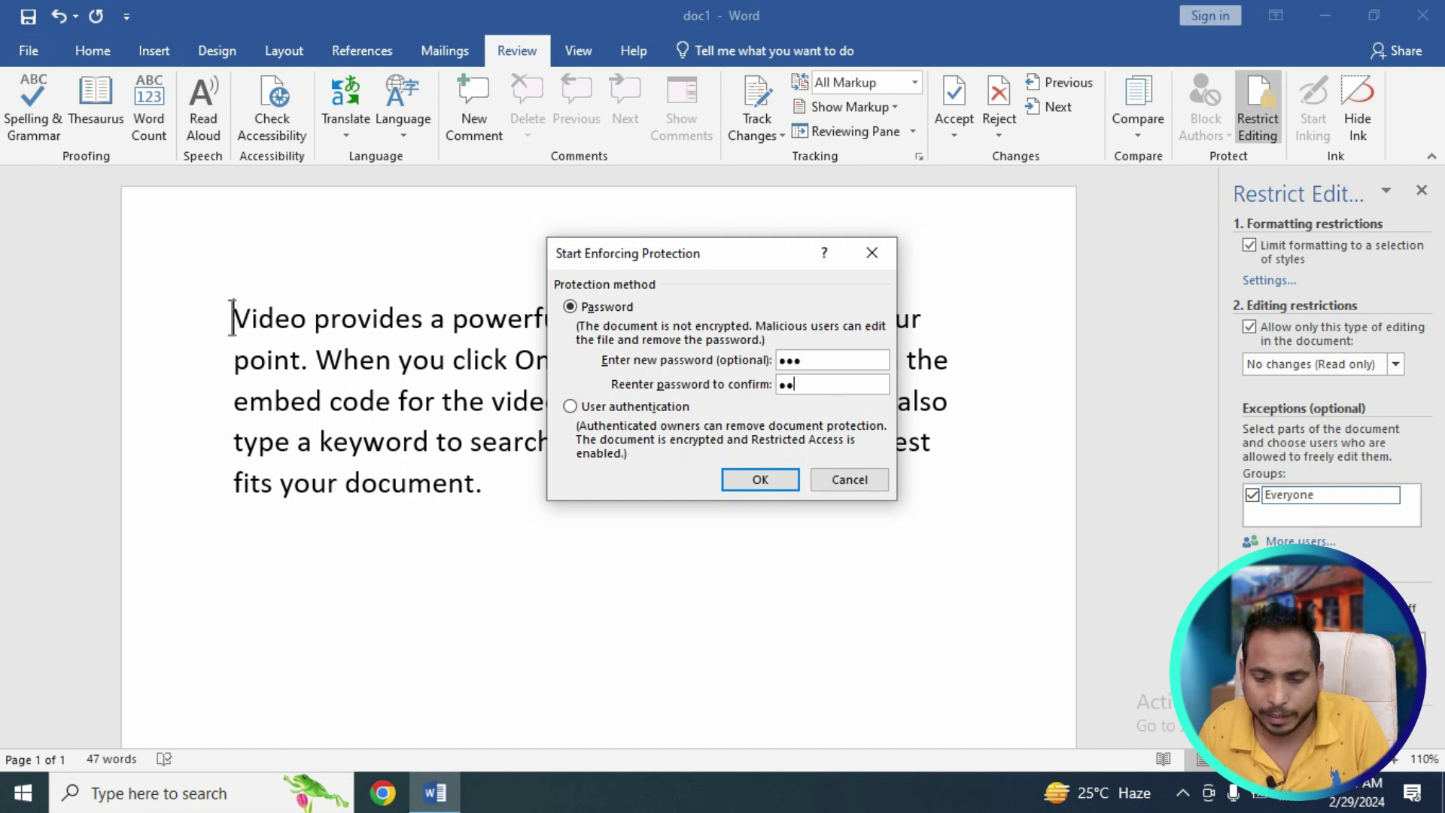
# Step: Apply the password protection and verify the text and Insert commands are locked
pyautogui.press('Return')
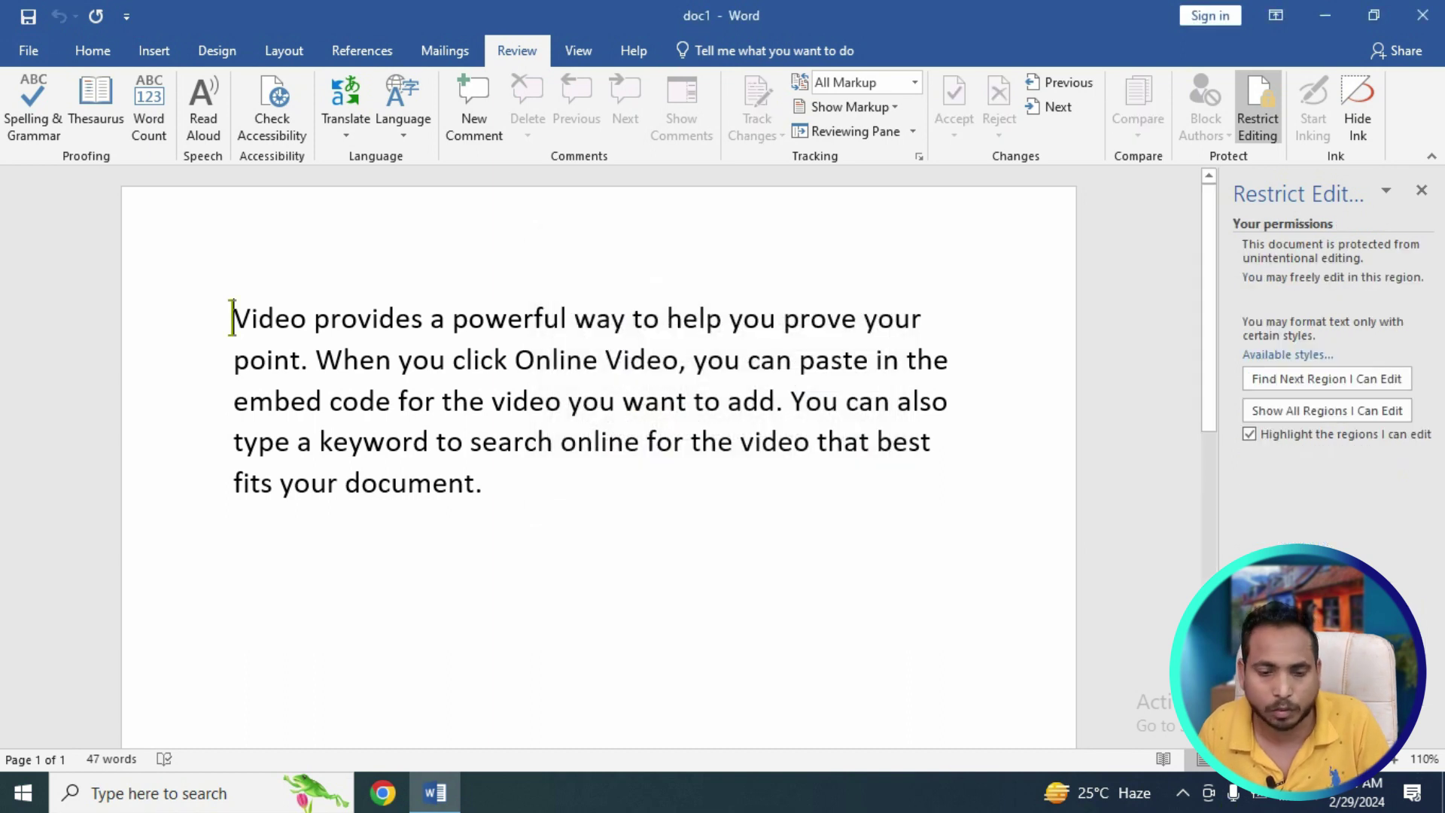
pyautogui.press('BackSpace')
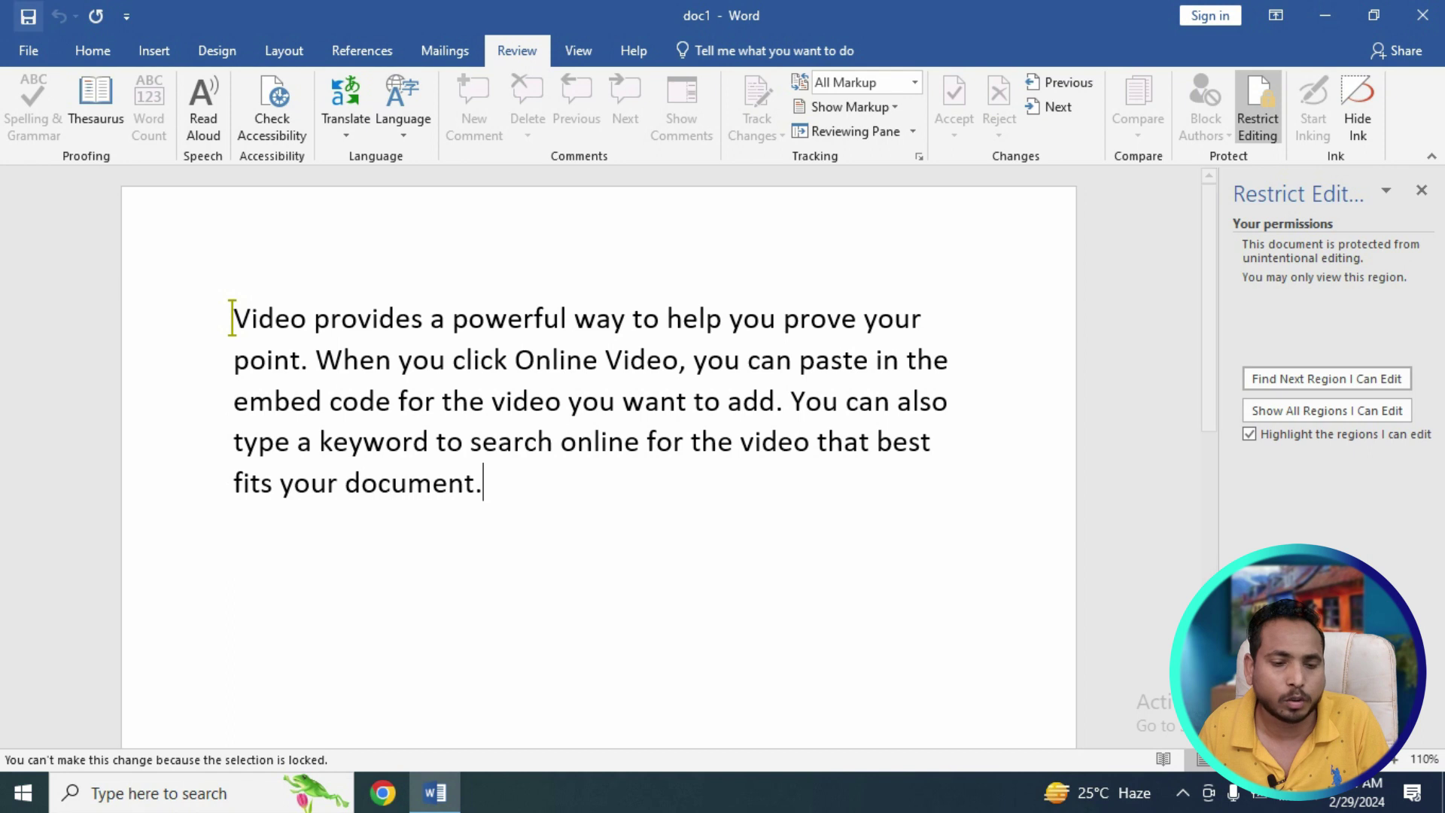
pyautogui.click(92, 50)
pyautogui.click(154, 50)
pyautogui.click(92, 50)
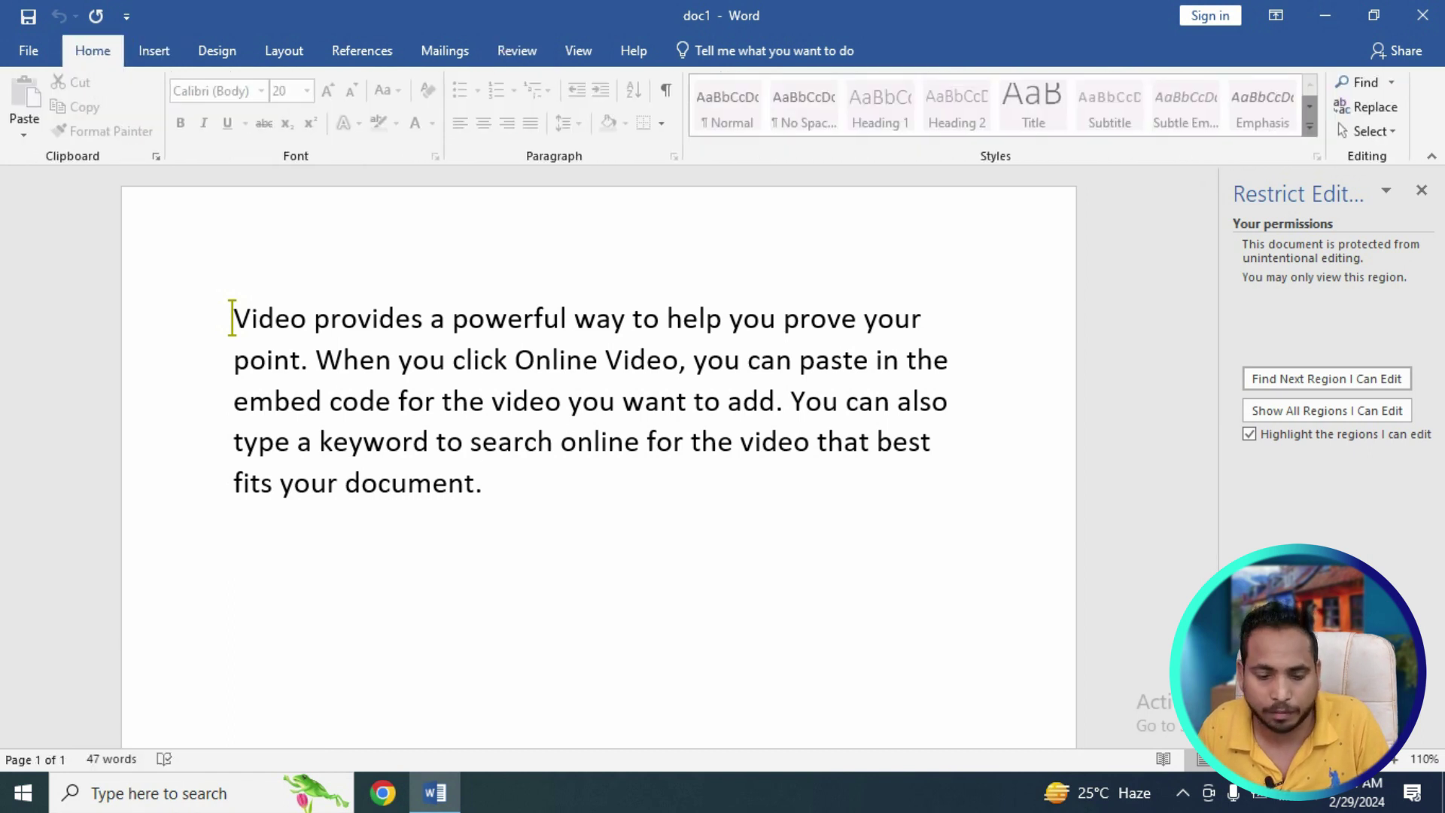
# Step: Close doc1 saving changes, then reopen it from the desktop and maximise it
pyautogui.hotkey('alt', 'F4')
pyautogui.press('Return')
pyautogui.doubleClick(37, 459)
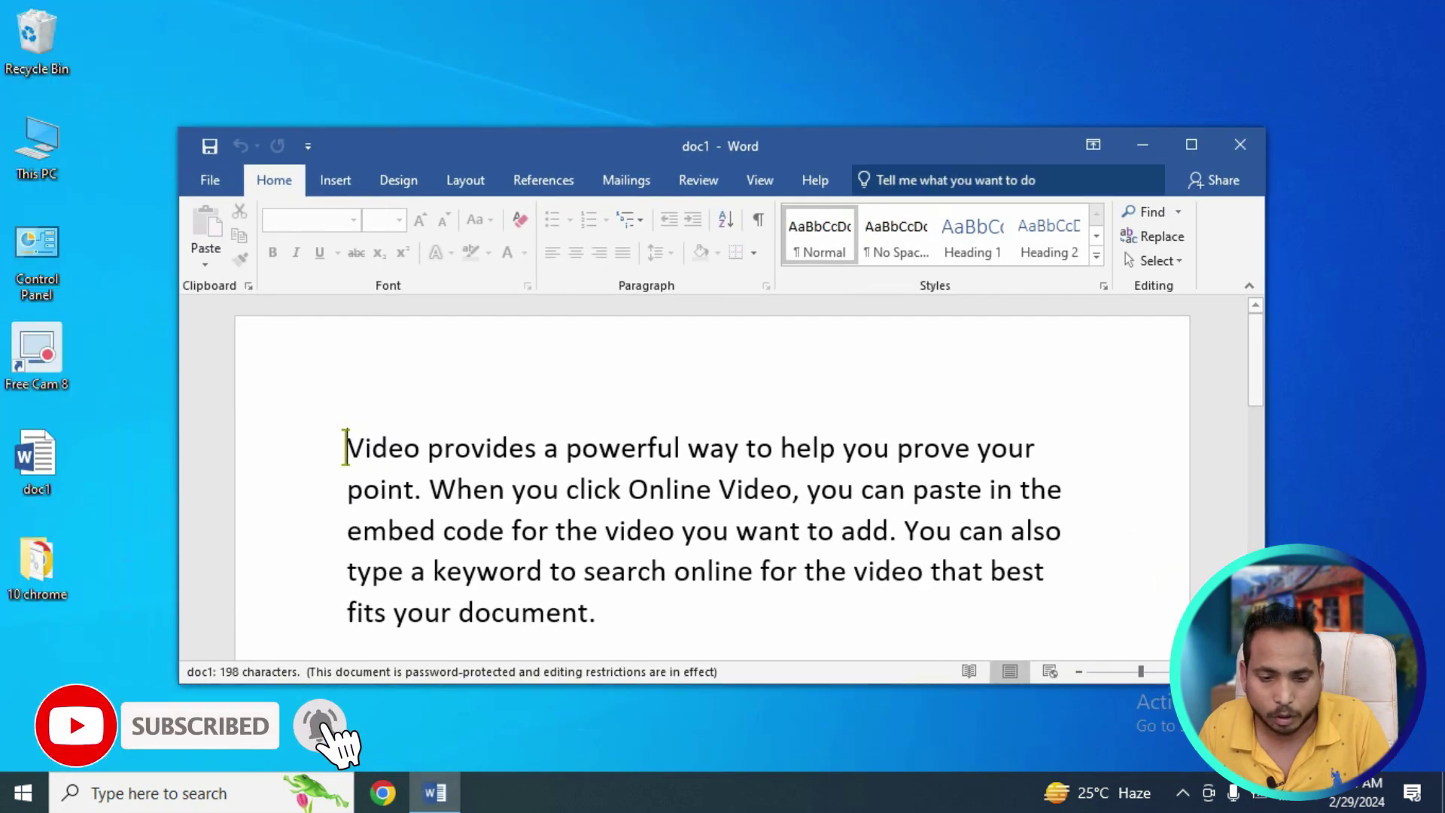
pyautogui.click(1192, 144)
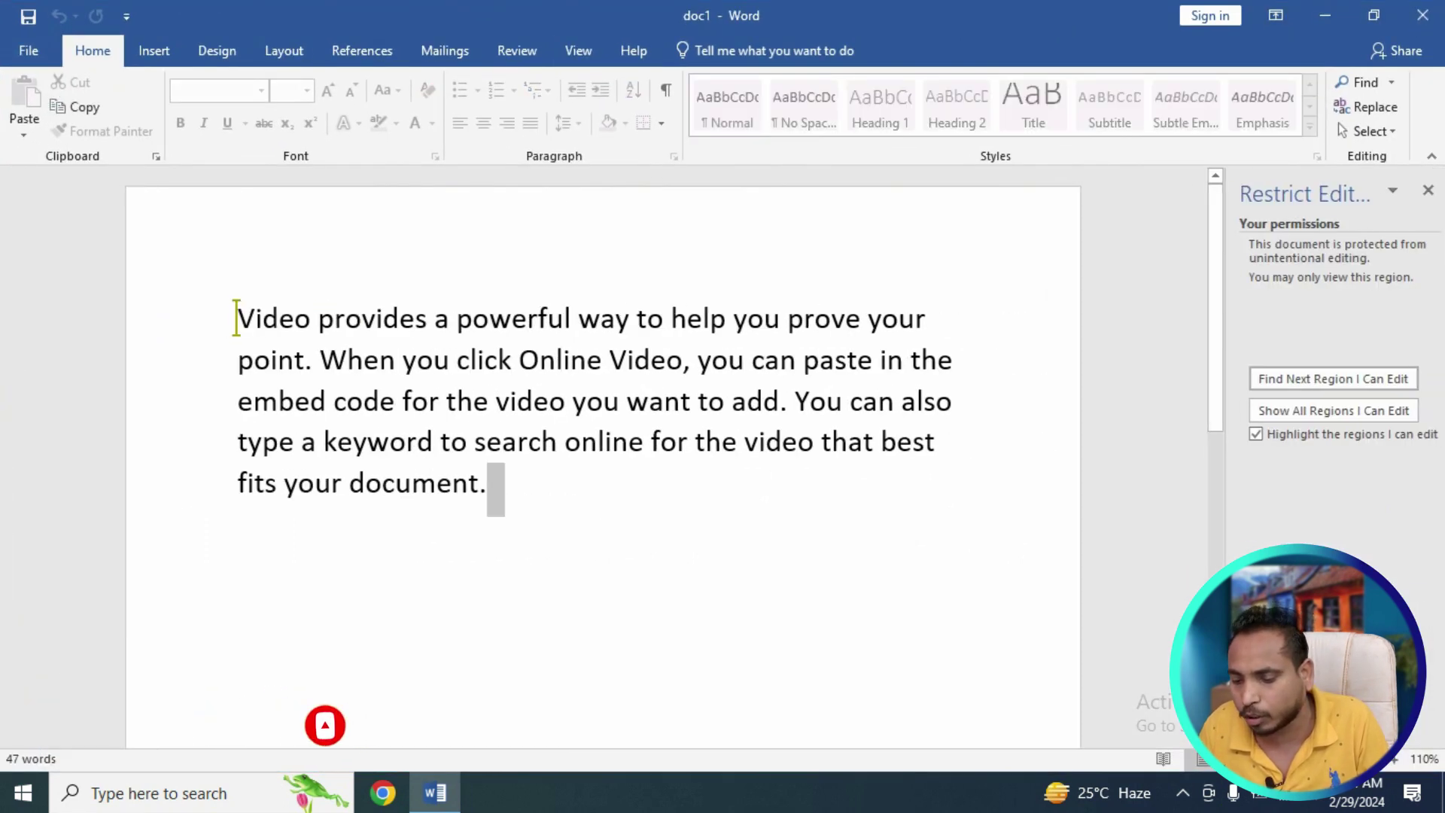
# Step: Stop protection on doc1 by entering its password
pyautogui.press('Delete')
pyautogui.click(1279, 734)
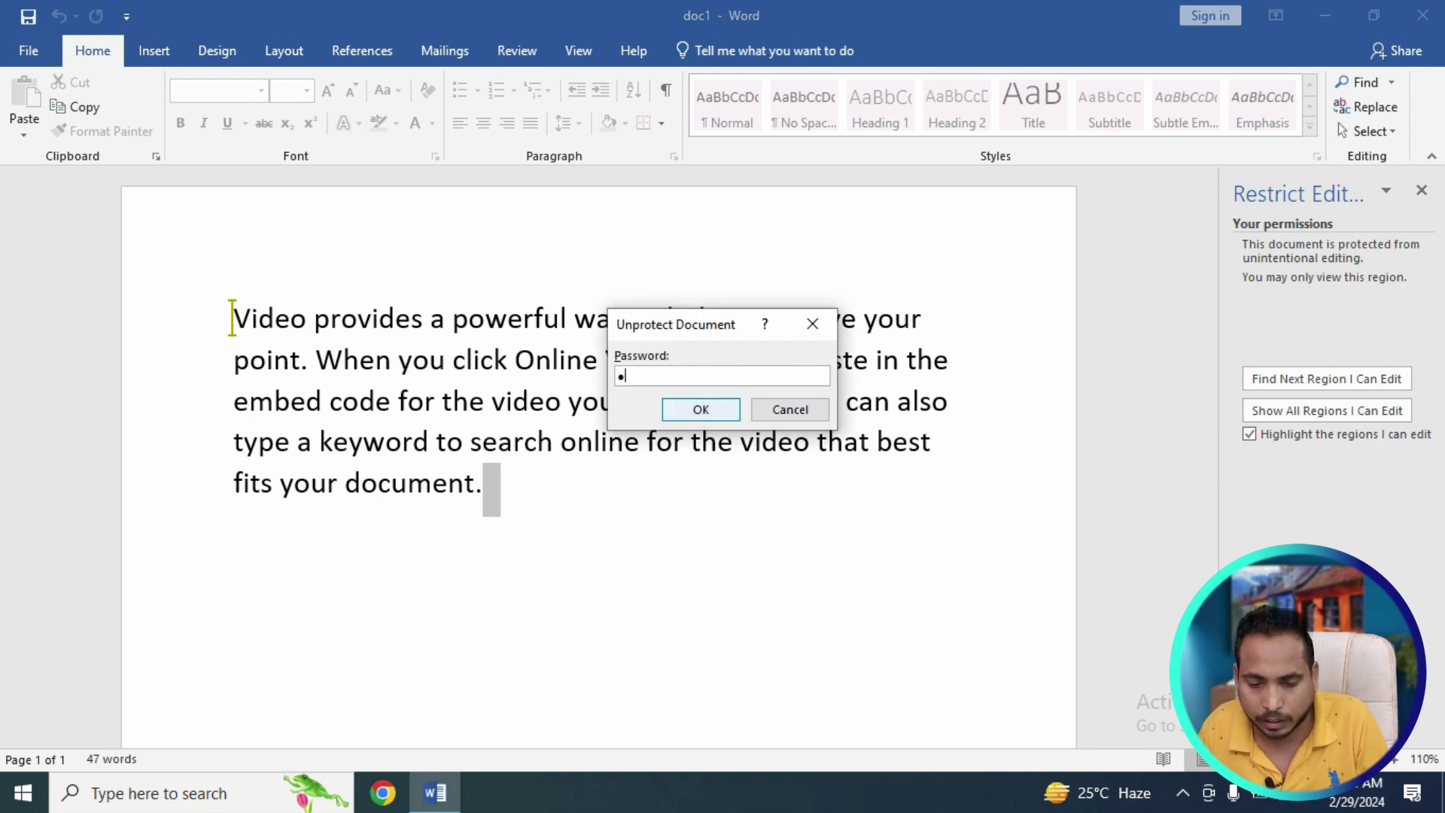
pyautogui.press('Return')
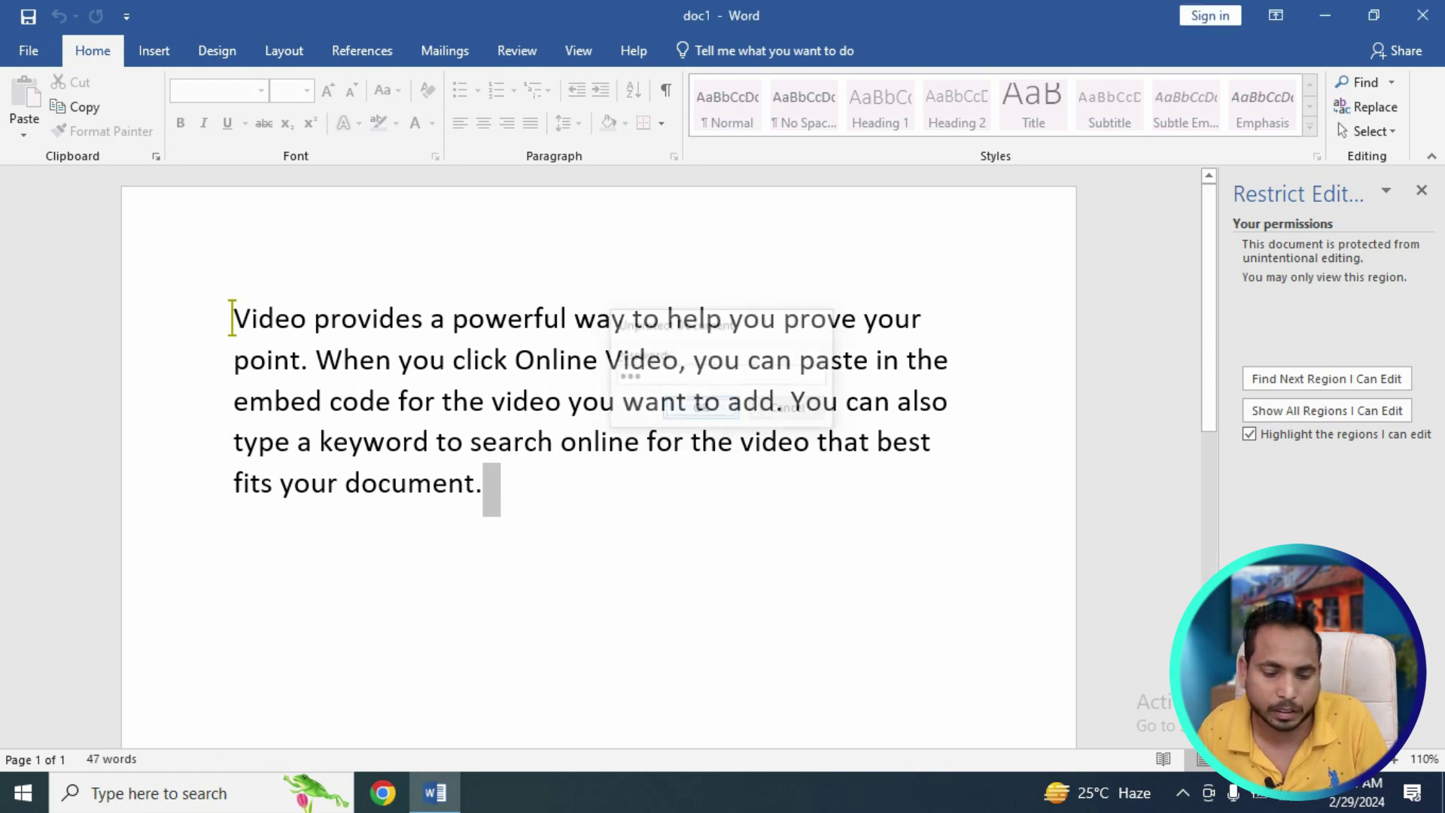
# Step: Confirm Insert commands work again and close the Restrict Editing pane
pyautogui.click(154, 51)
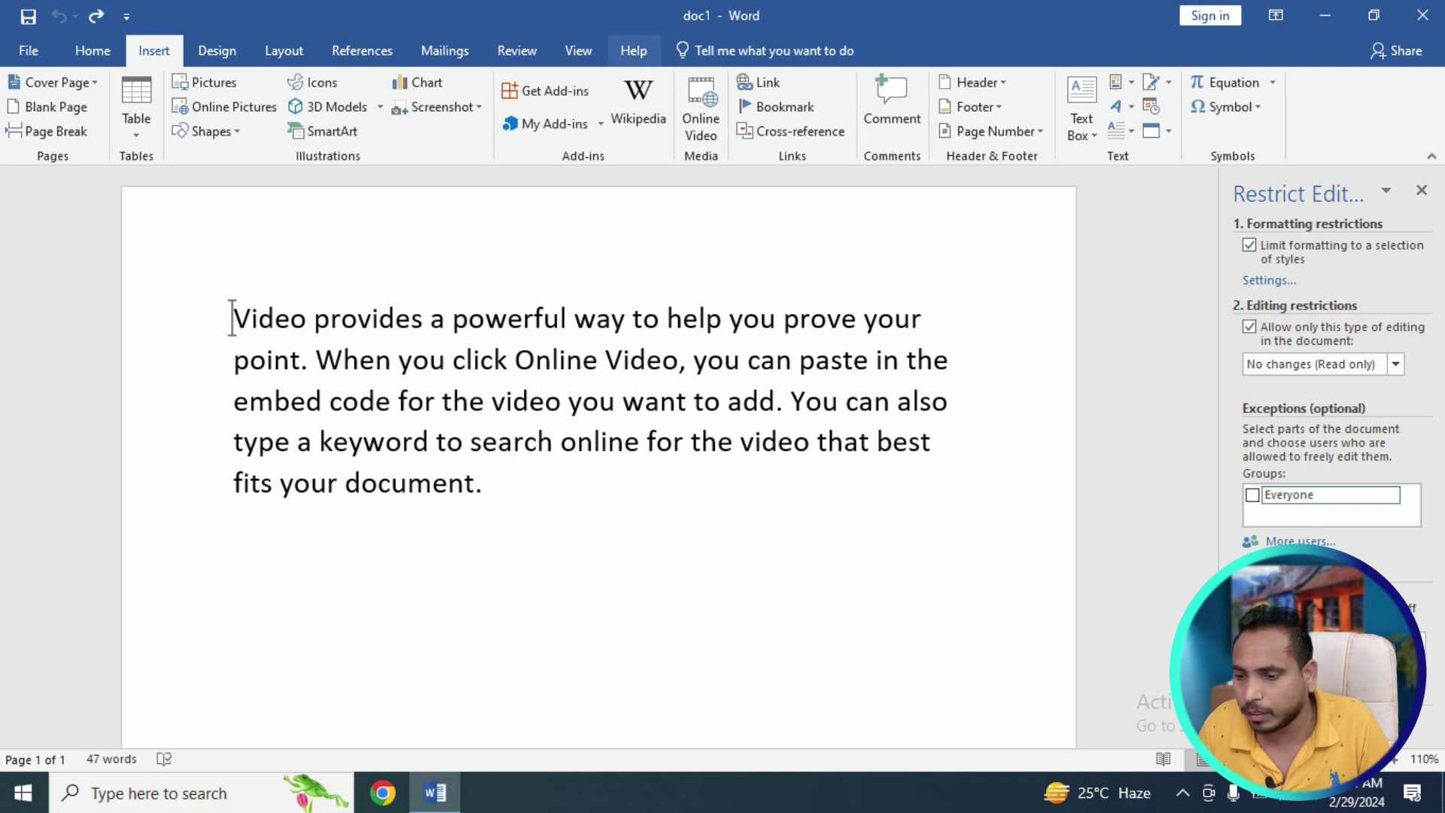
pyautogui.click(517, 50)
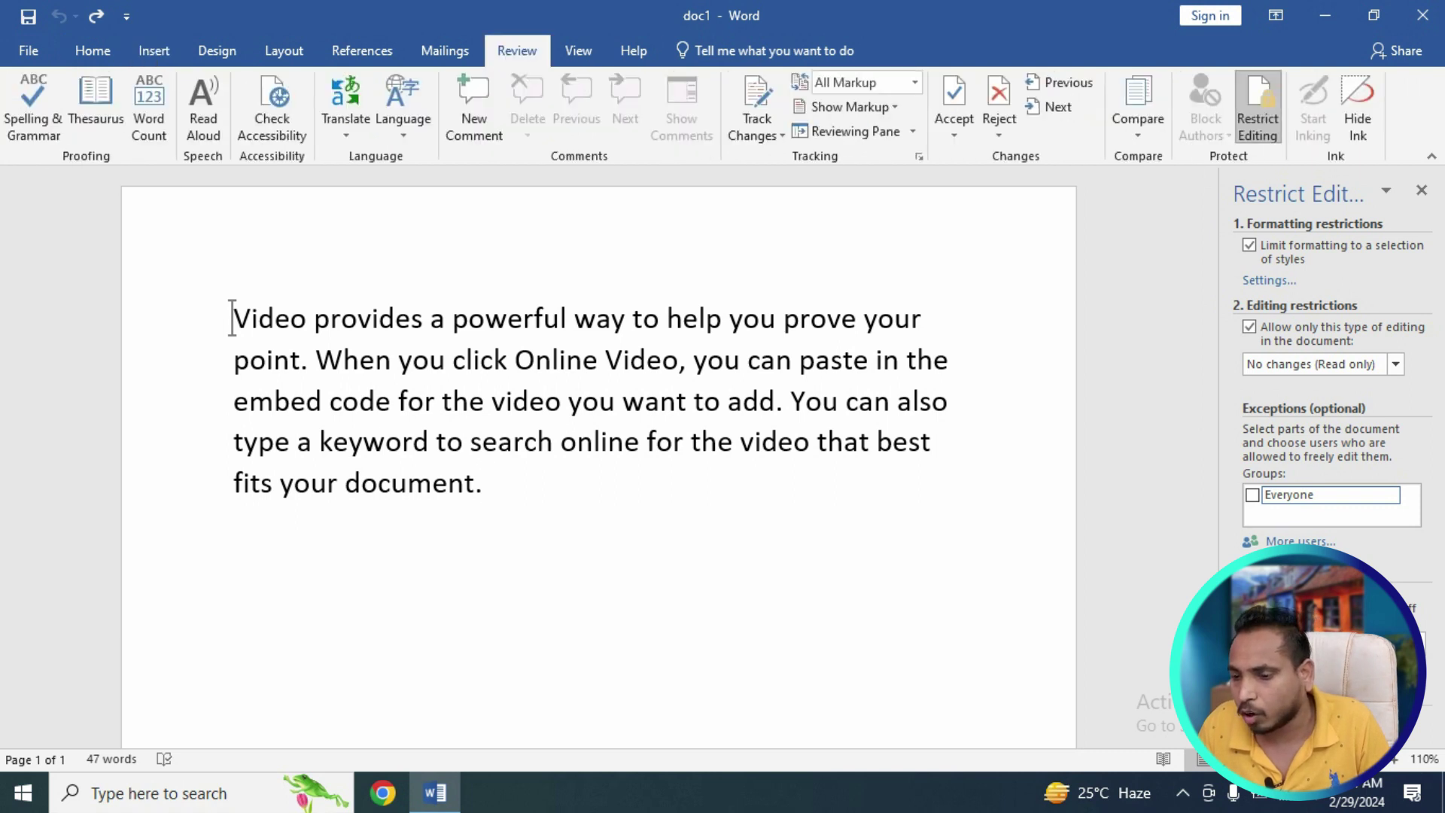
pyautogui.click(1423, 190)
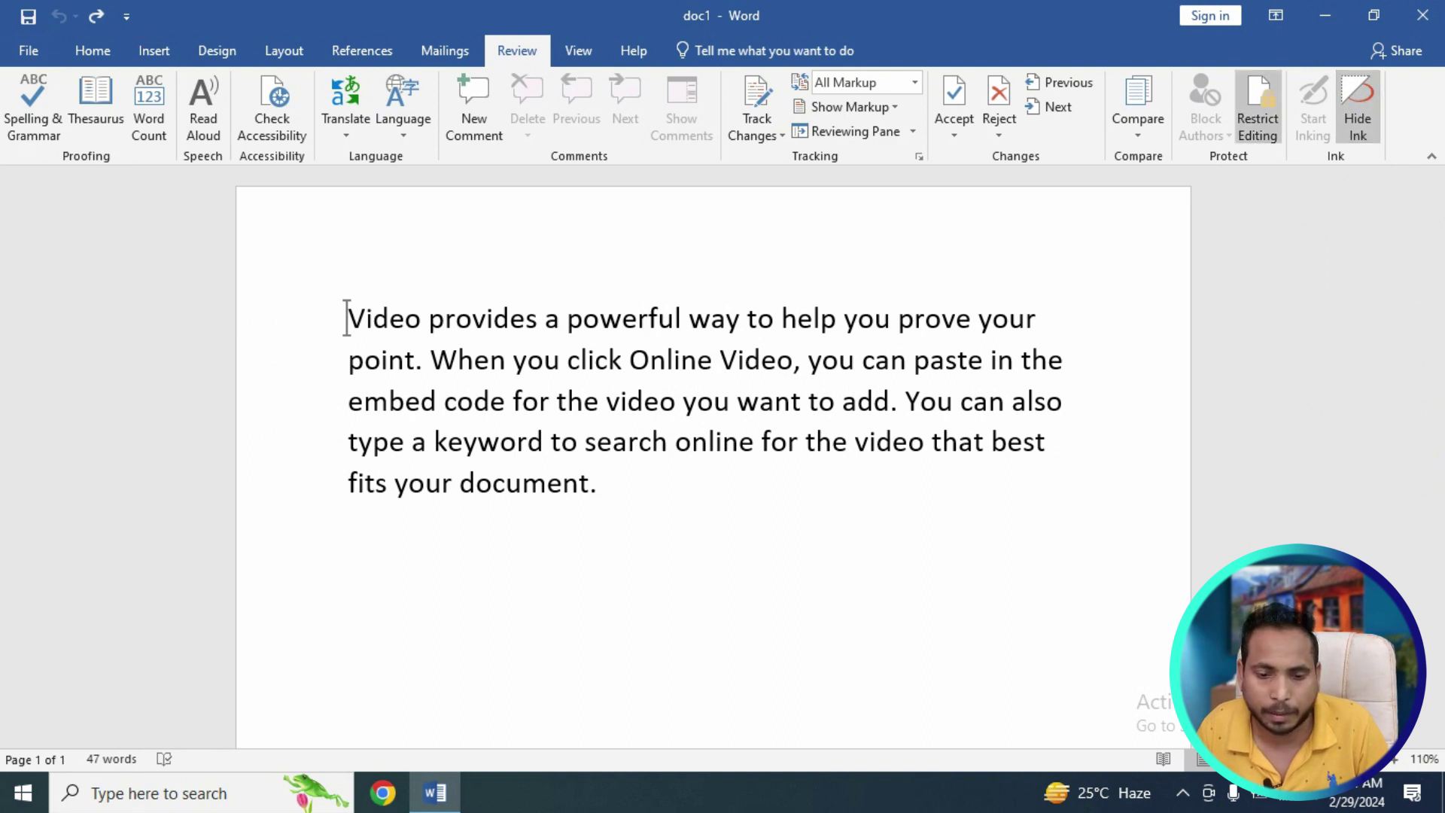
pyautogui.click(578, 50)
pyautogui.click(517, 50)
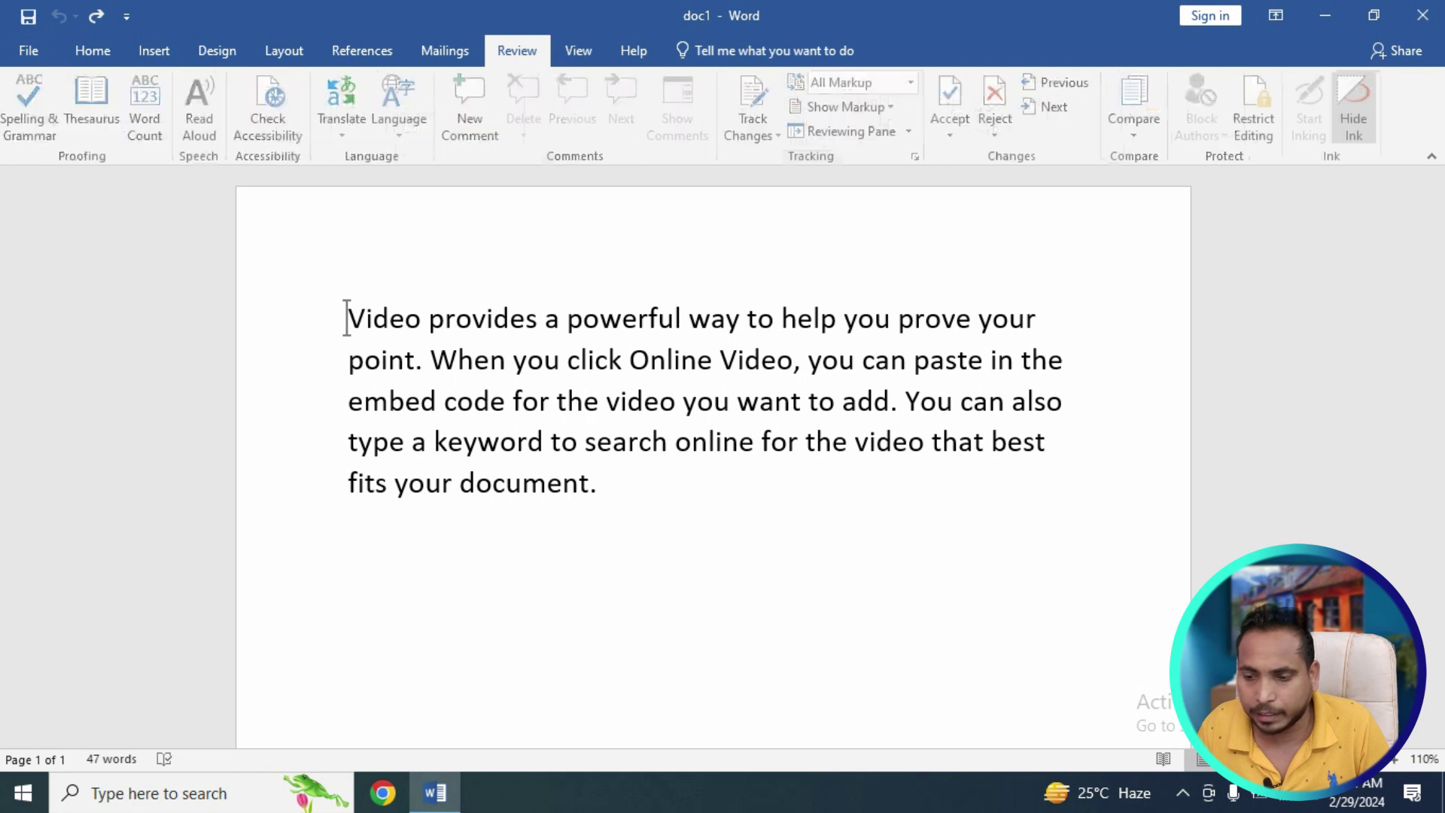